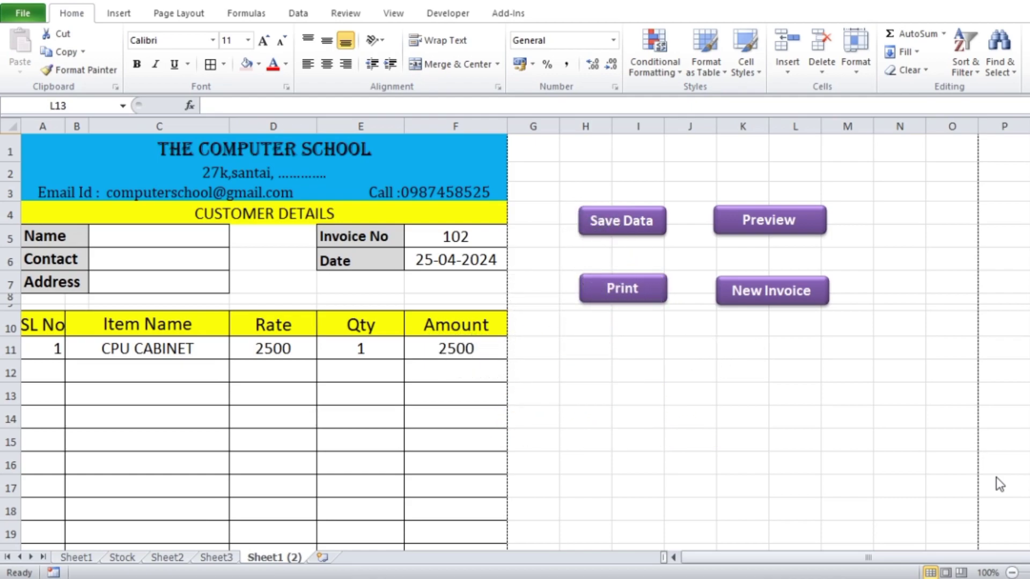
Step: Pick KEYBOARD as row 12's item with quantity 2, giving amount 3000 and total 5500
scroll(361, 287, down, 8)
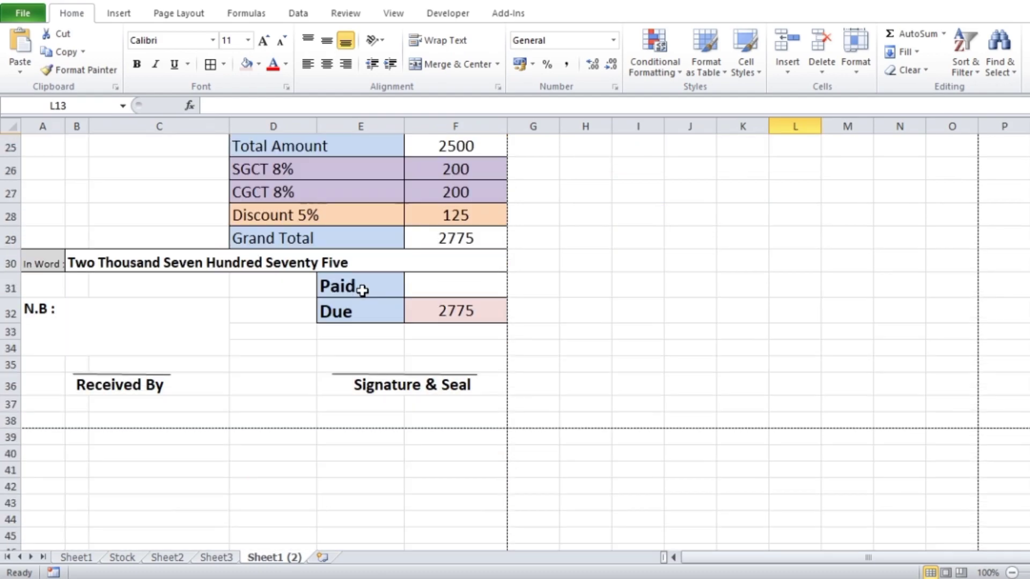
scroll(361, 289, up, 6)
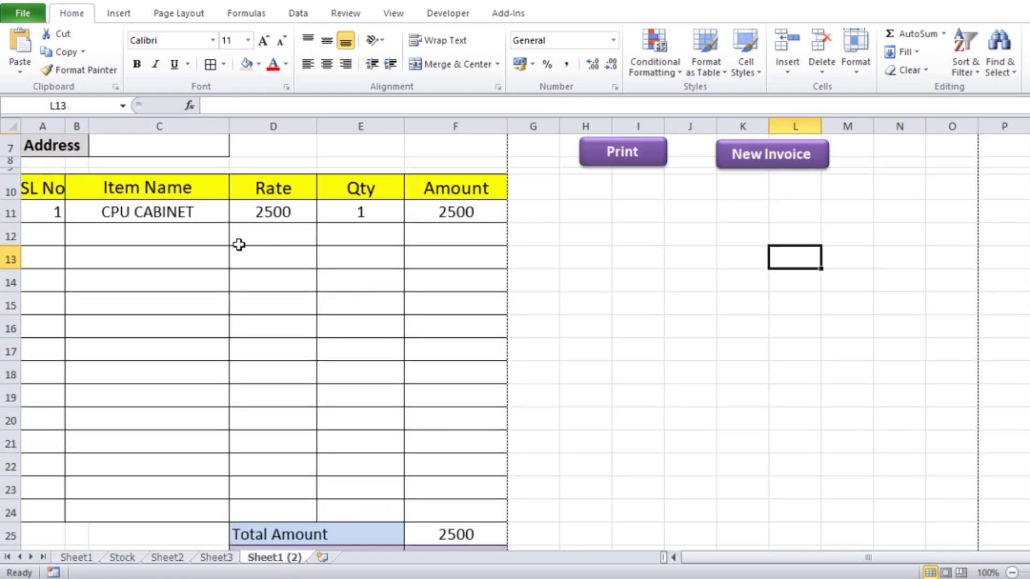
click(166, 243)
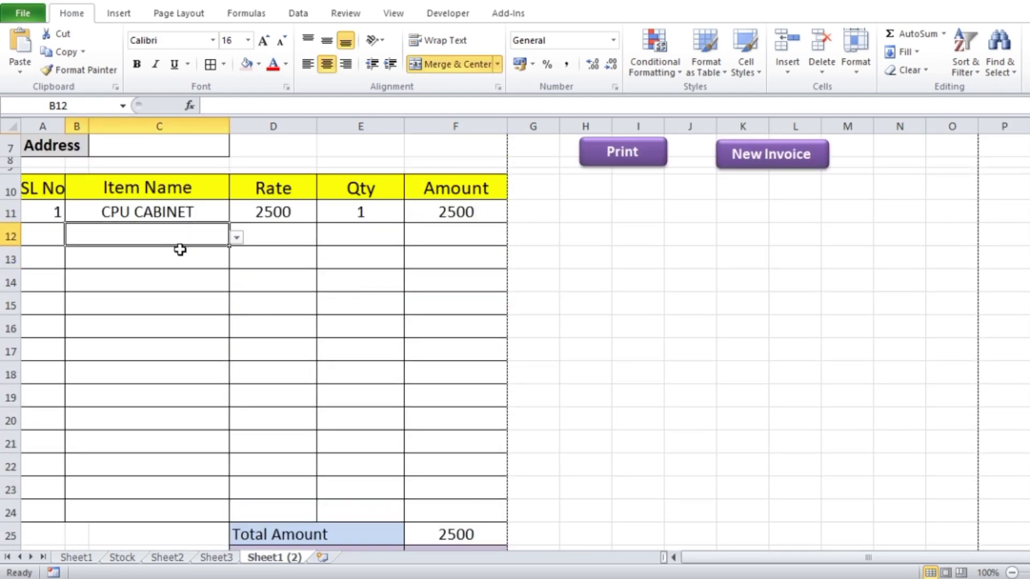
click(236, 236)
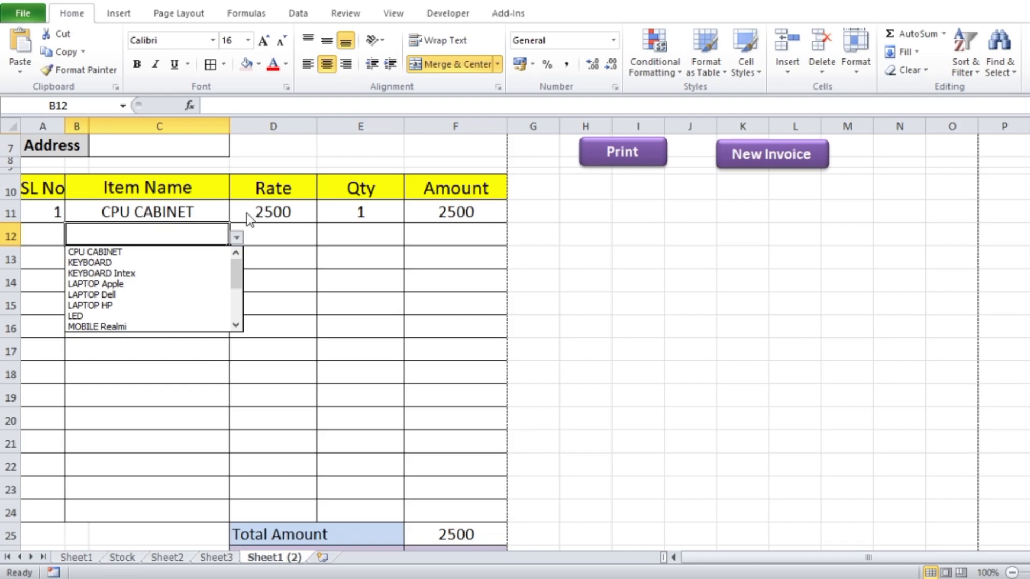
click(103, 263)
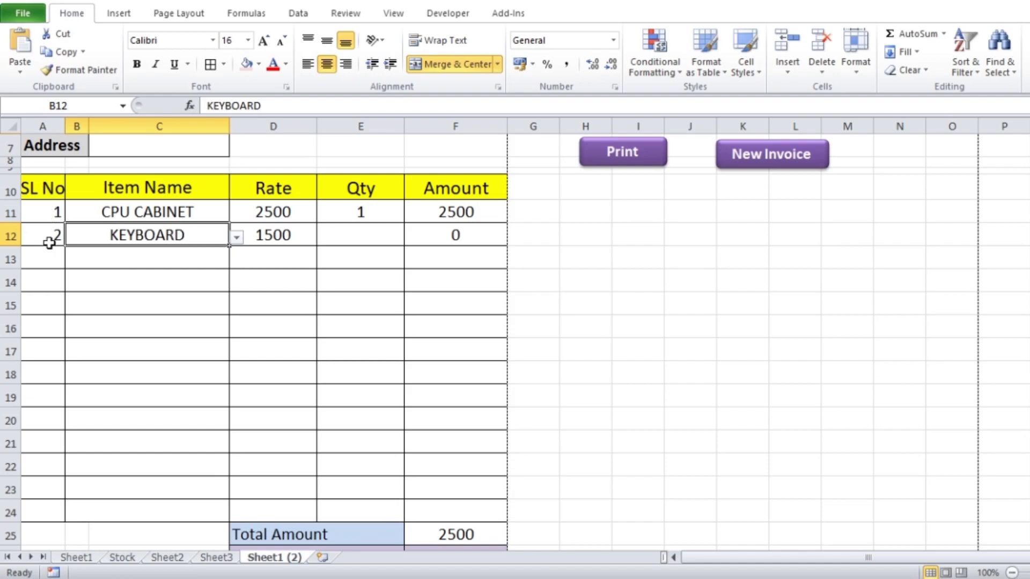
click(359, 236)
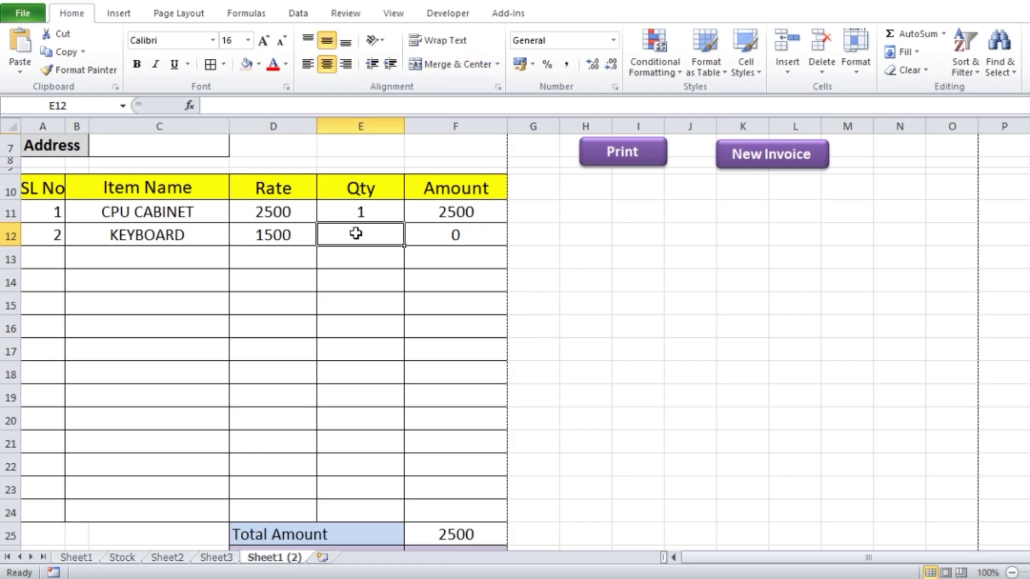
text(2)
key(Return)
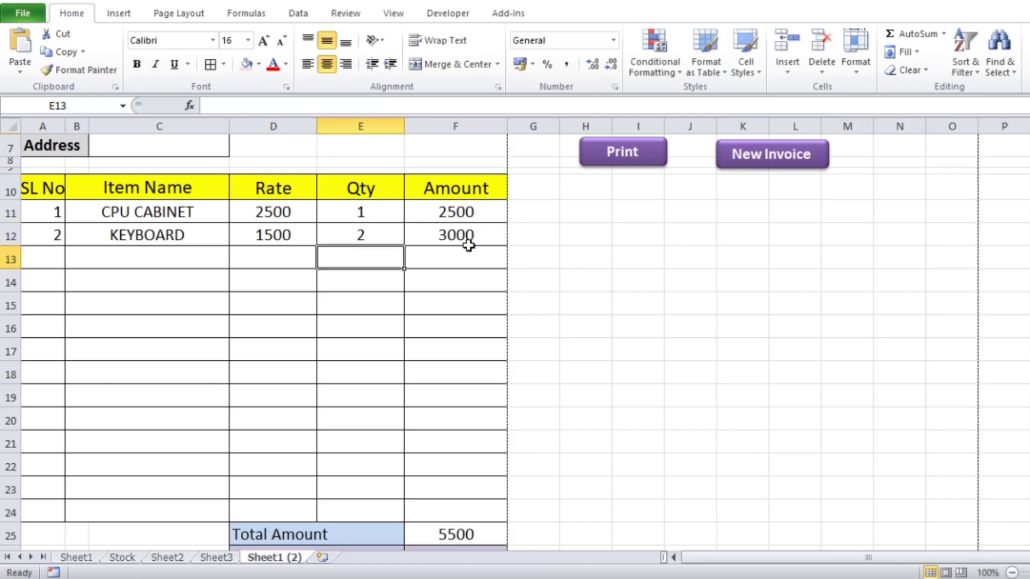
Step: Enter 6105 in the Paid cell below the invoice totals
scroll(467, 239, down, 3)
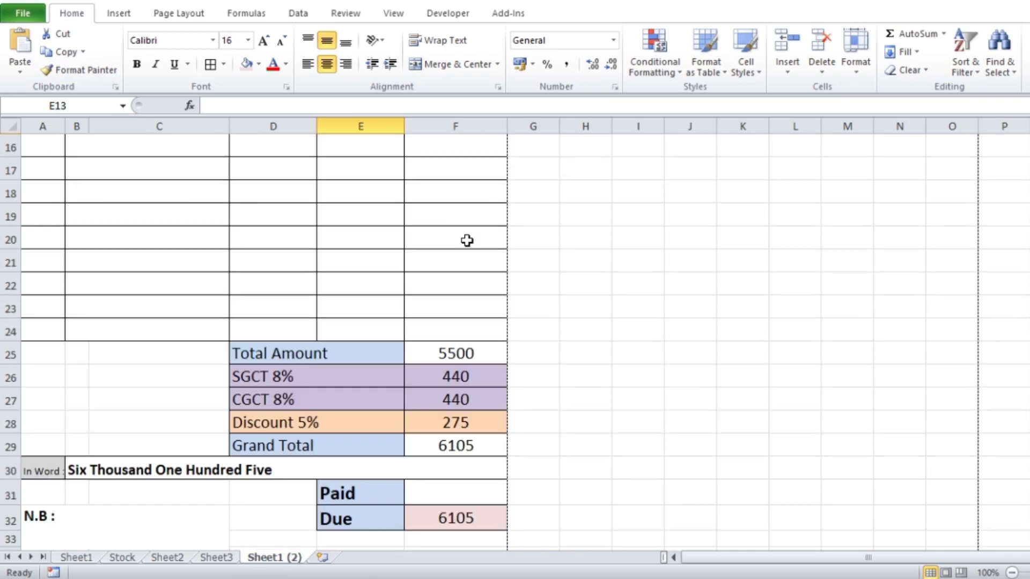
scroll(466, 240, down, 1)
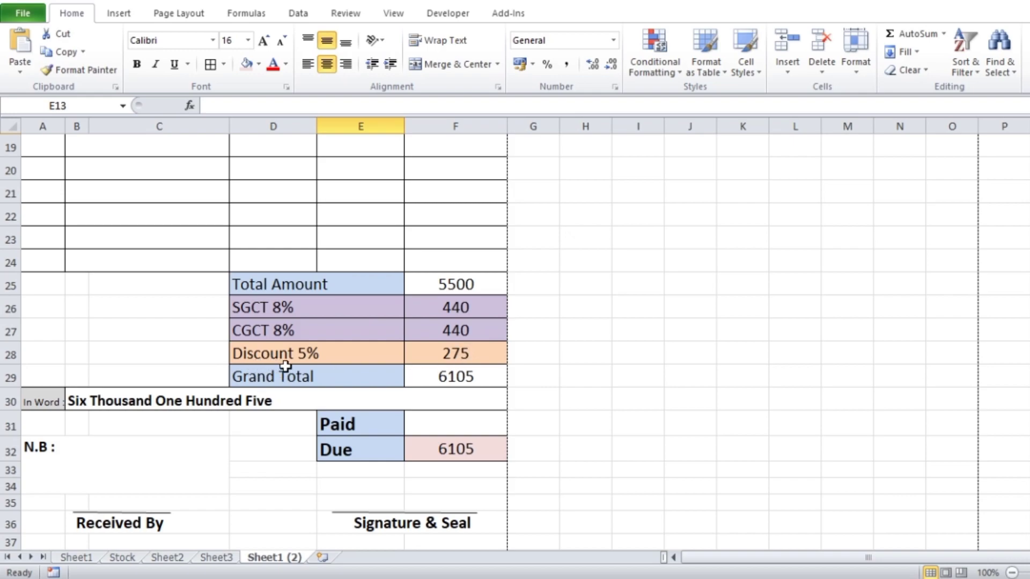
scroll(433, 326, down, 1)
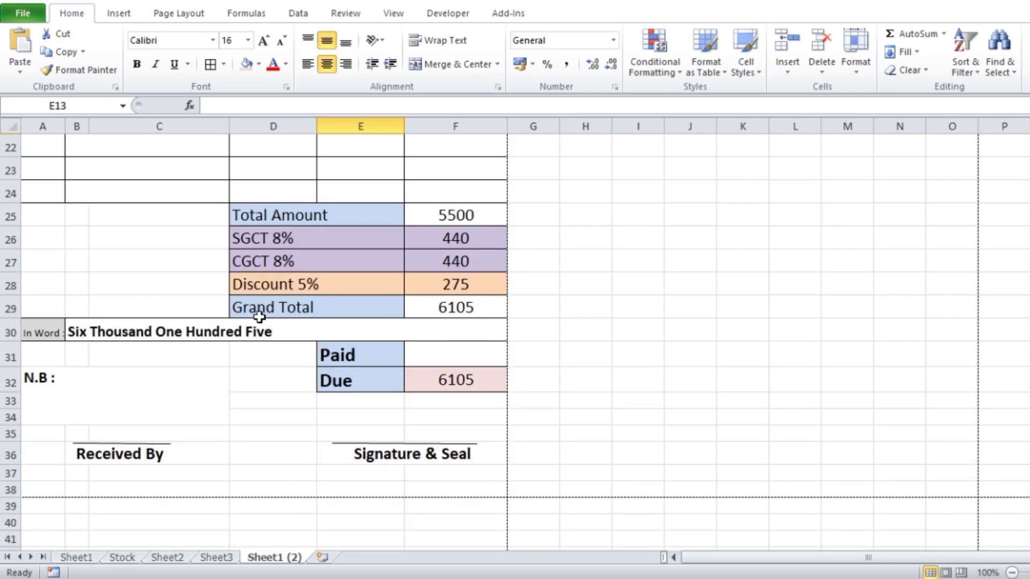
scroll(361, 311, down, 1)
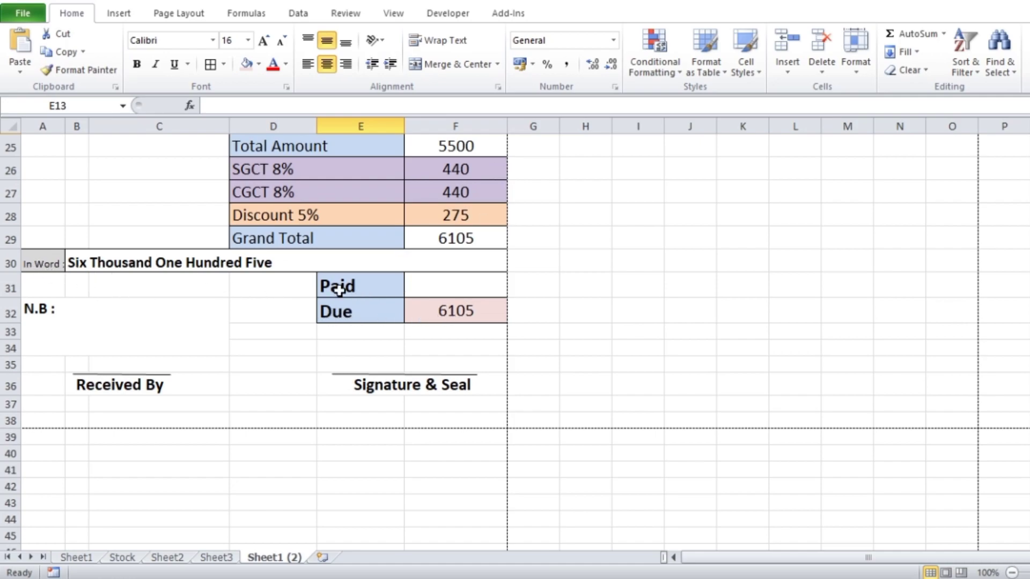
click(448, 290)
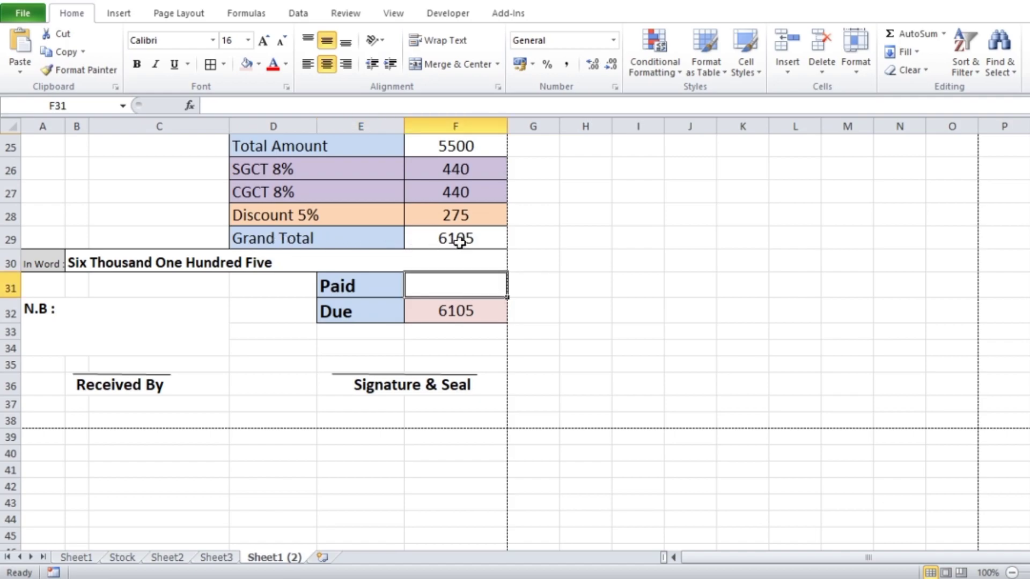
text(6)
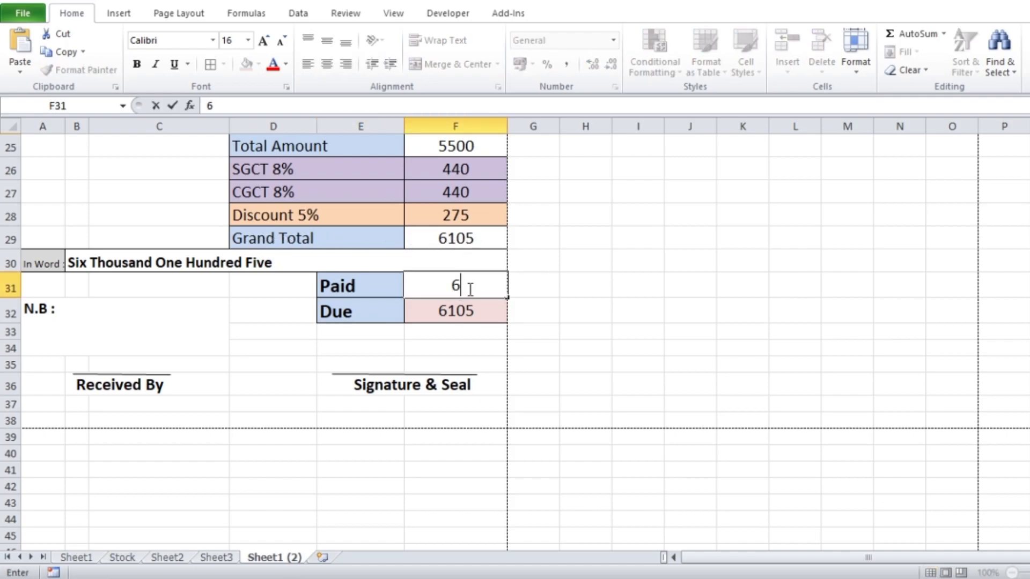
text(105)
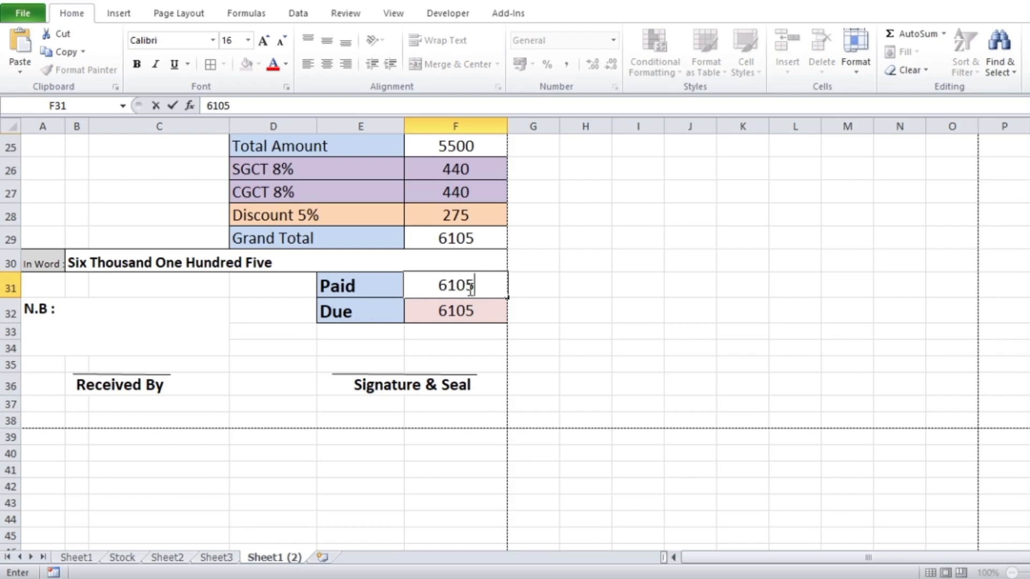
key(Return)
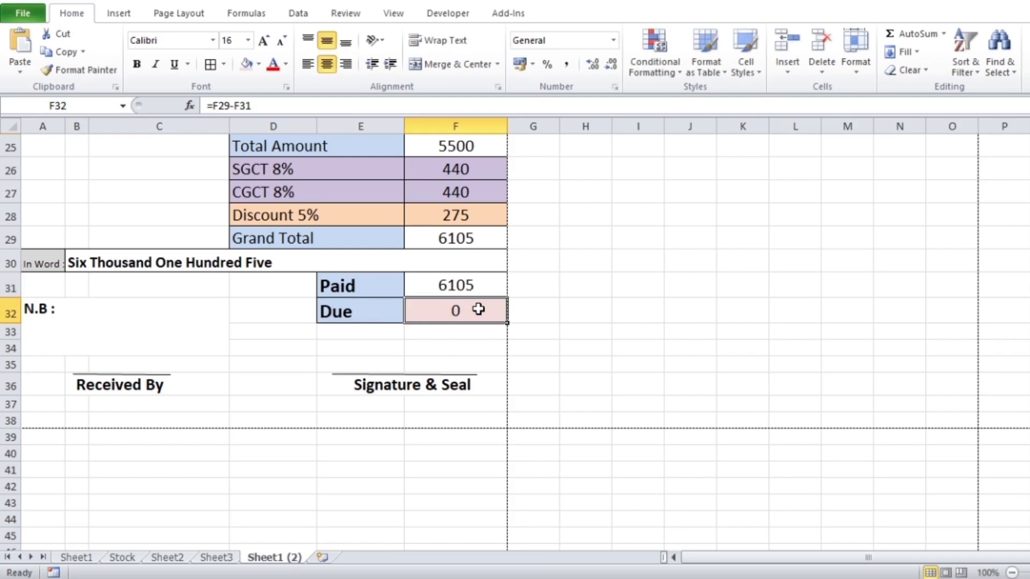
Step: Change the Paid amount to 2000, leaving 4105 due
click(461, 286)
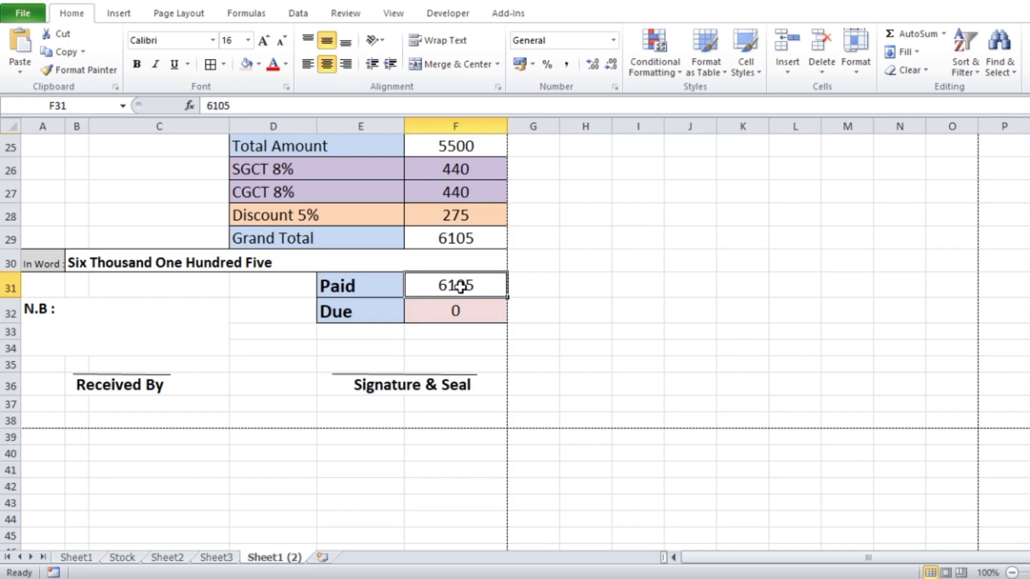
text(2000)
key(Return)
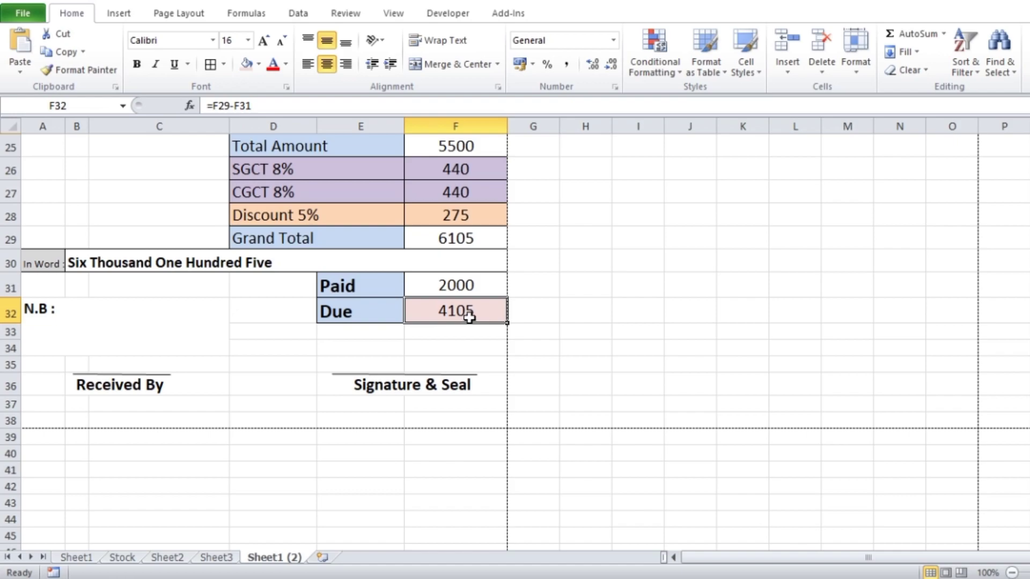
scroll(436, 335, up, 2)
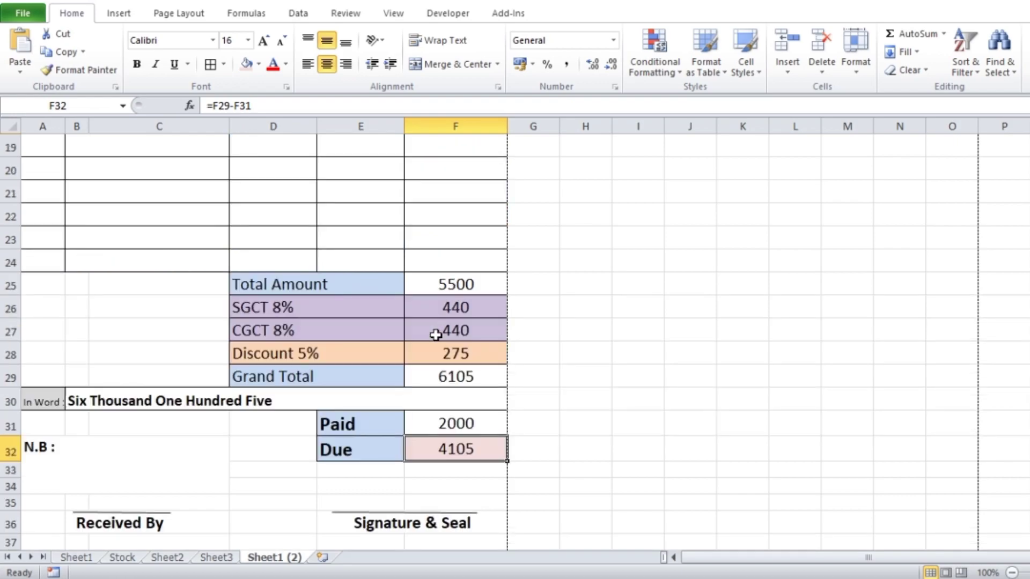
scroll(436, 335, up, 2)
scroll(435, 334, up, 3)
scroll(436, 335, up, 1)
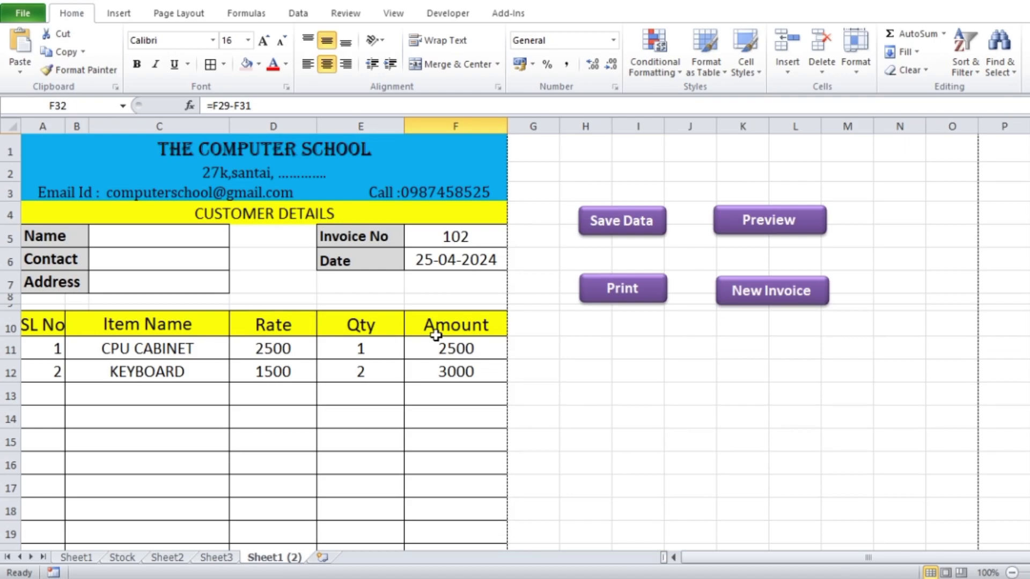
Step: Go to Sheet1's blank invoice form and look over the A1:F23 area
click(698, 423)
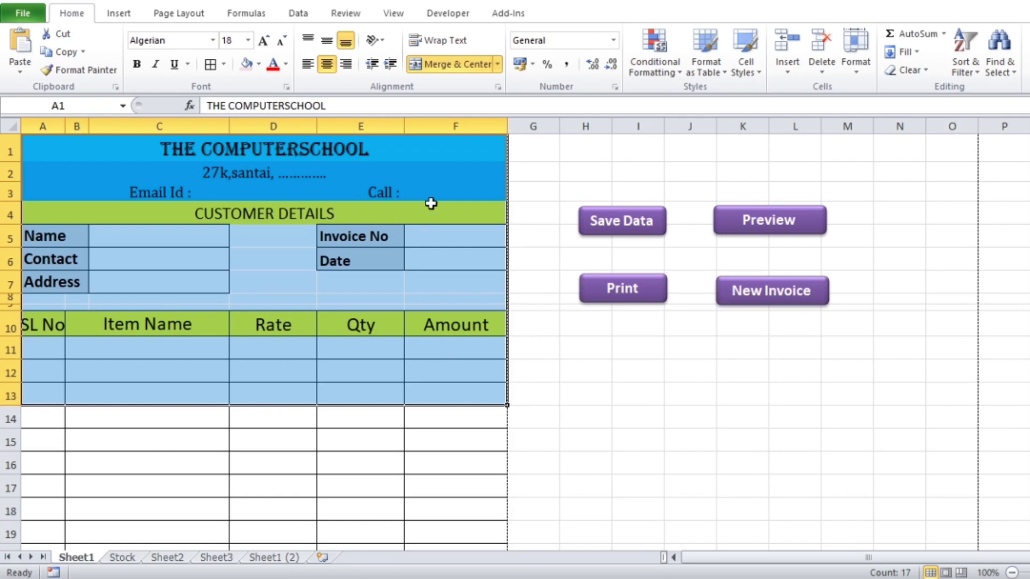
mouse_move(435, 152)
mouse_down()
mouse_move(412, 568)
mouse_move(367, 361)
mouse_up()
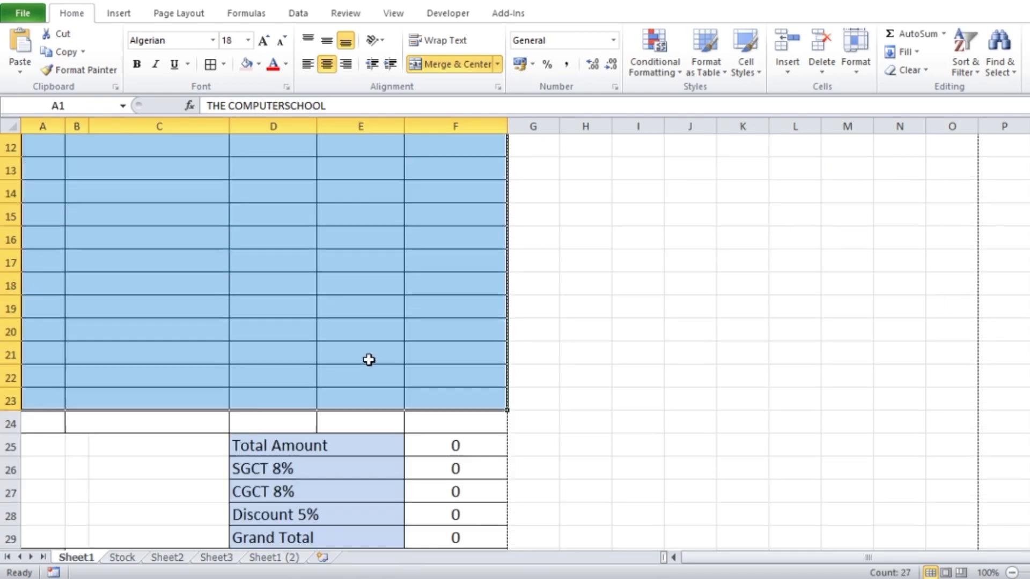
scroll(367, 360, down, 2)
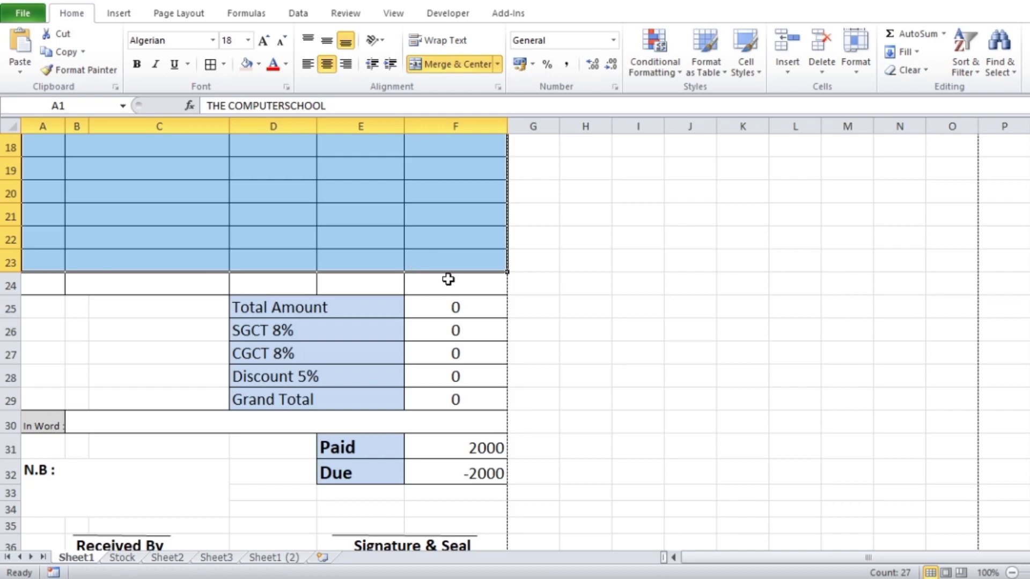
scroll(441, 278, down, 3)
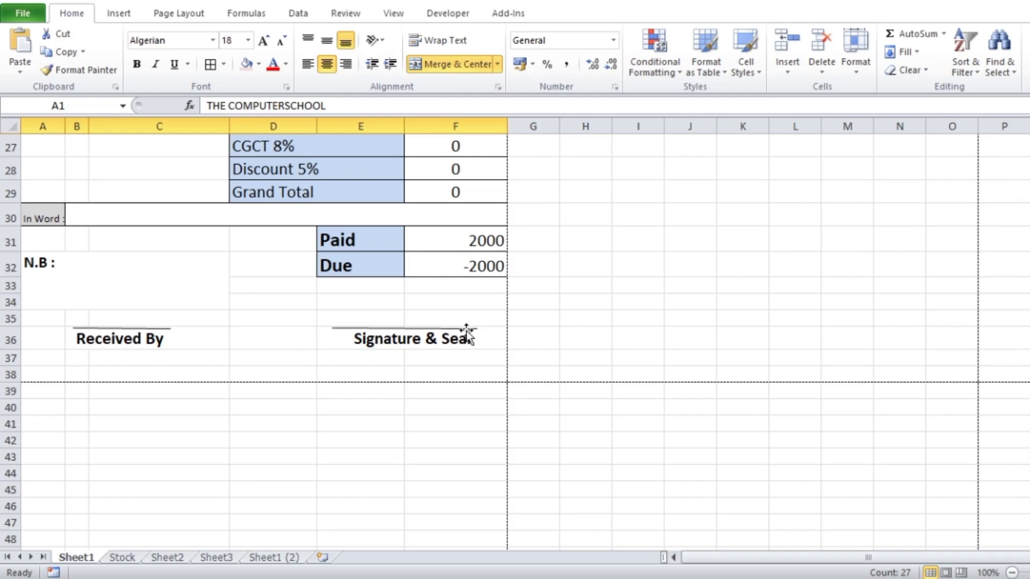
scroll(459, 330, up, 3)
scroll(431, 306, up, 6)
click(450, 288)
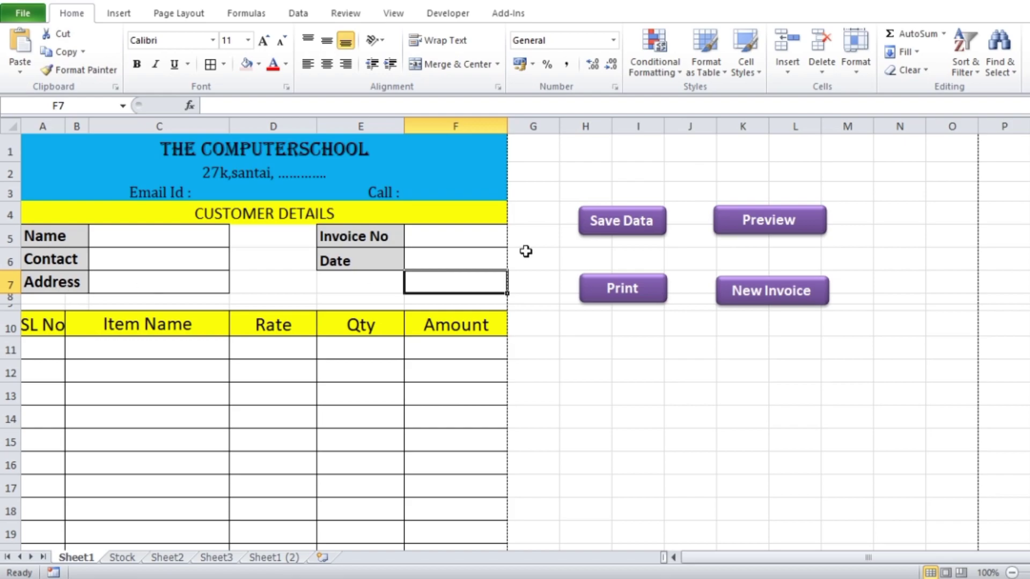
Step: Enter the invoice number and the invoice date 25-04-2024
click(437, 239)
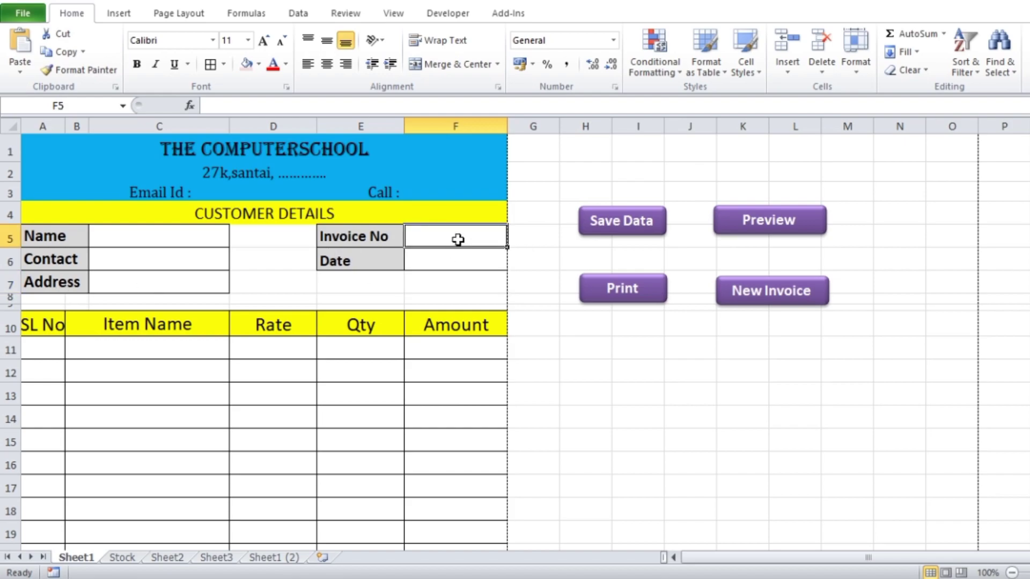
text(101)
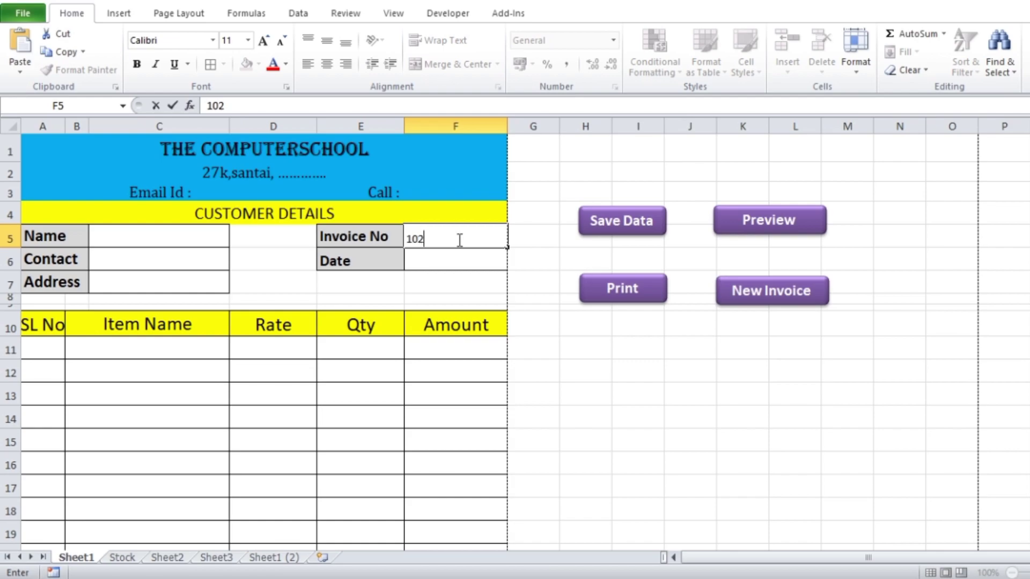
click(454, 263)
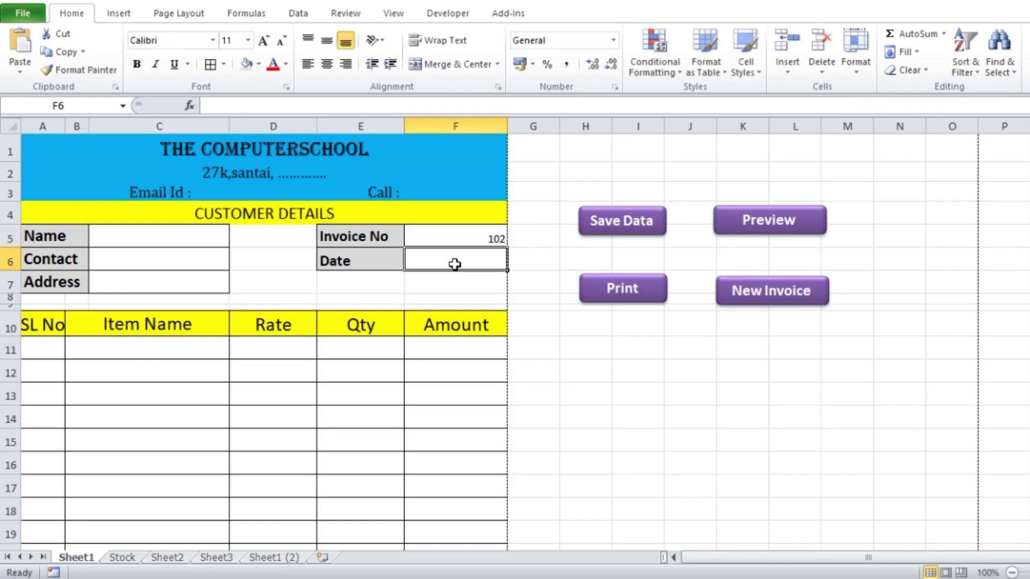
text(25)
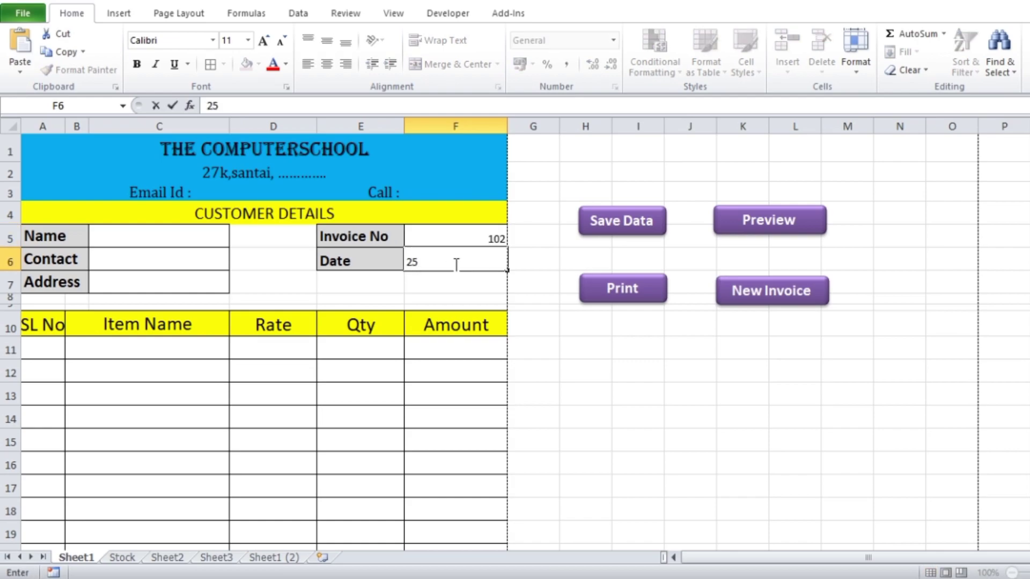
text(-04-20)
text(24)
click(556, 391)
Step: Centre and middle-align the invoice number and date, enlarging them to 16 pt
drag(471, 237, 471, 263)
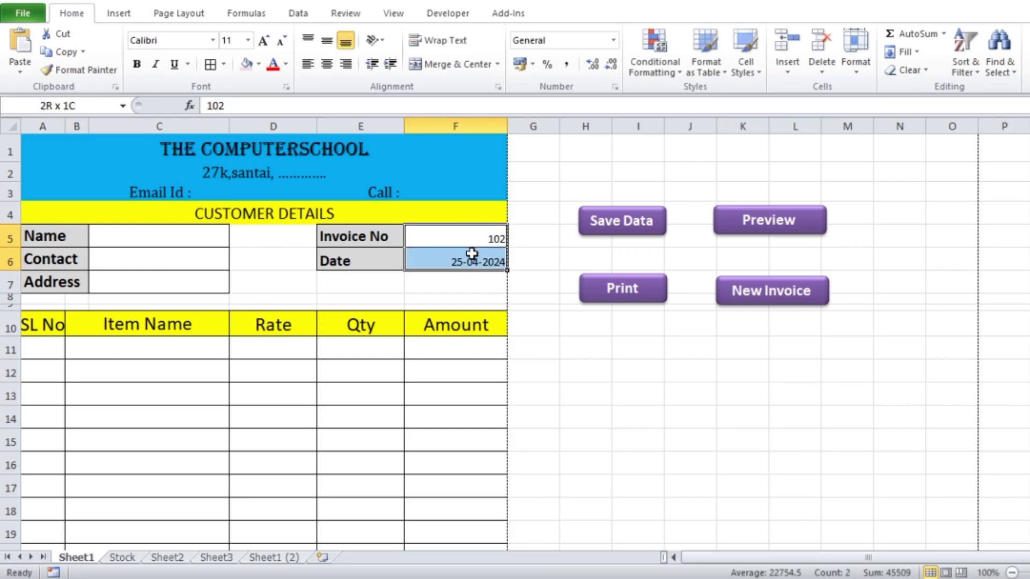
click(327, 64)
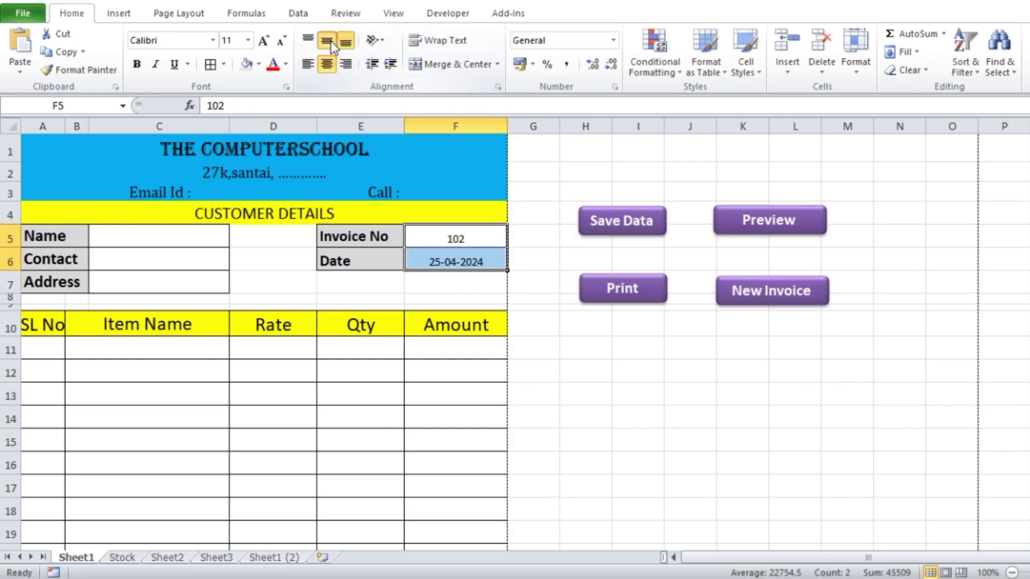
click(327, 40)
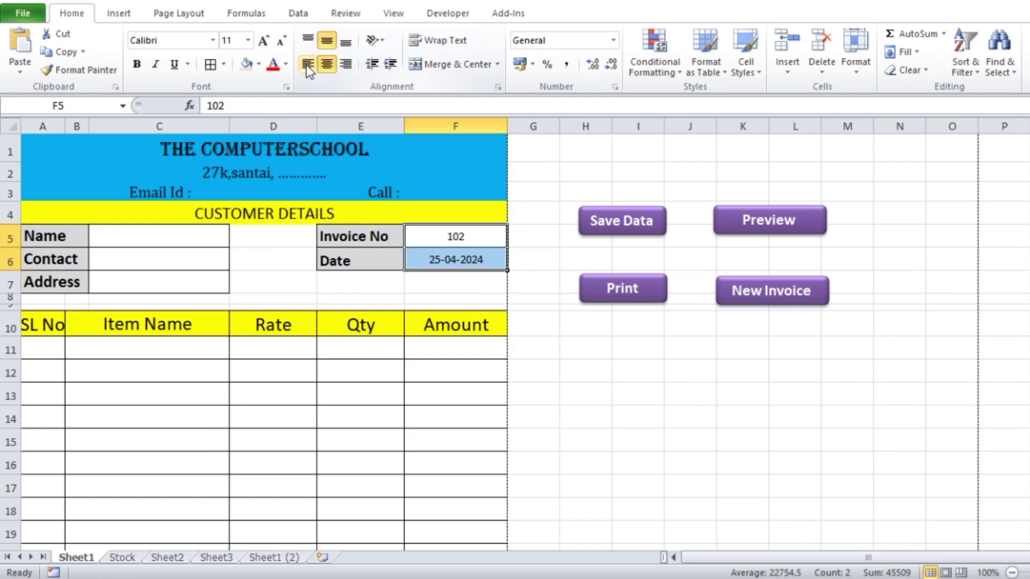
click(263, 41)
click(264, 41)
click(264, 42)
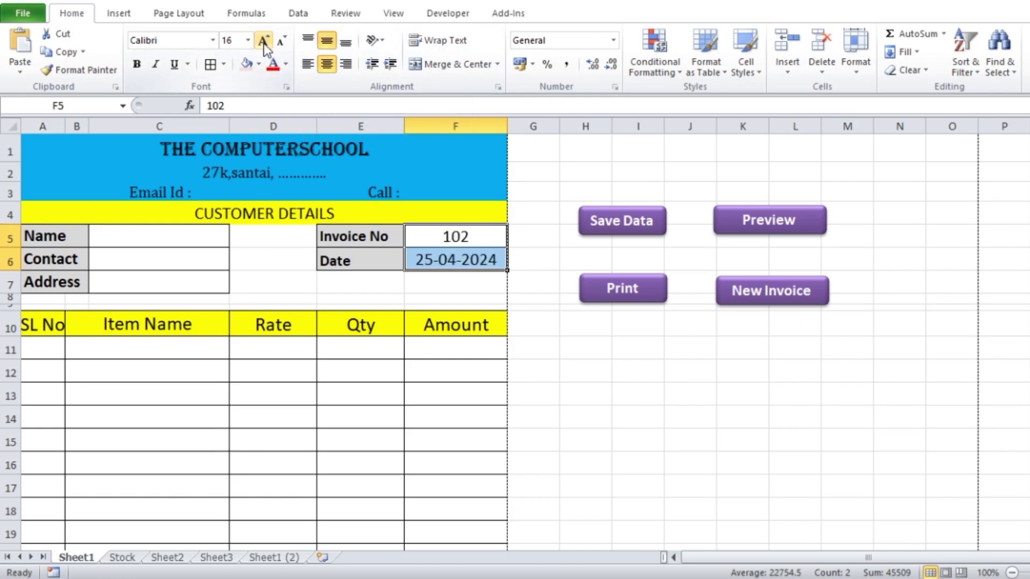
click(901, 464)
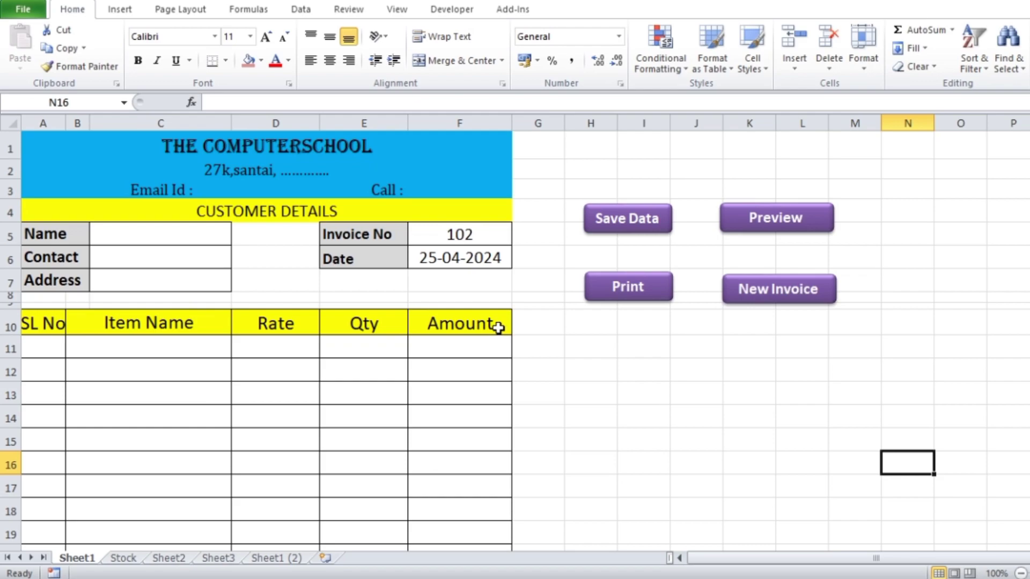
click(125, 349)
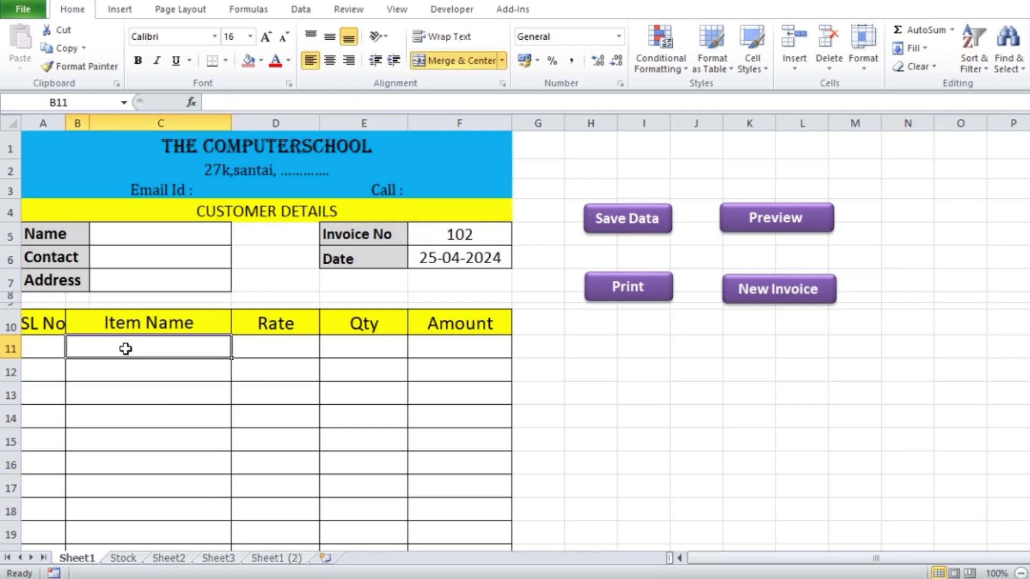
click(40, 348)
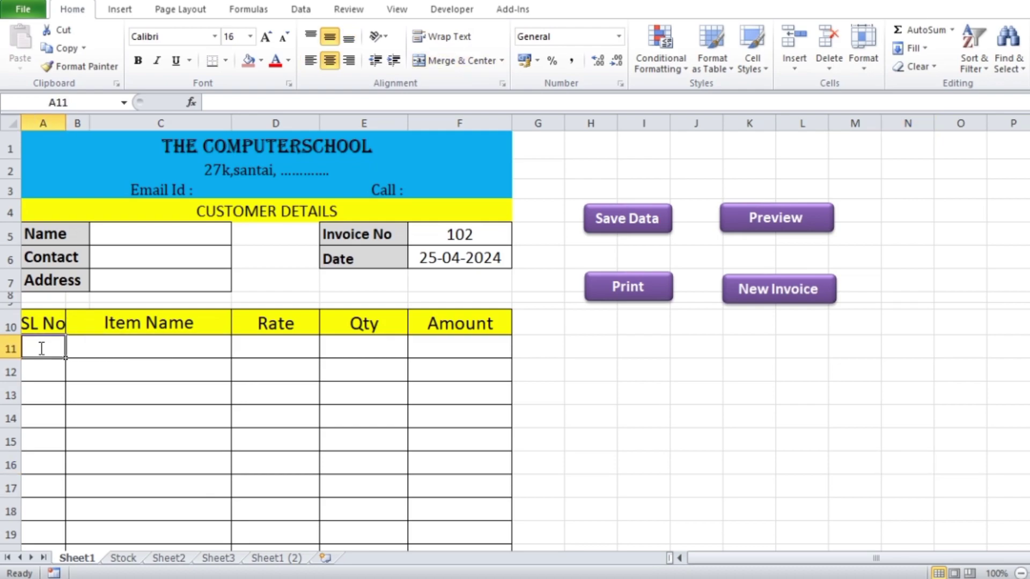
key(Tab)
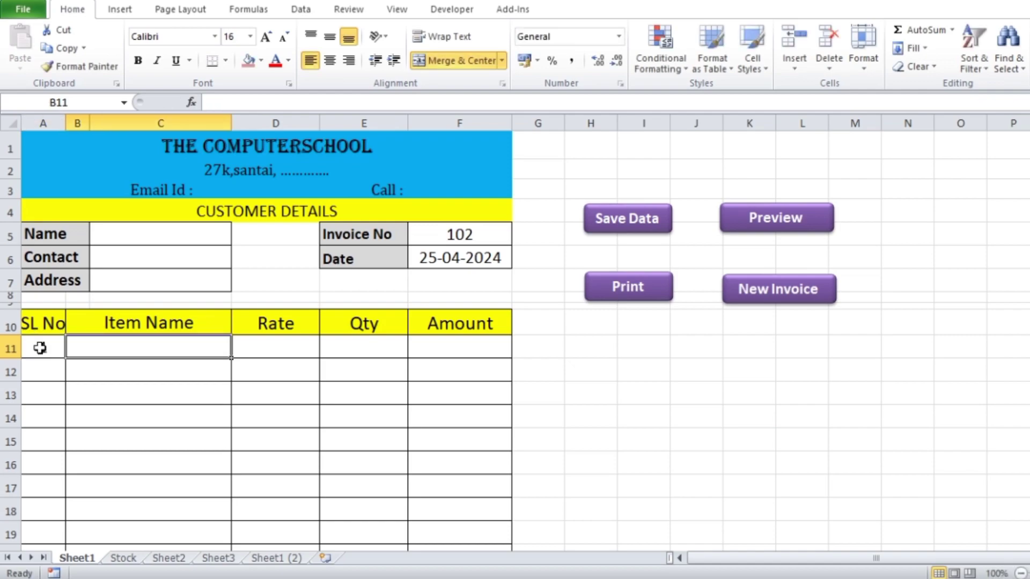
text(mouse)
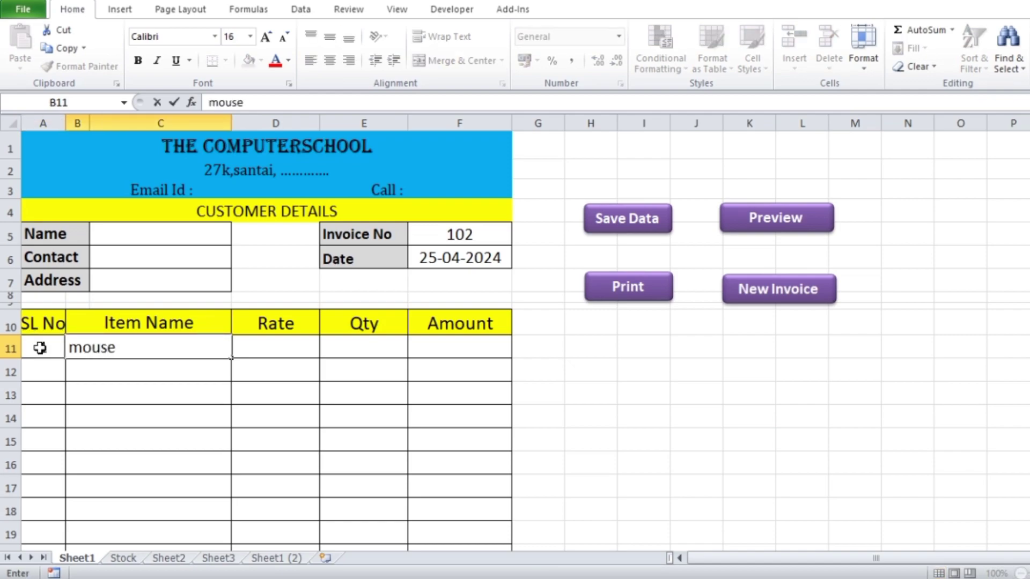
key(Tab)
click(44, 375)
text(2)
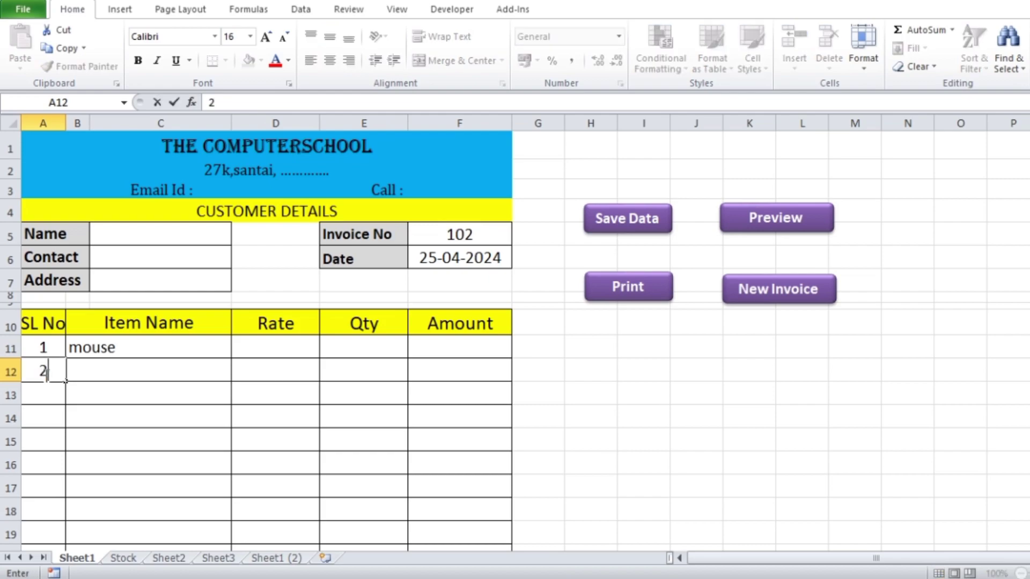
key(Tab)
text(c)
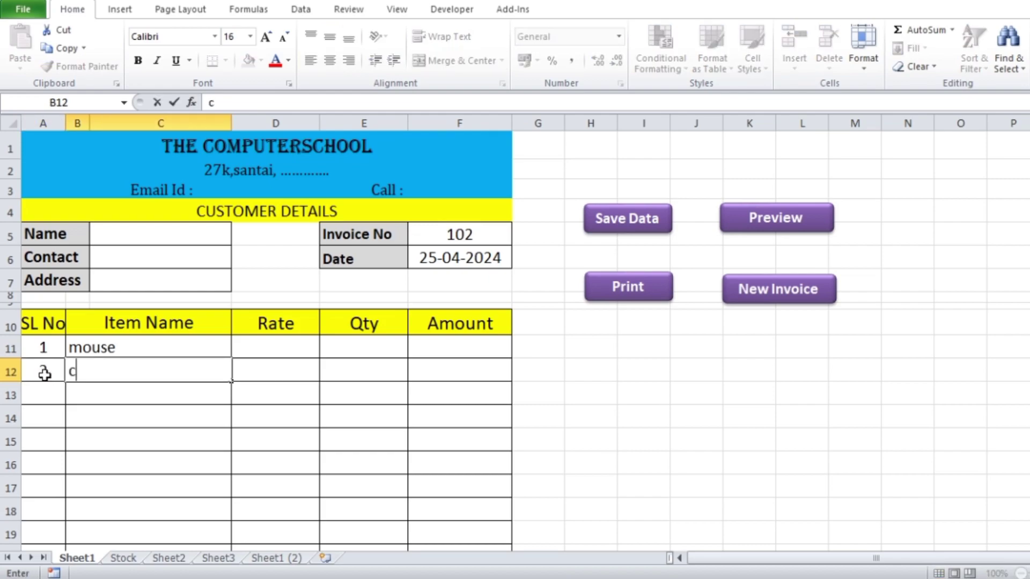
text(pu)
key(Tab)
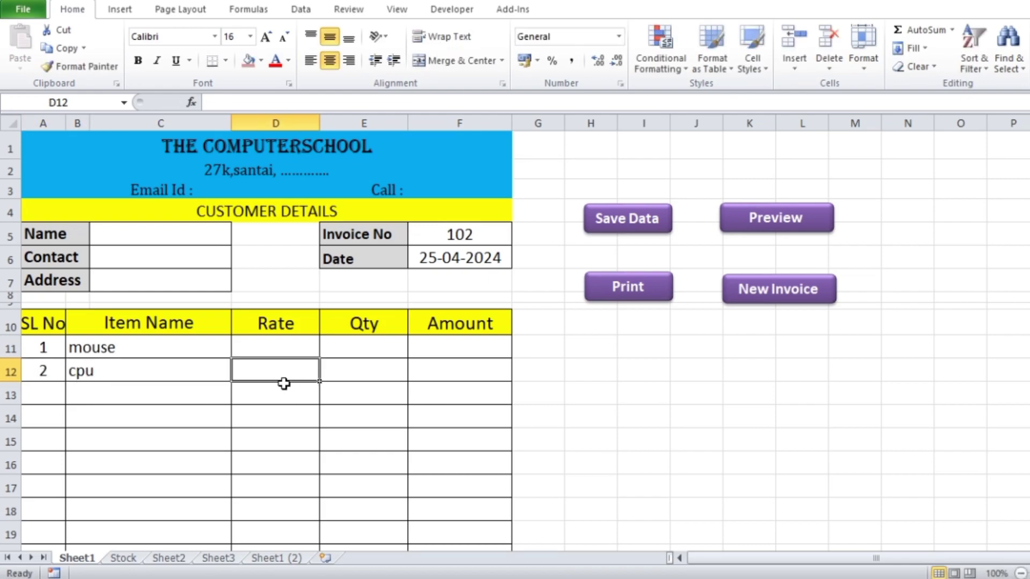
scroll(106, 303, down, 1)
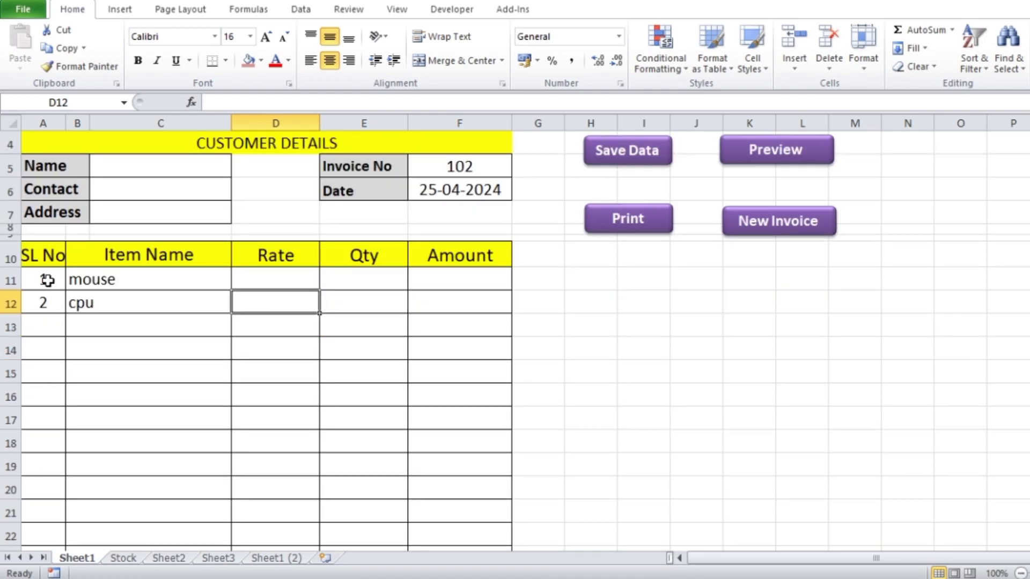
drag(43, 278, 49, 454)
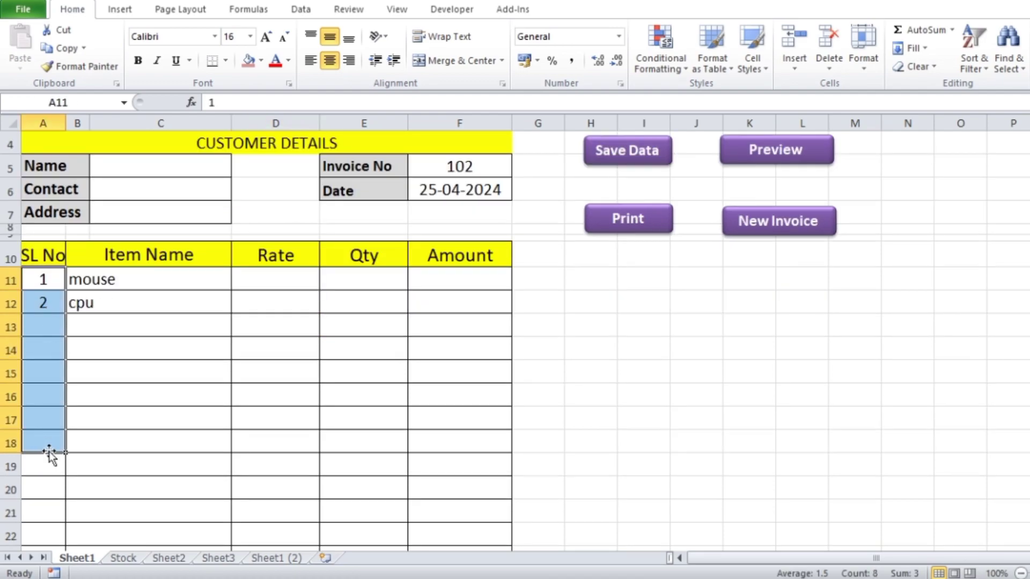
click(128, 381)
click(43, 278)
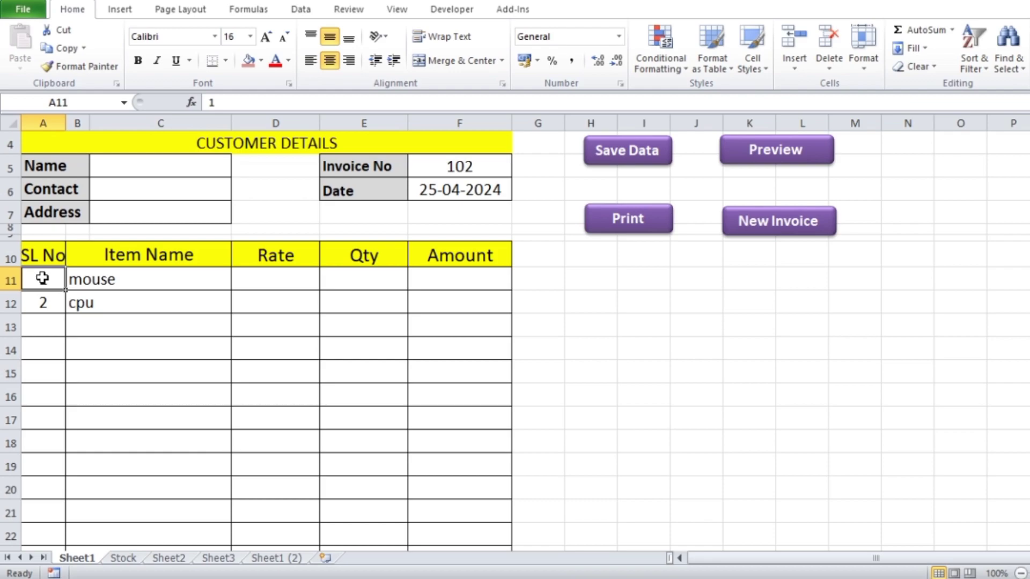
drag(44, 277, 48, 300)
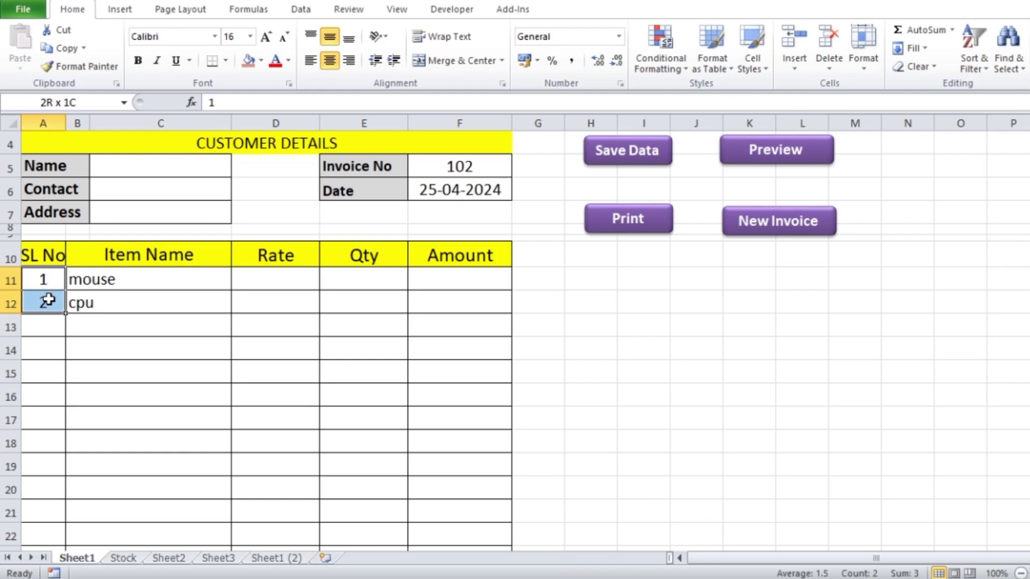
click(142, 281)
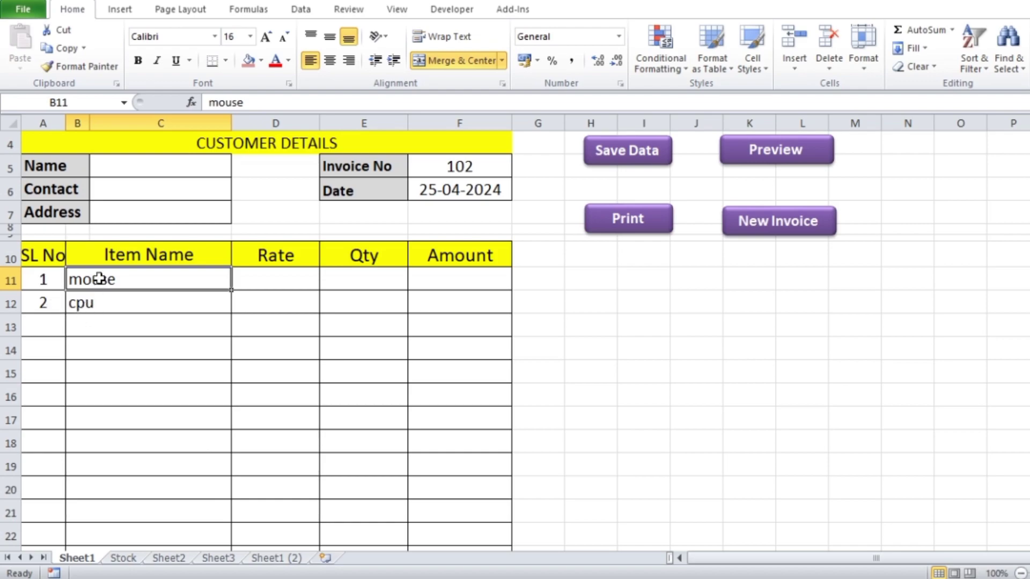
drag(101, 279, 105, 303)
key(Delete)
drag(43, 274, 44, 301)
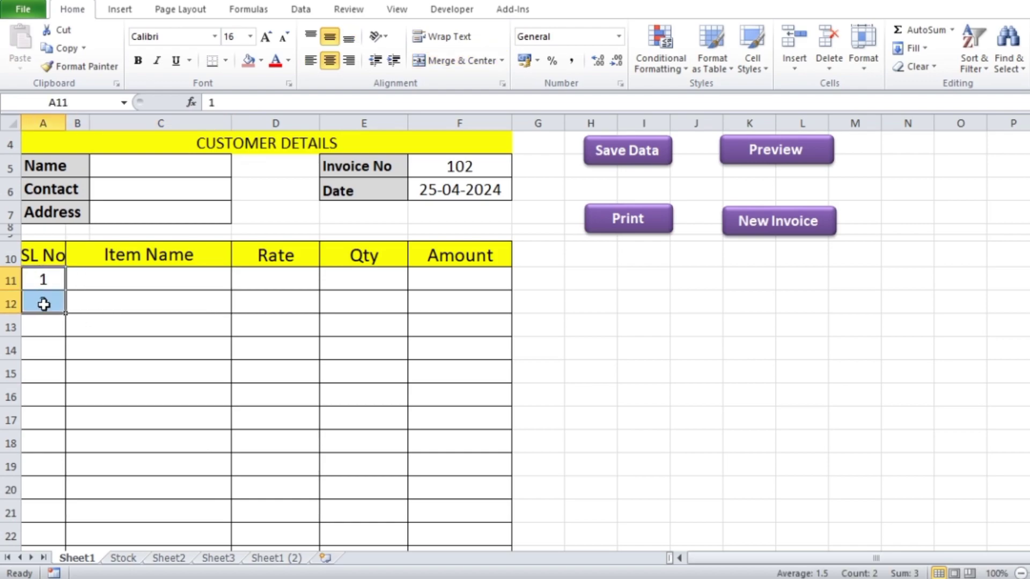
key(Delete)
Step: In A11, start the formula =IF(B11="","", to test for a blank item name
click(44, 280)
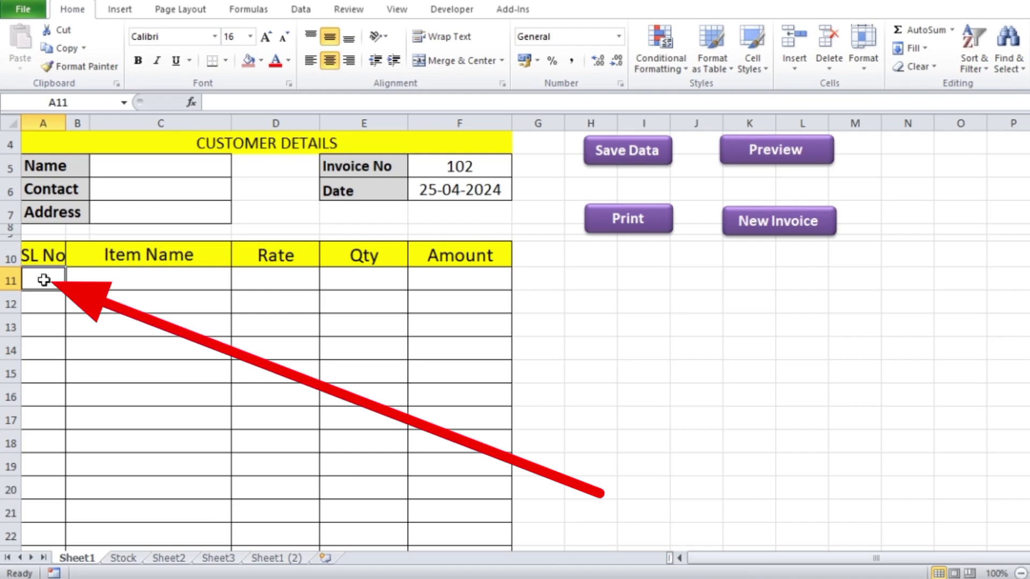
text(=i)
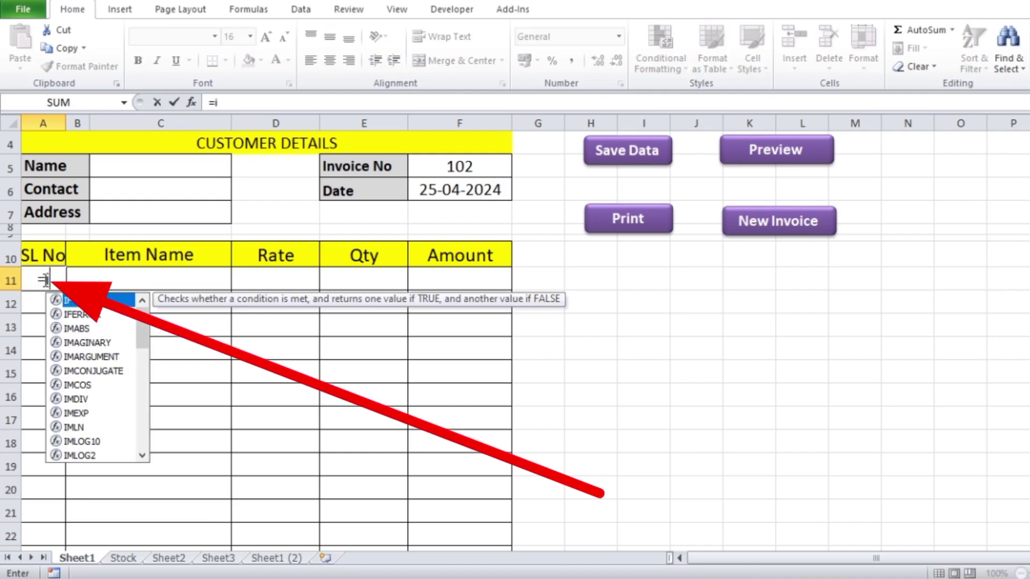
text(f)
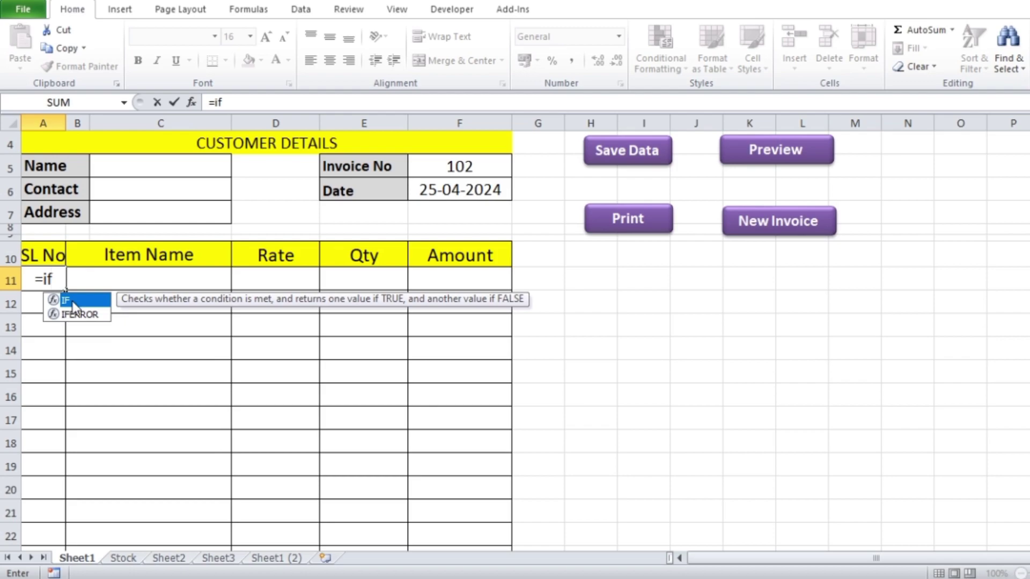
double_click(72, 300)
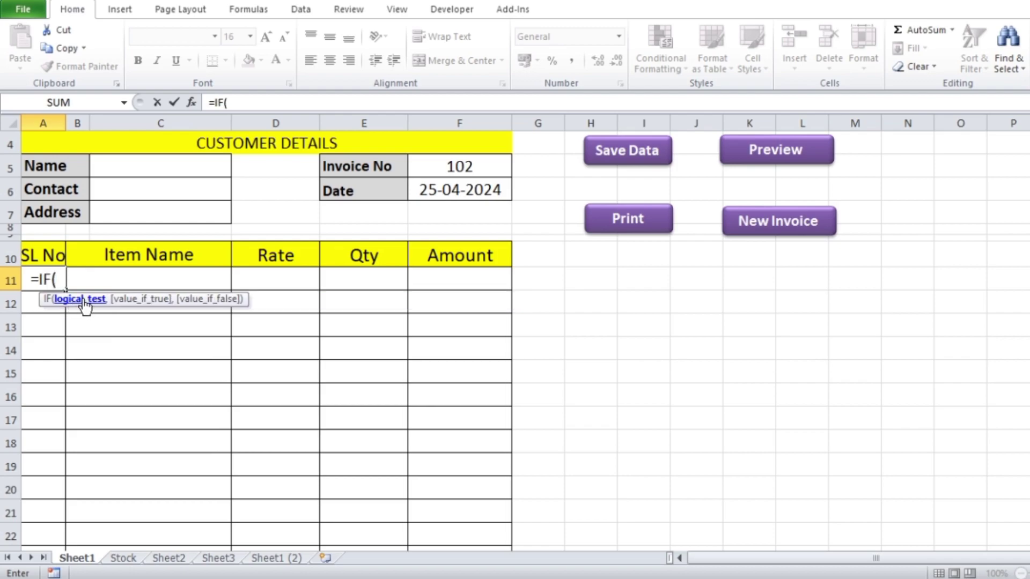
click(160, 280)
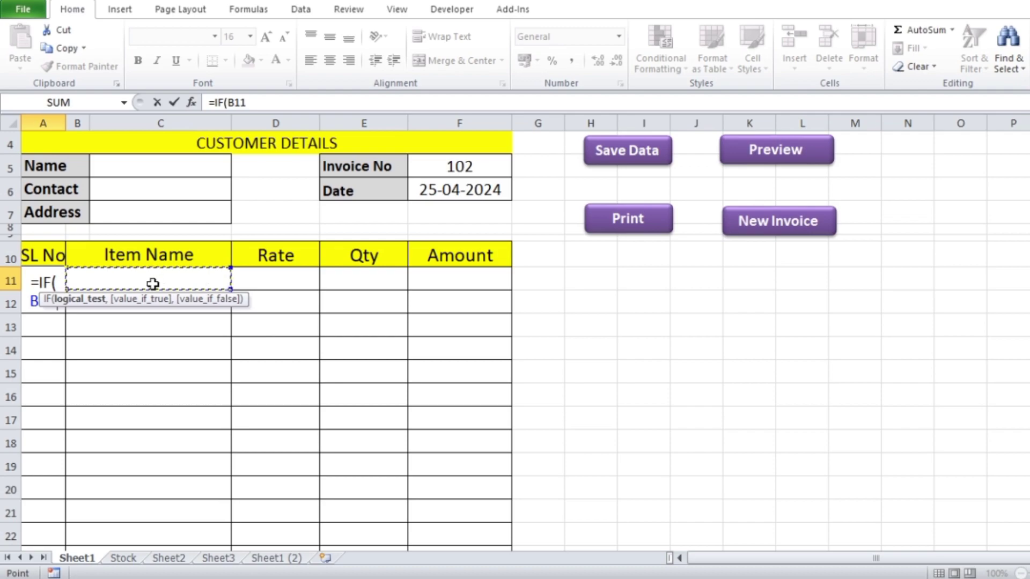
scroll(148, 274, down, 1)
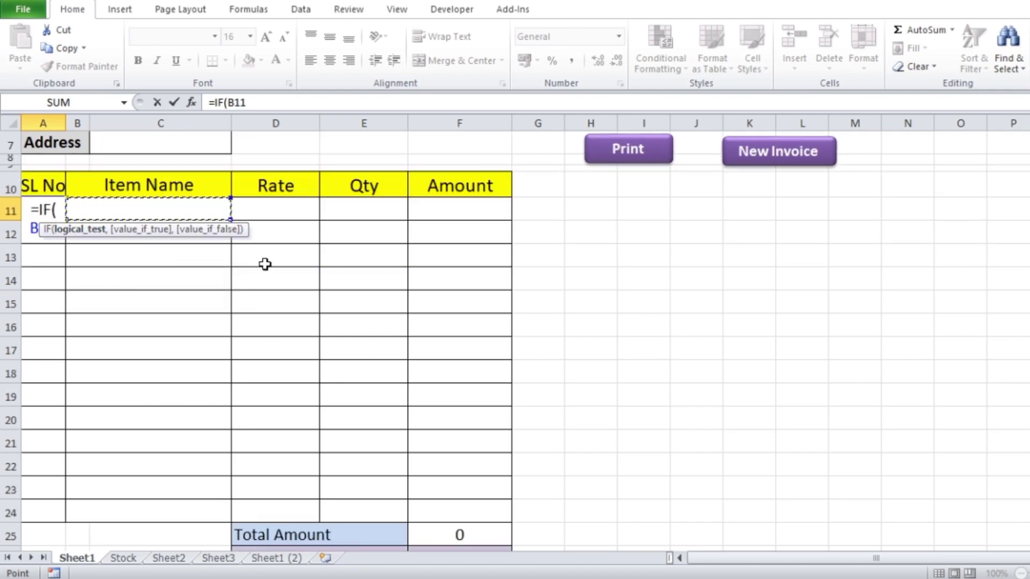
text(,)
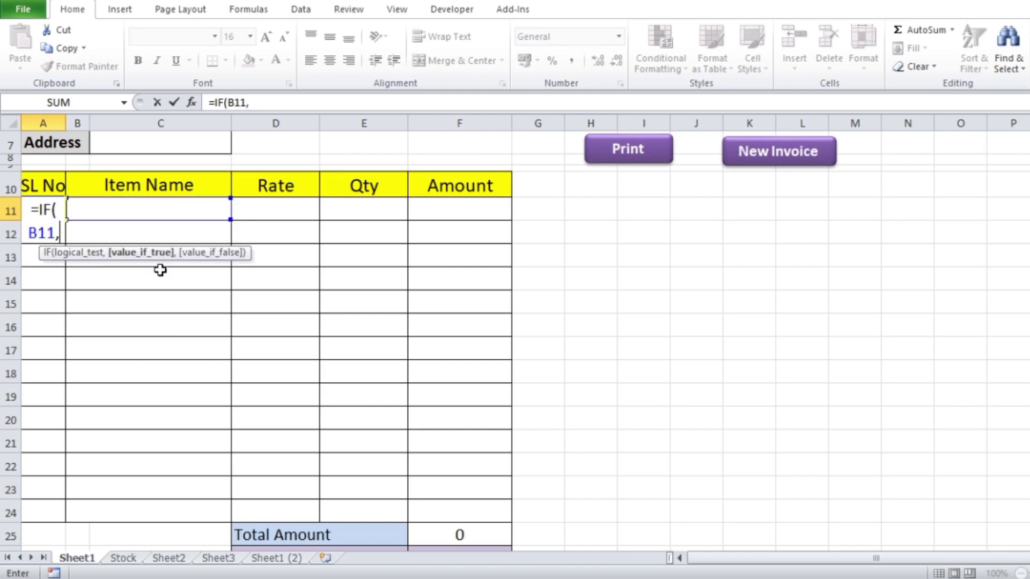
key(BackSpace)
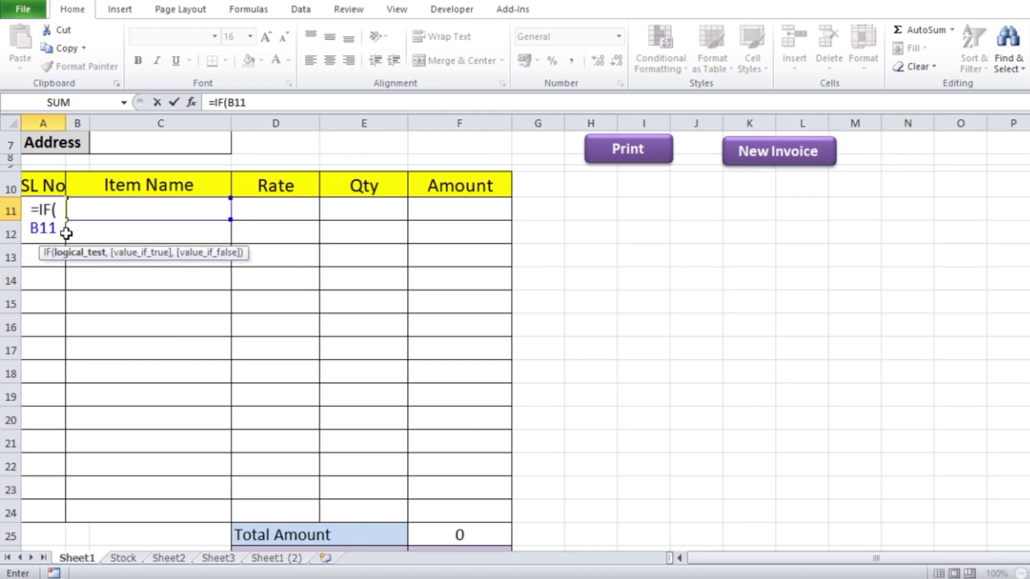
text(=)
scroll(421, 262, down, 5)
scroll(420, 262, up, 6)
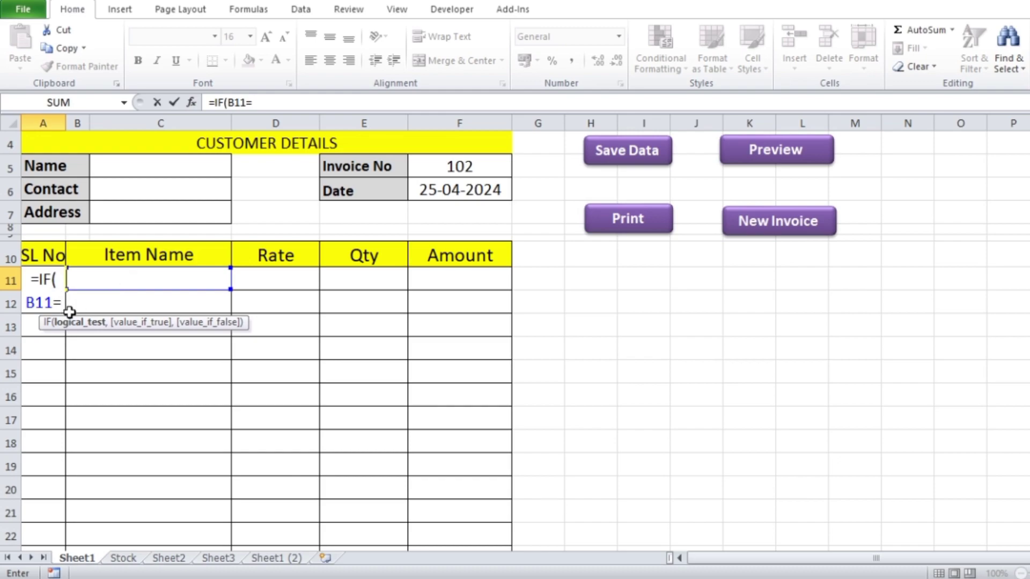
text("")
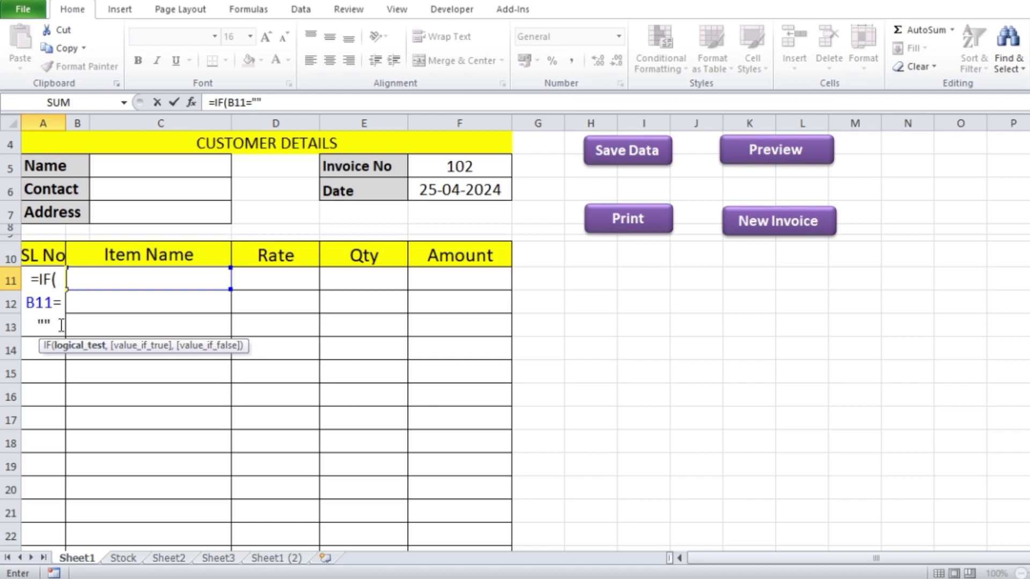
text(,)
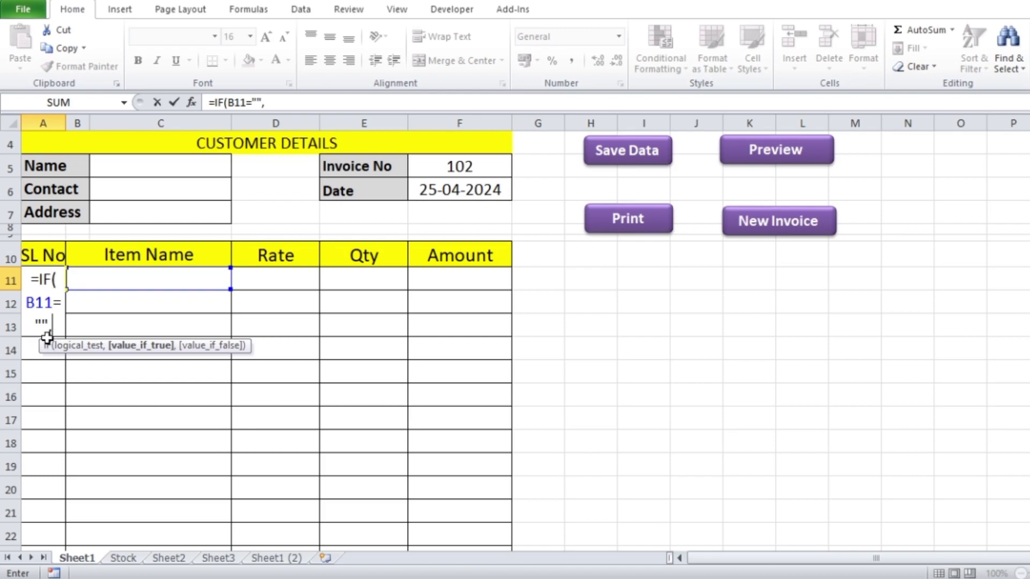
text("")
text(,)
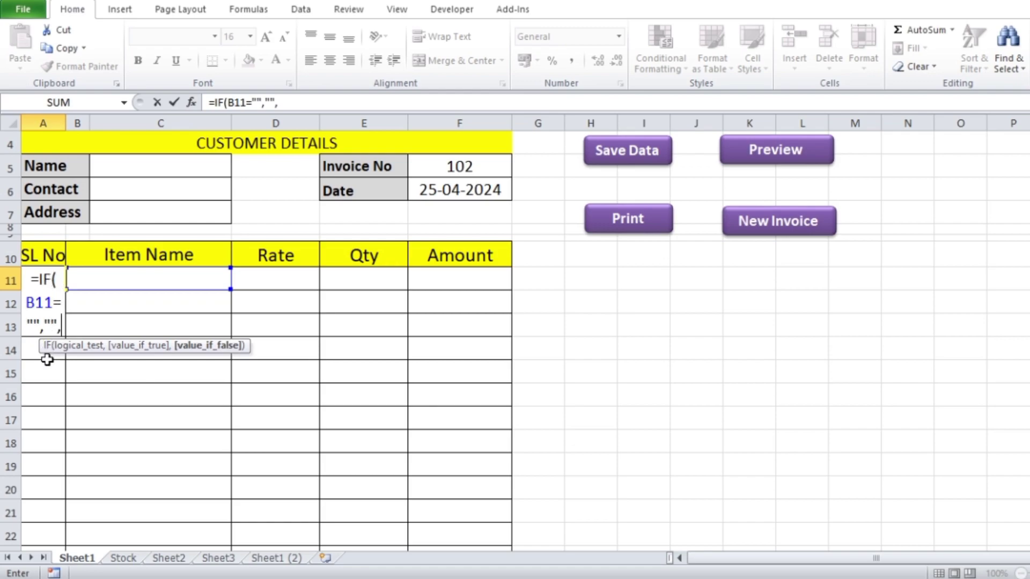
Step: Complete A11's formula as =IF(B11="","",ROW()-10) and commit it
text(r)
text(o)
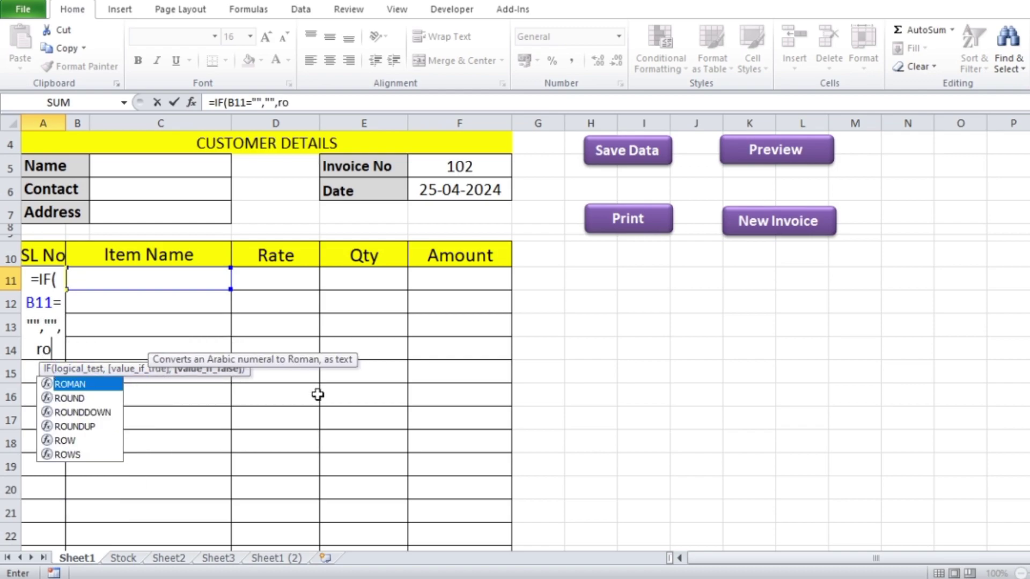
text(w)
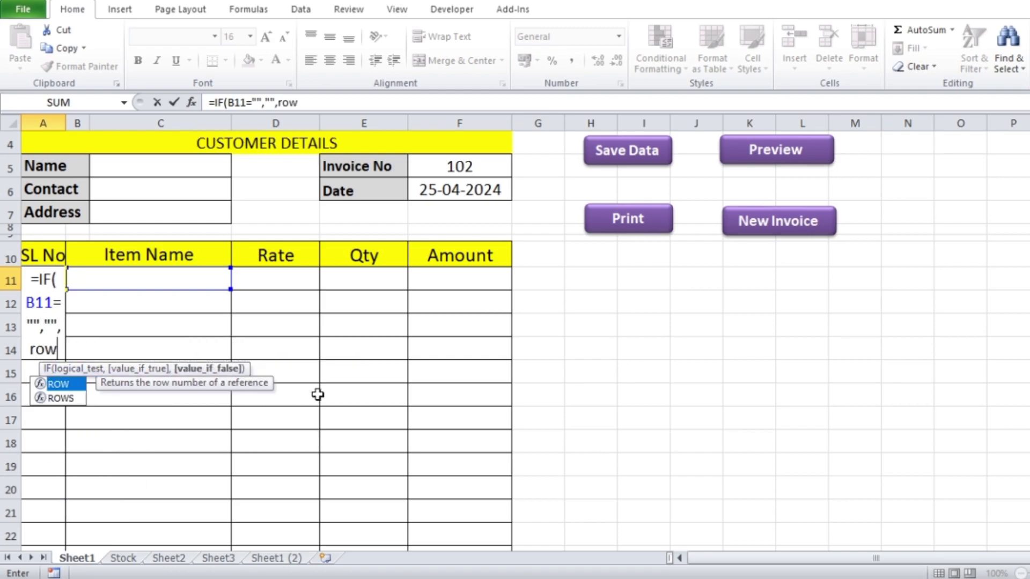
double_click(63, 386)
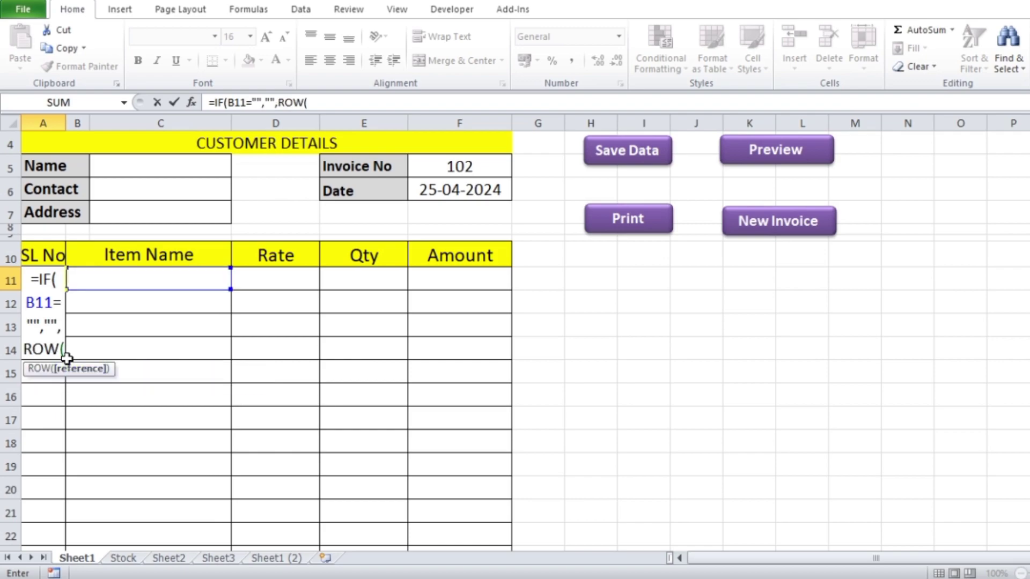
text())
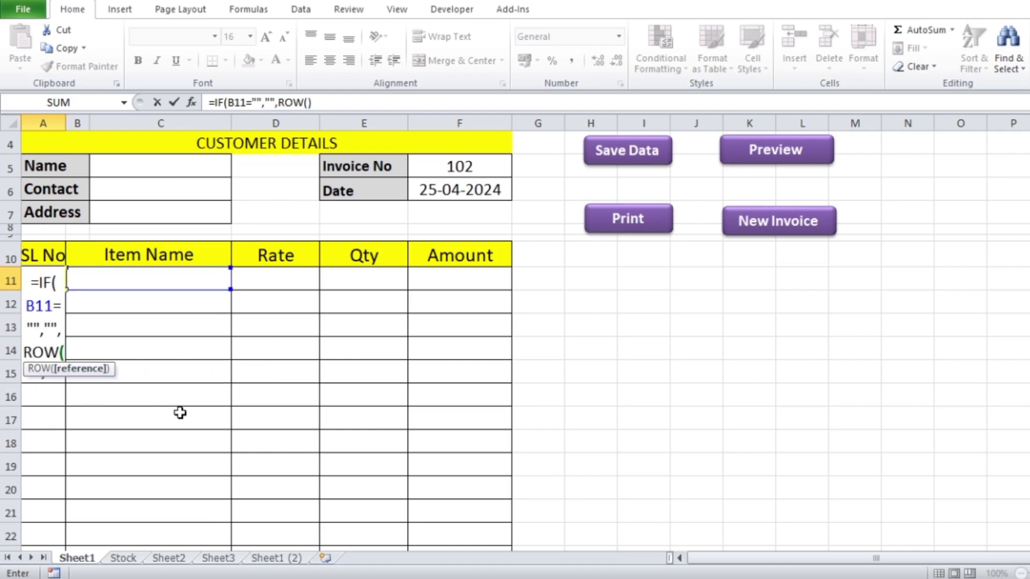
scroll(182, 413, down, 1)
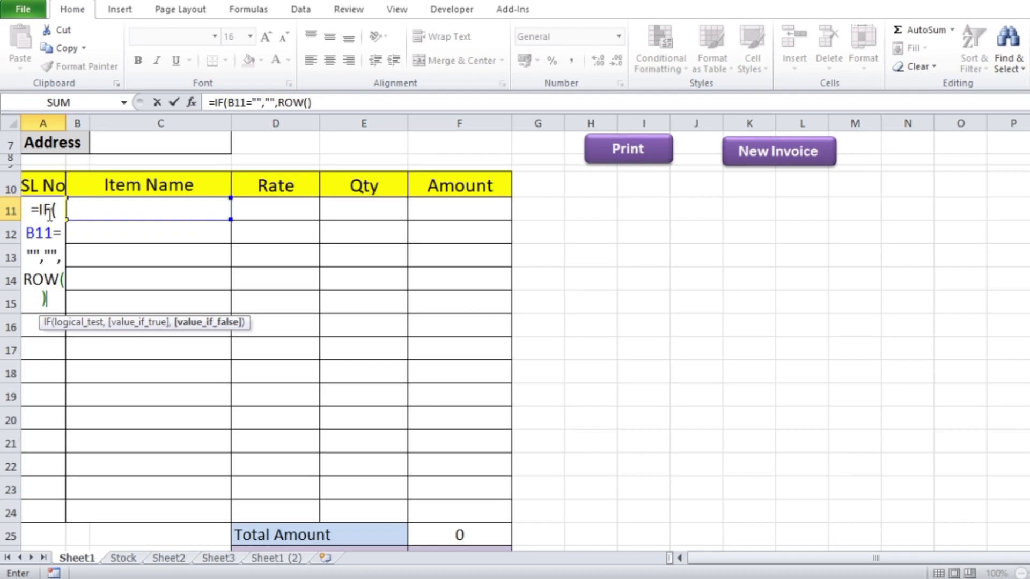
text(-1)
text(0)
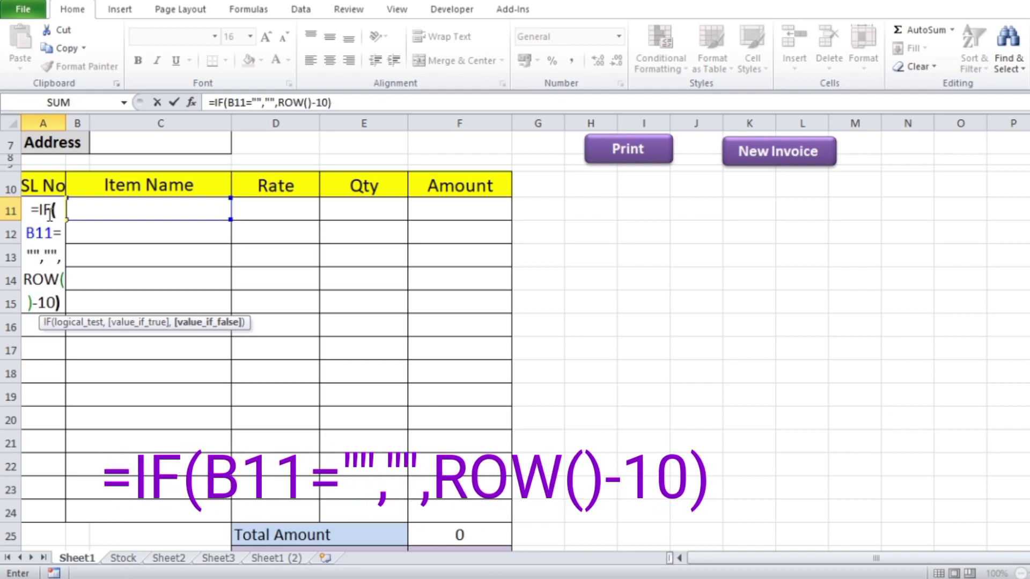
key(Return)
click(48, 214)
Step: Enter test item names mouse and cpu in B11 and B12
click(129, 212)
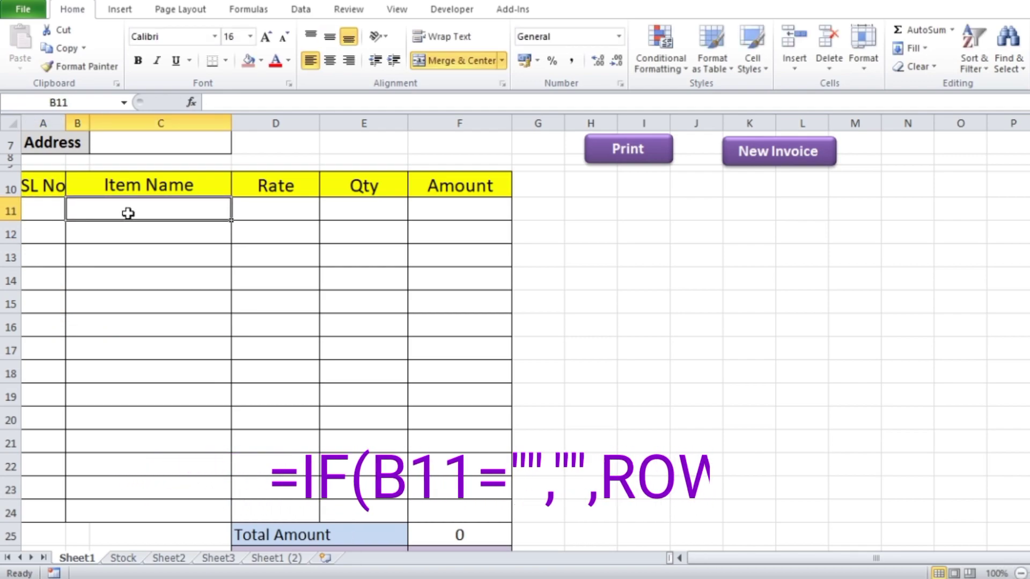
text(mous)
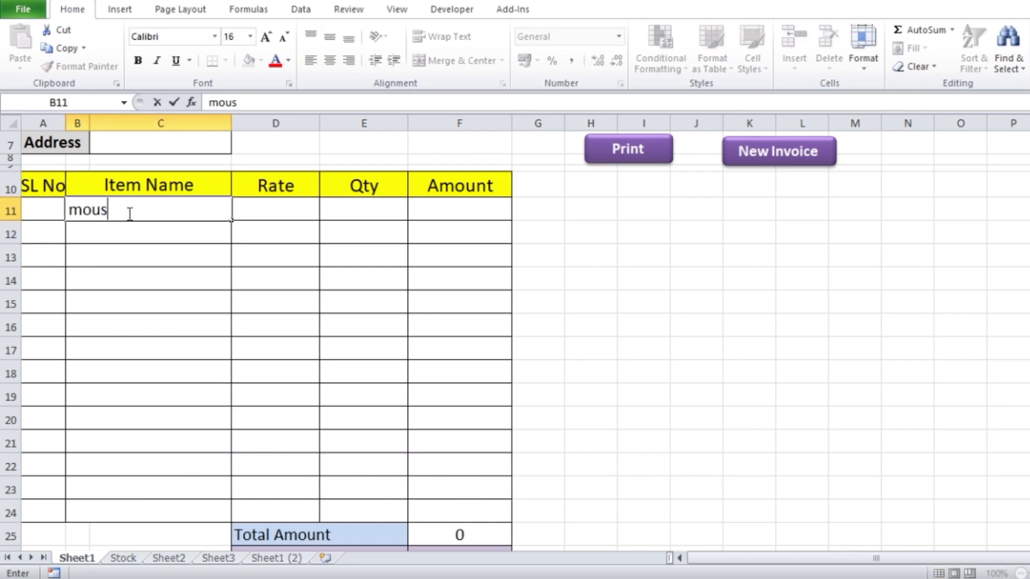
text(e)
key(Tab)
click(157, 255)
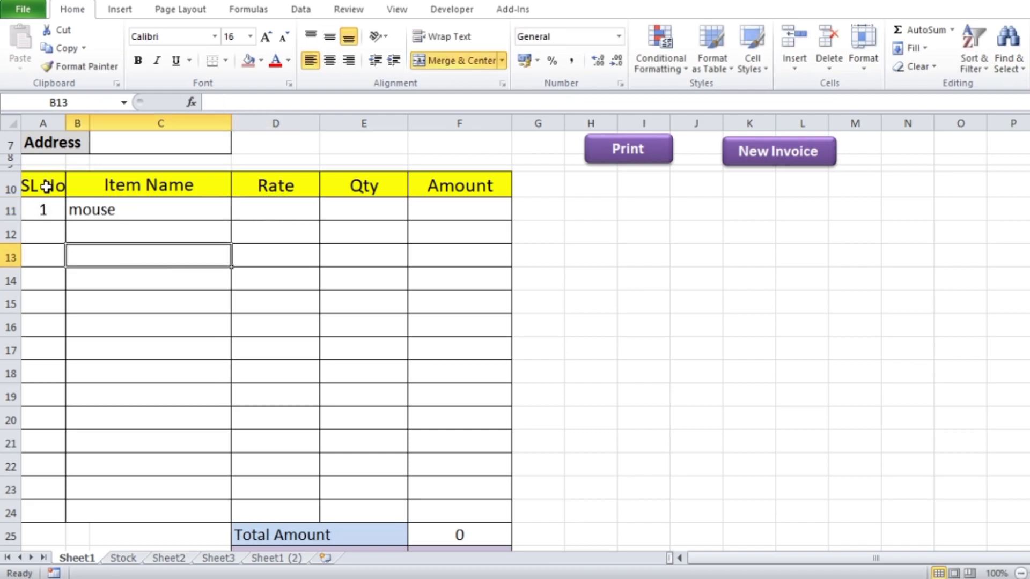
click(87, 235)
text(cpu)
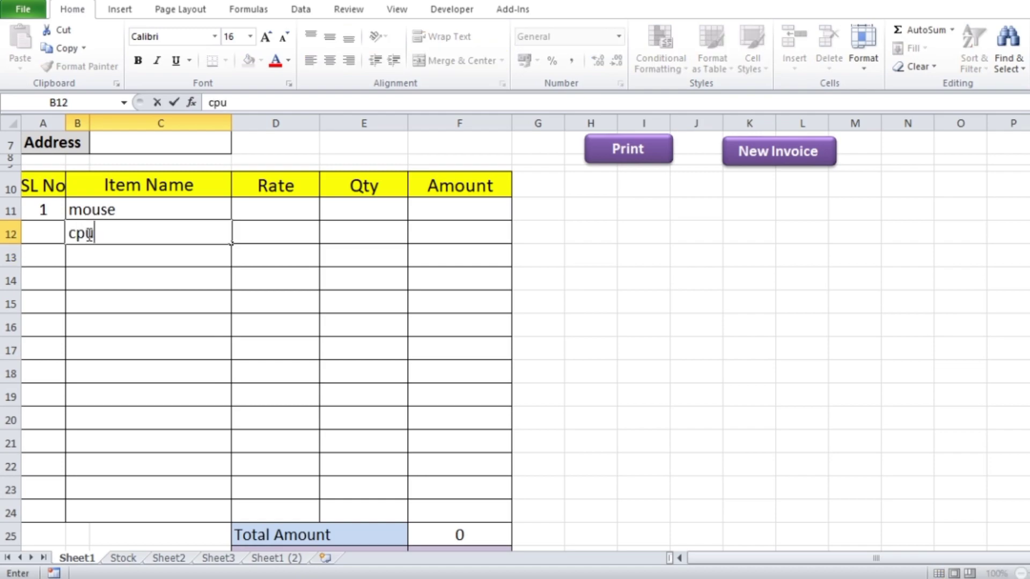
key(Tab)
click(47, 232)
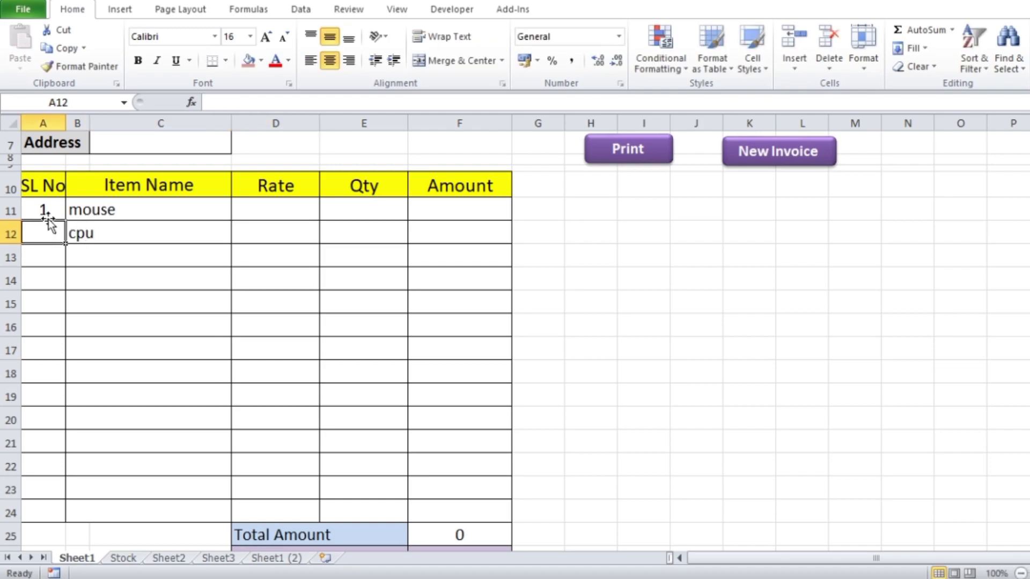
Step: Fill A11's serial formula down to row 24 and add ups in B13, numbering 1–3
click(47, 216)
drag(66, 221, 53, 512)
click(99, 303)
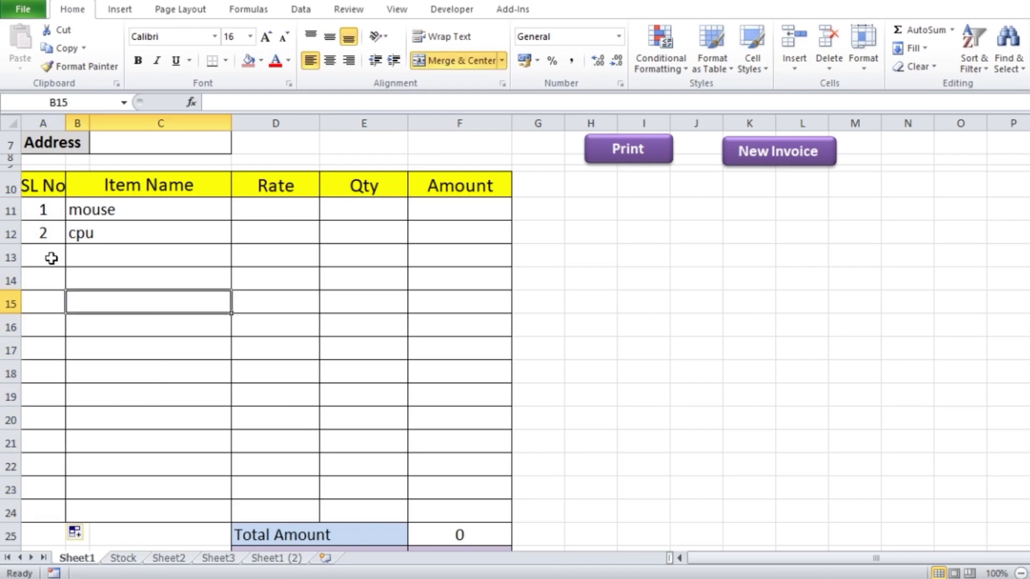
click(135, 250)
text(u)
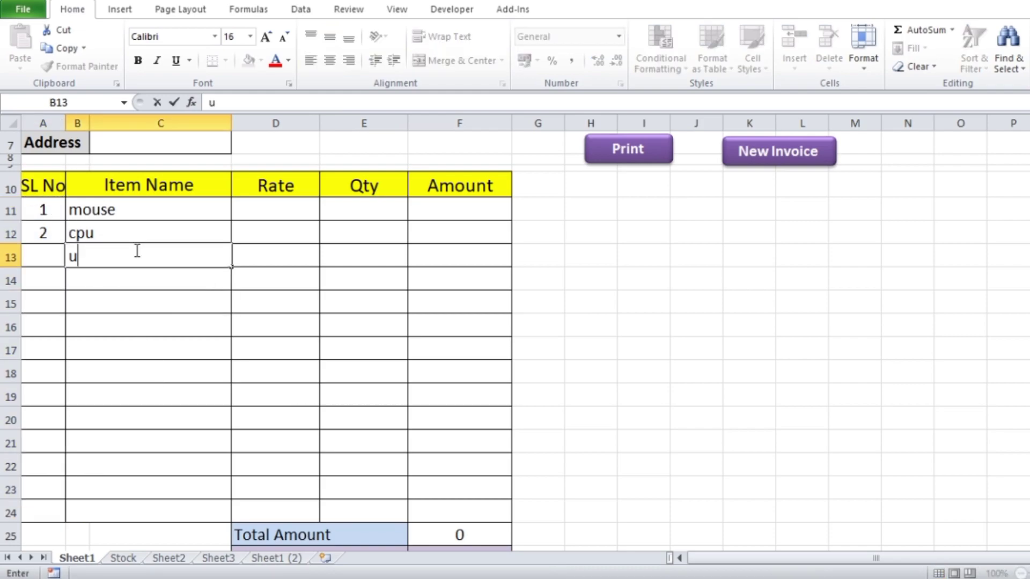
text(ps)
click(409, 339)
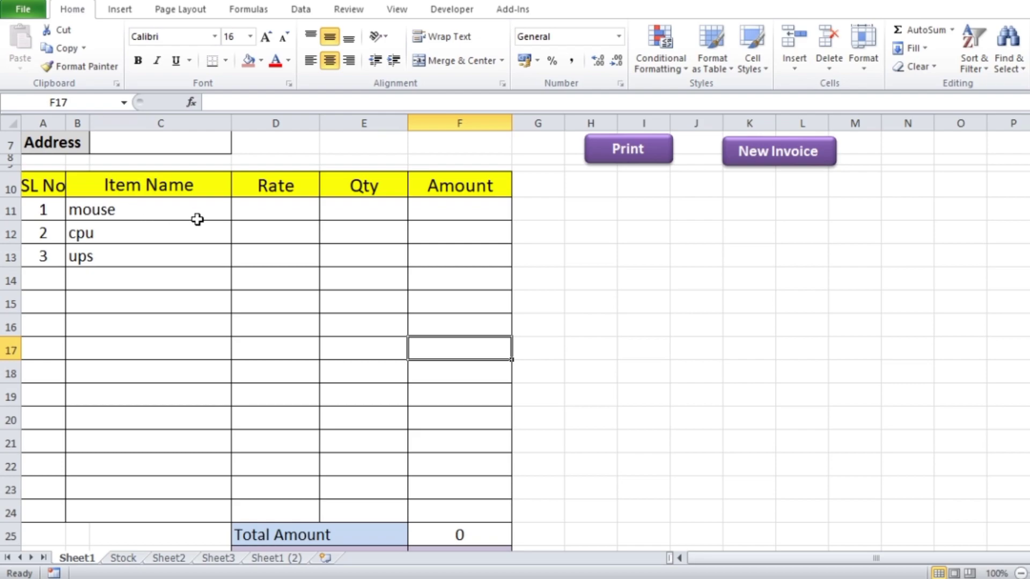
Step: Delete the test item names from B11:C24 and open Data Validation for that range
drag(124, 207, 126, 514)
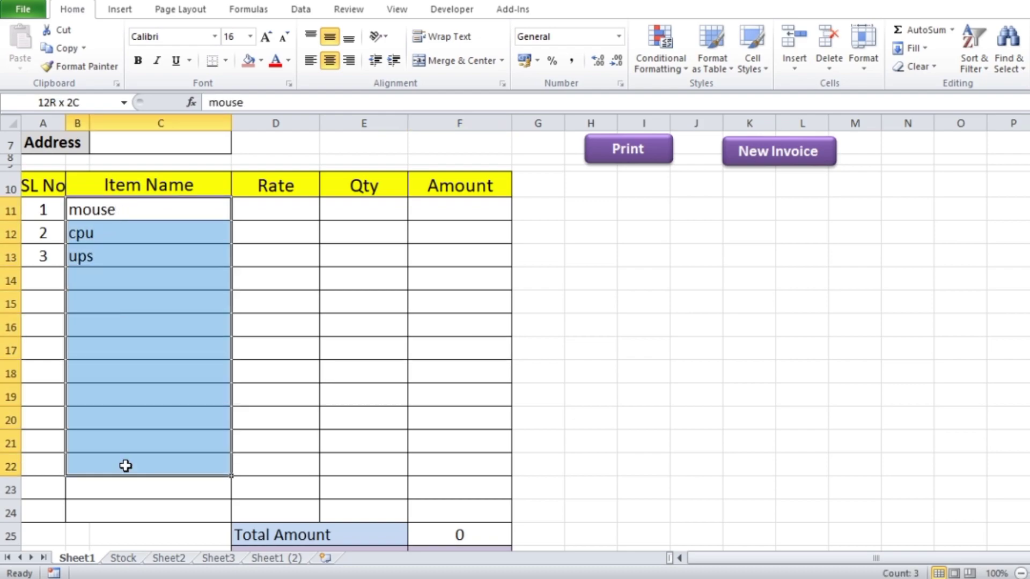
key(Delete)
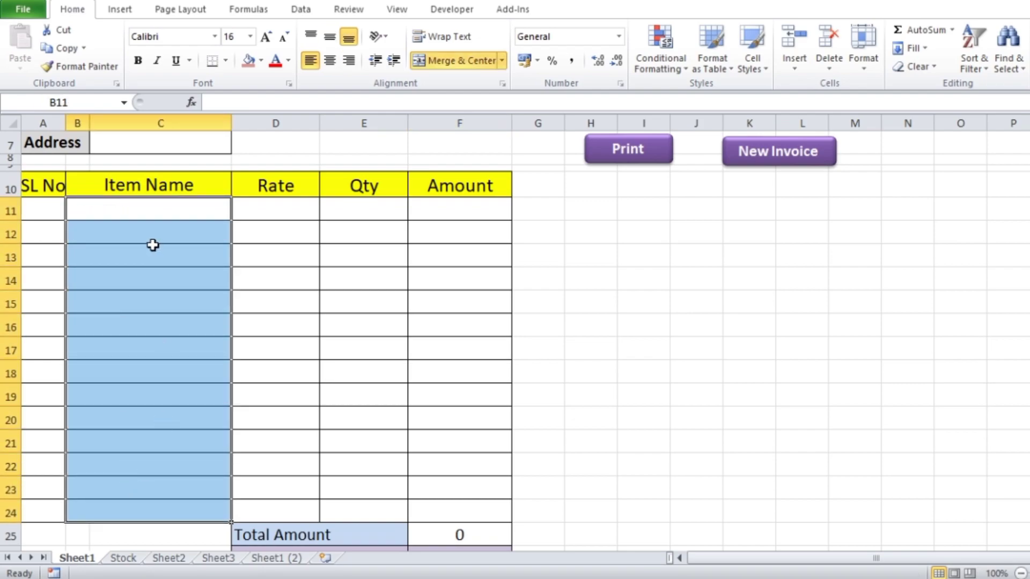
drag(151, 204, 152, 512)
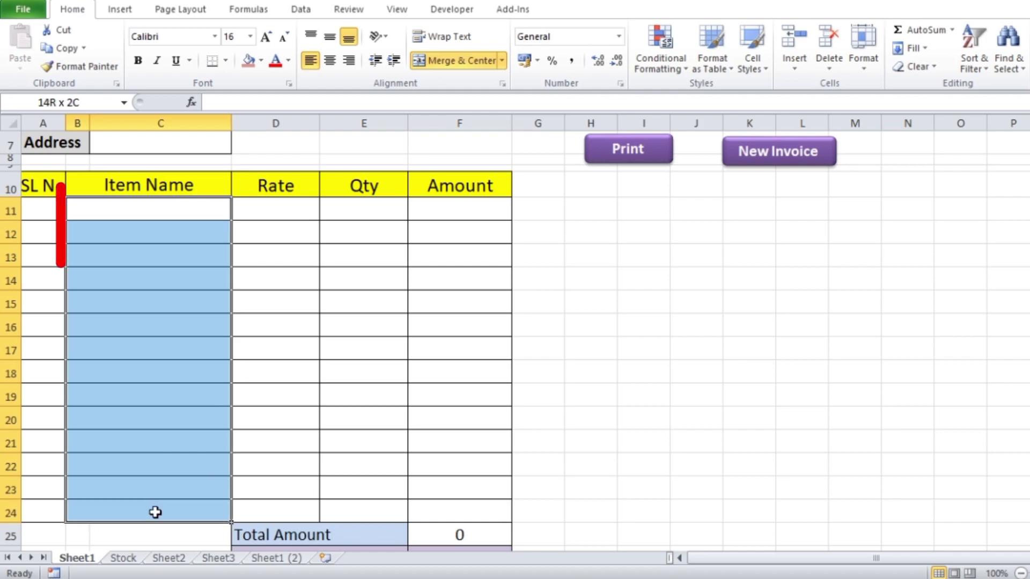
click(304, 15)
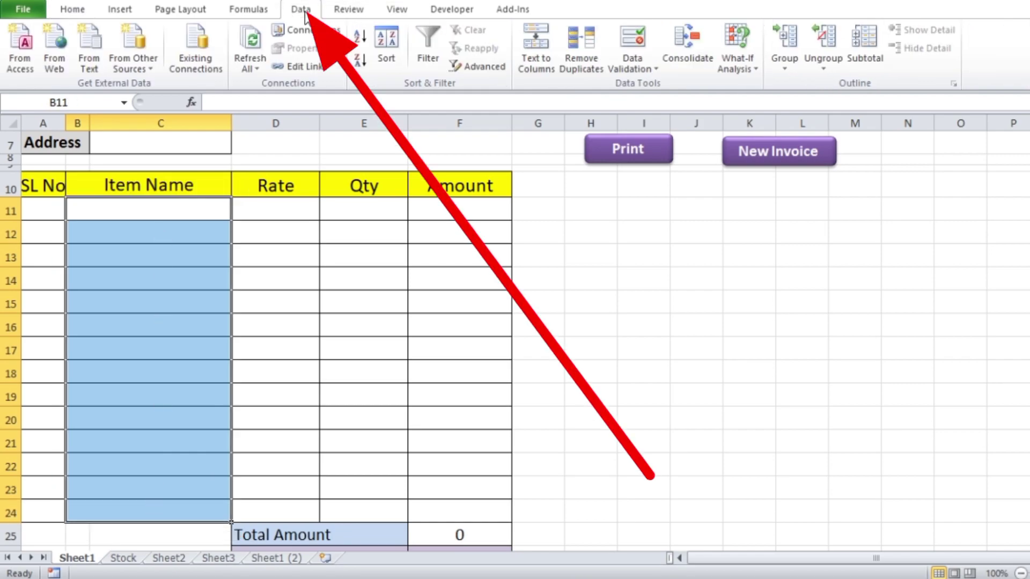
click(648, 67)
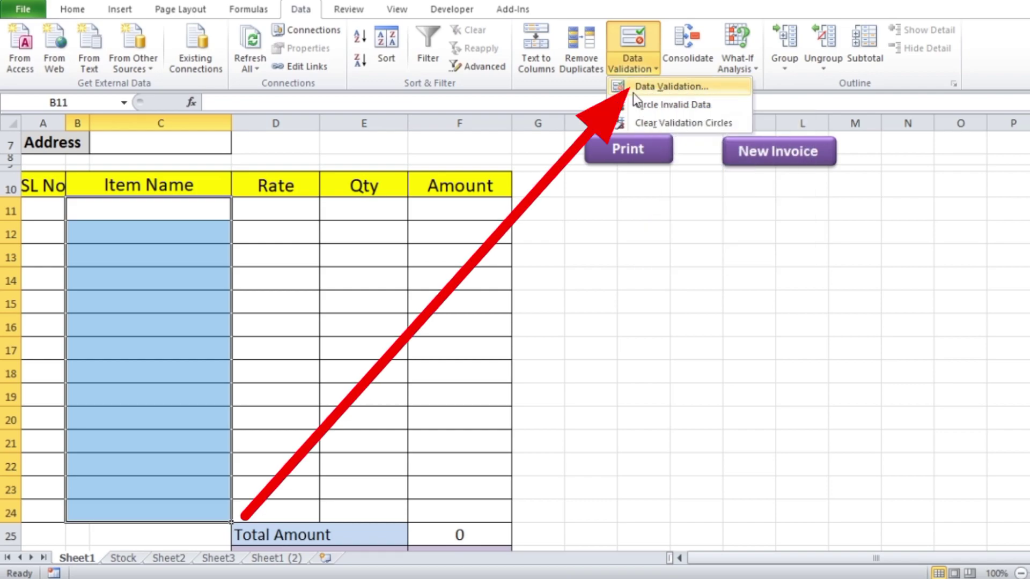
click(668, 86)
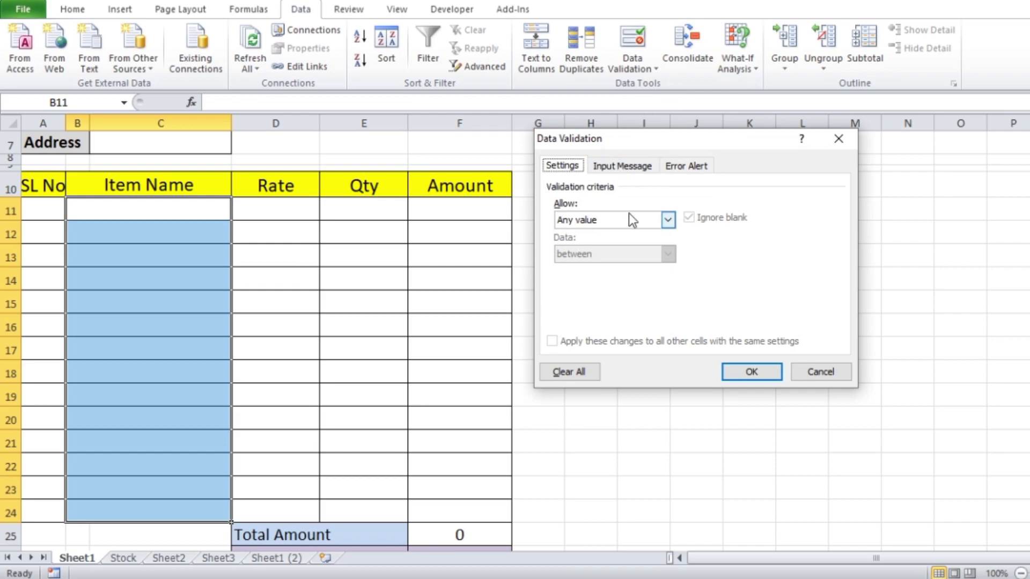
Step: Set the validation to List with source =Stock!$C$2:$C$17
click(669, 220)
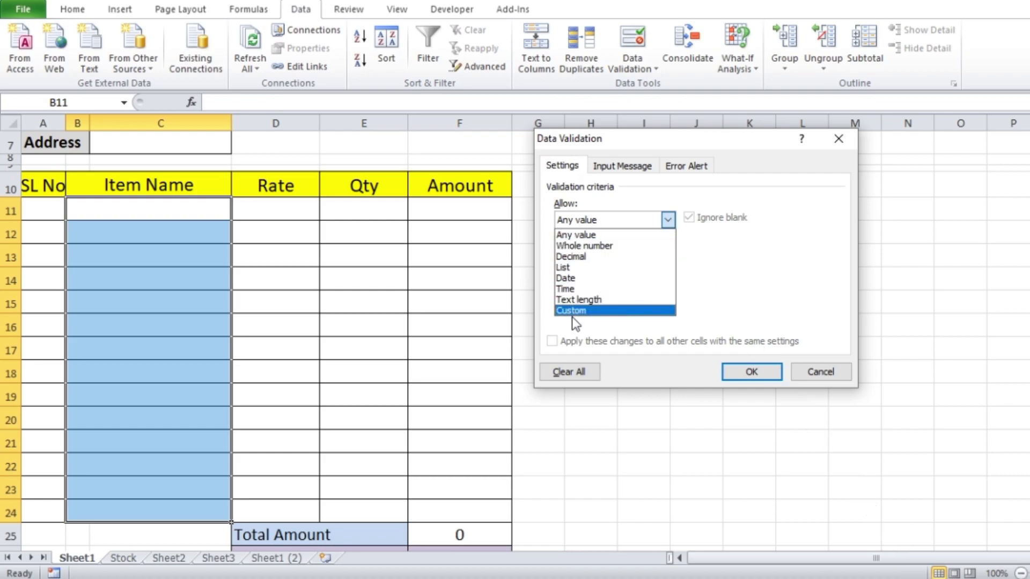
click(588, 268)
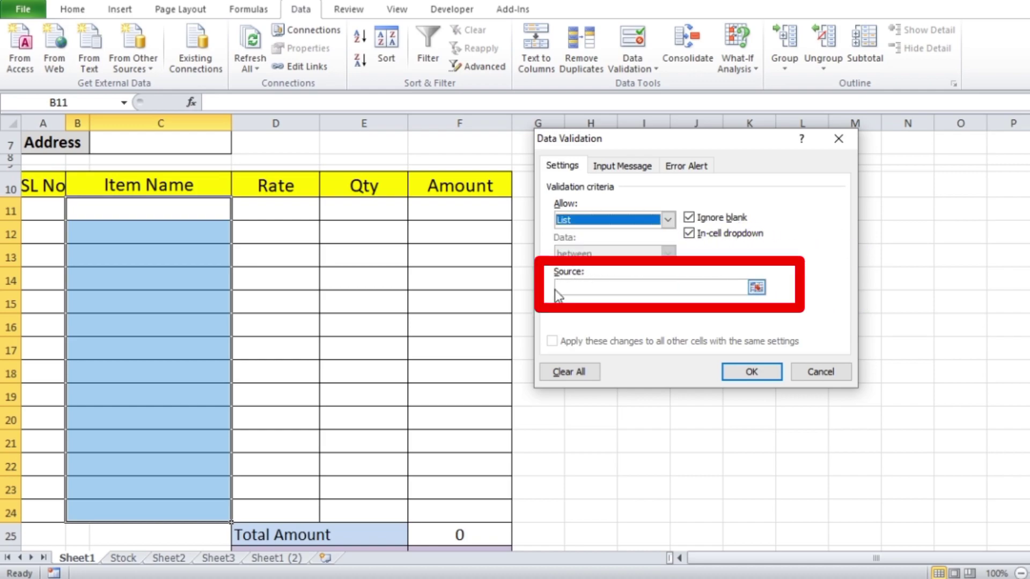
click(583, 288)
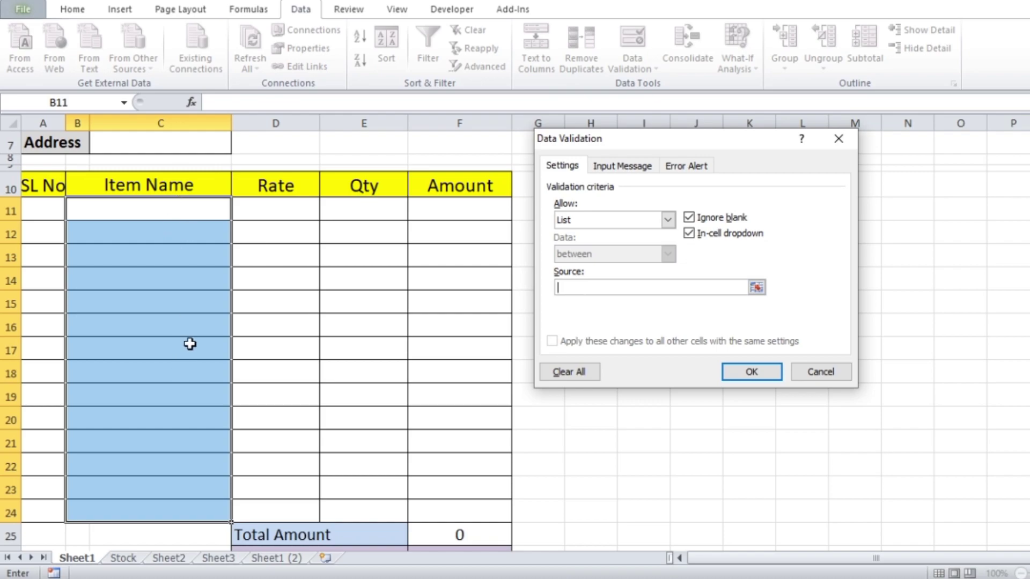
click(123, 559)
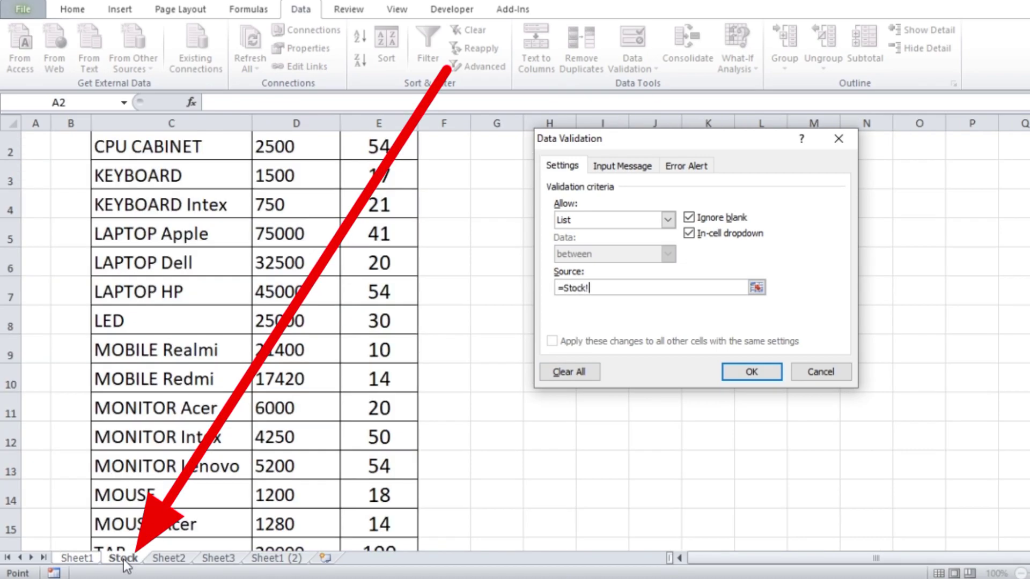
scroll(239, 249, up, 1)
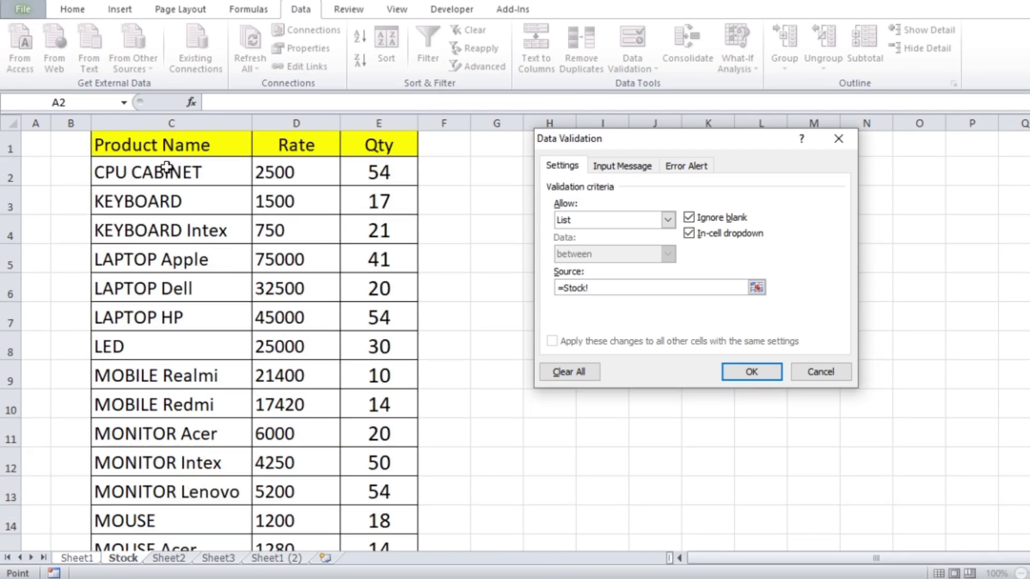
mouse_move(172, 171)
mouse_down()
mouse_move(166, 504)
mouse_move(155, 507)
mouse_up()
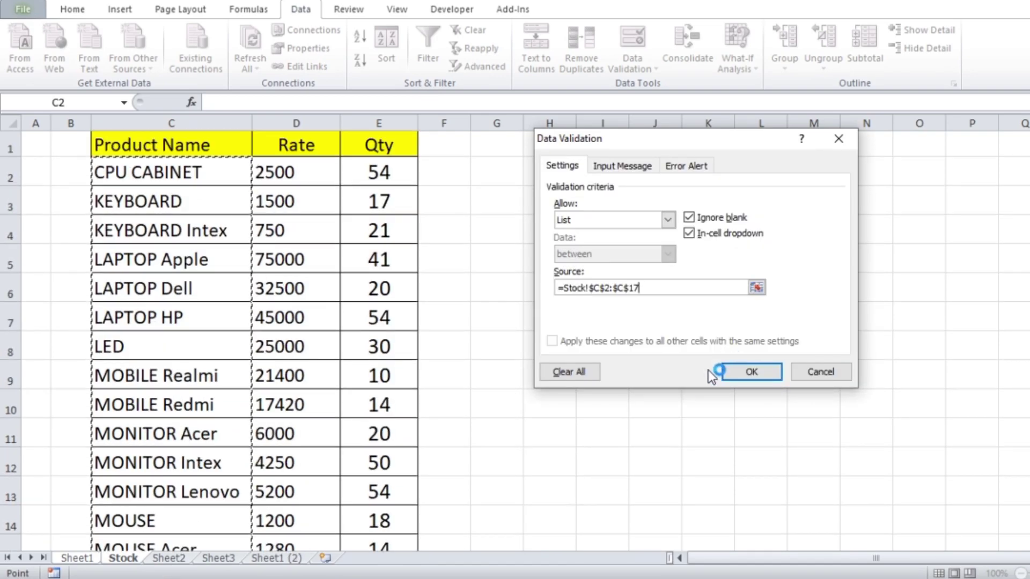
click(748, 376)
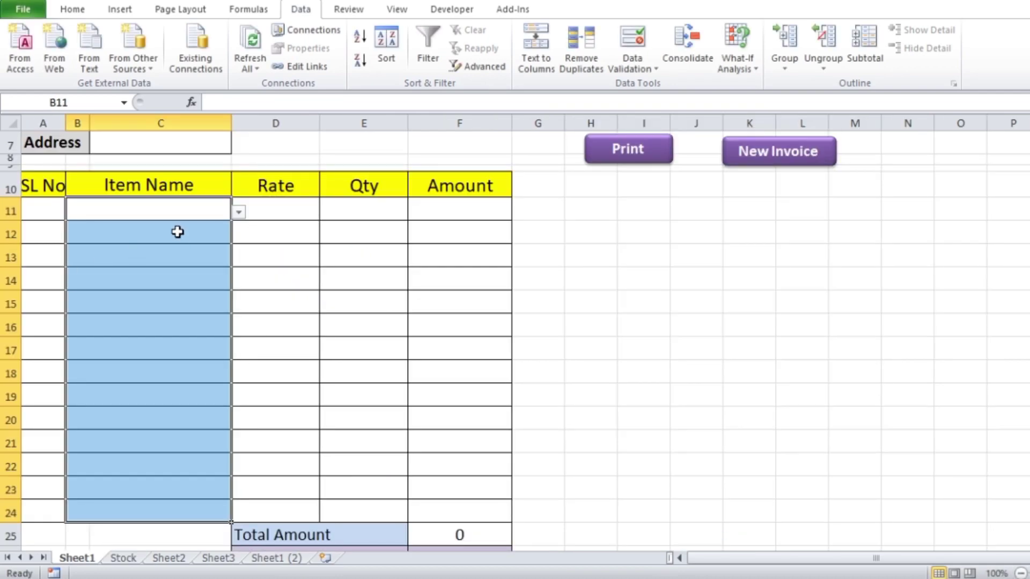
Step: Confirm the list validation and check that the Item Name cells down column B offer the dropdown
click(190, 212)
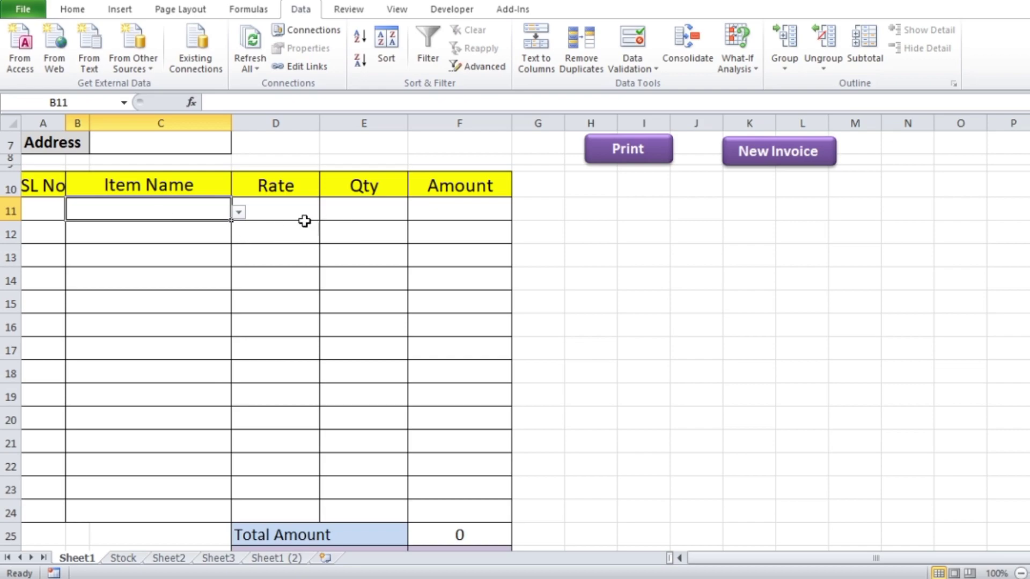
click(377, 210)
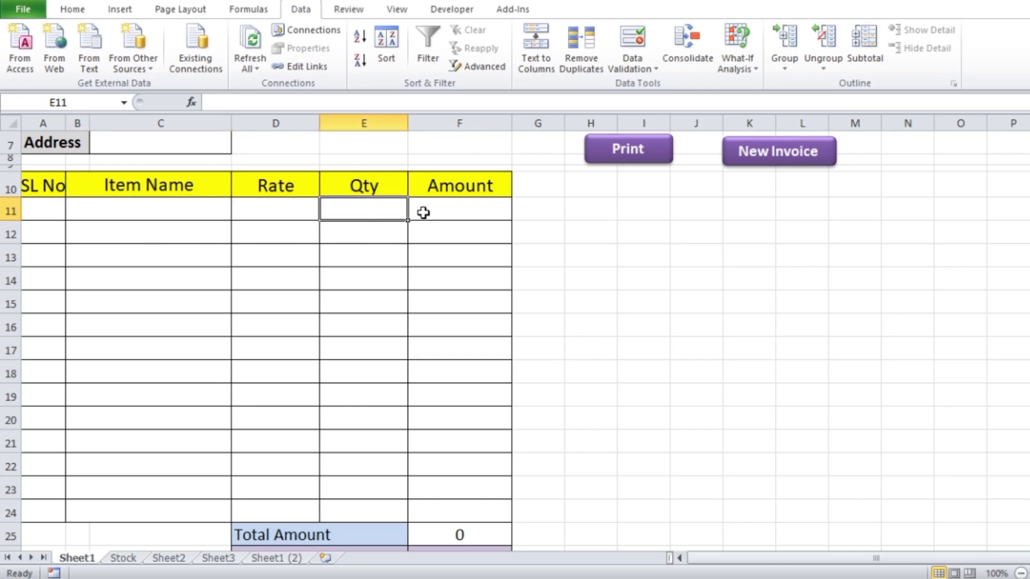
click(174, 214)
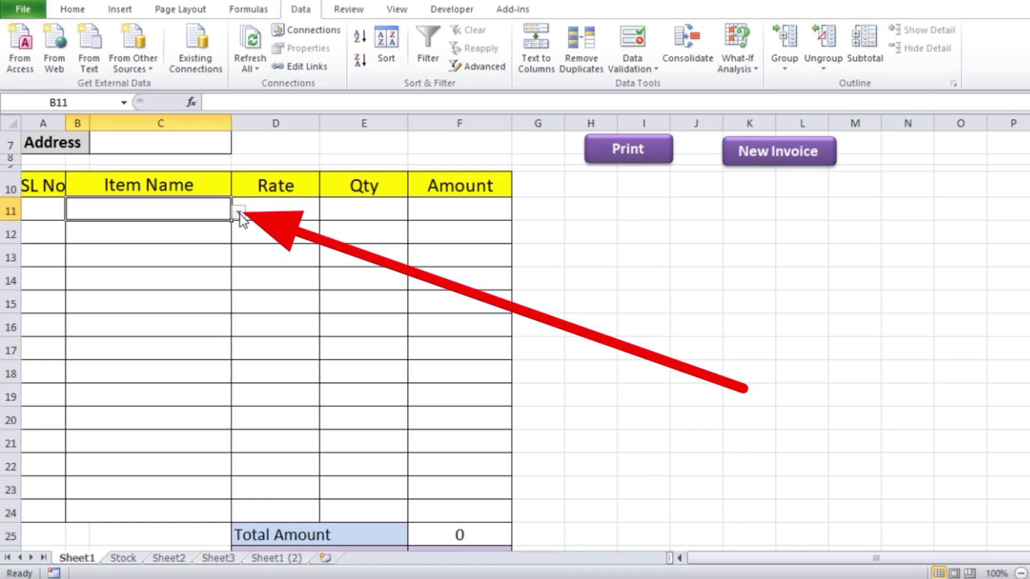
click(179, 255)
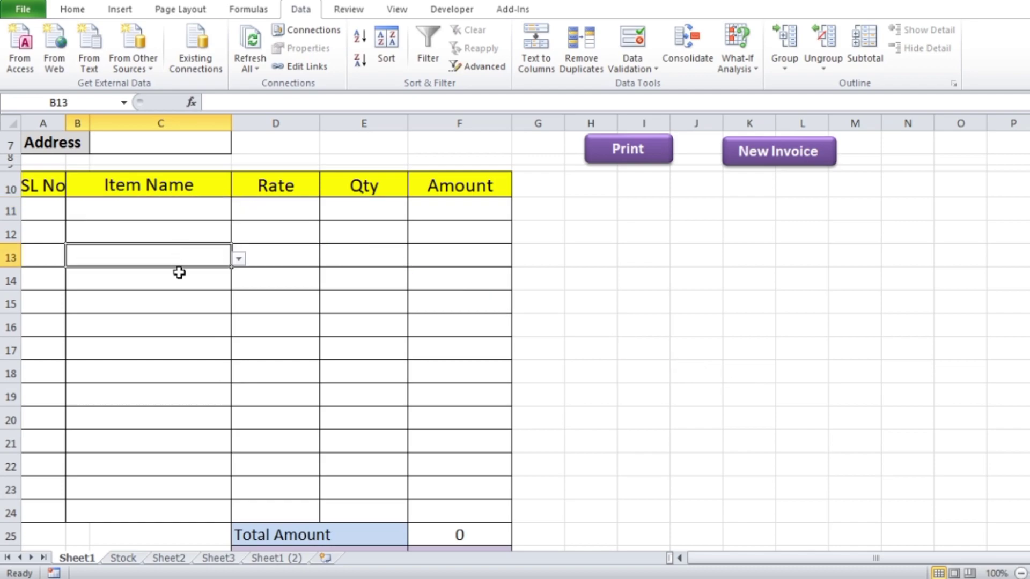
click(179, 274)
click(183, 307)
click(185, 328)
click(191, 351)
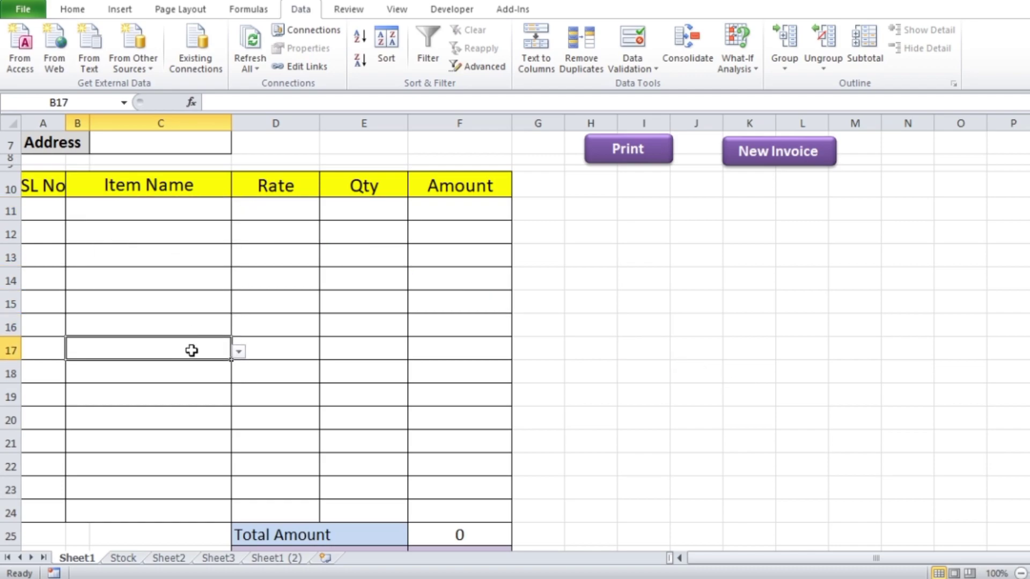
click(189, 379)
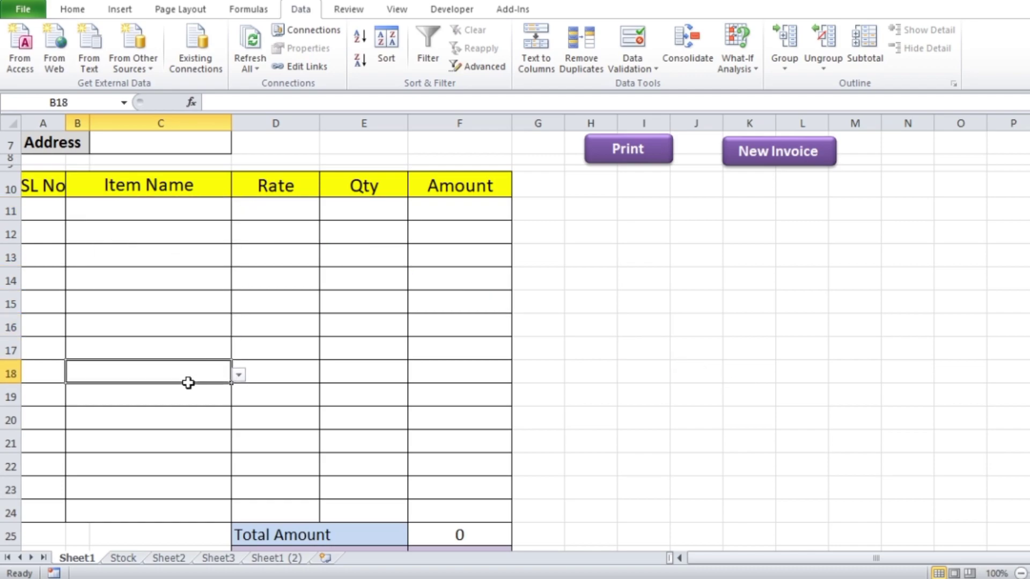
Step: Choose LED from B11's dropdown so row 11 shows serial number 1
click(183, 207)
click(239, 214)
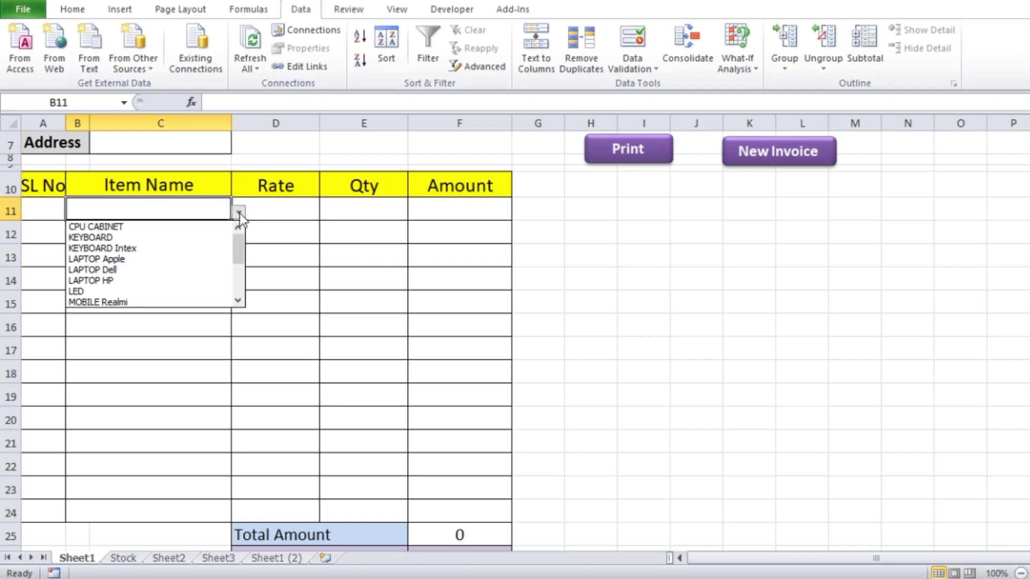
mouse_move(239, 244)
mouse_down()
mouse_move(239, 298)
mouse_move(239, 239)
mouse_move(248, 278)
mouse_move(242, 245)
mouse_up()
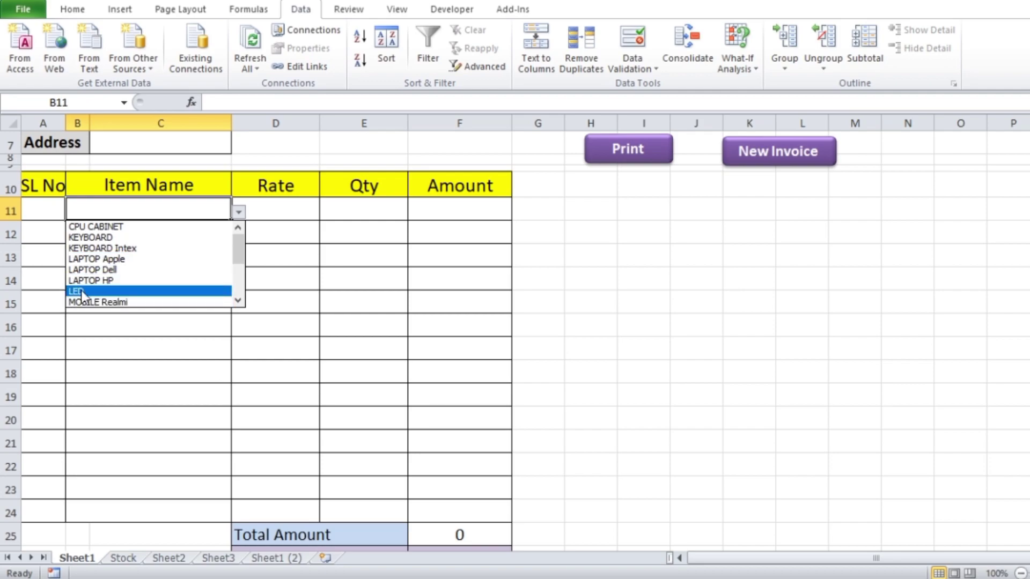
click(81, 291)
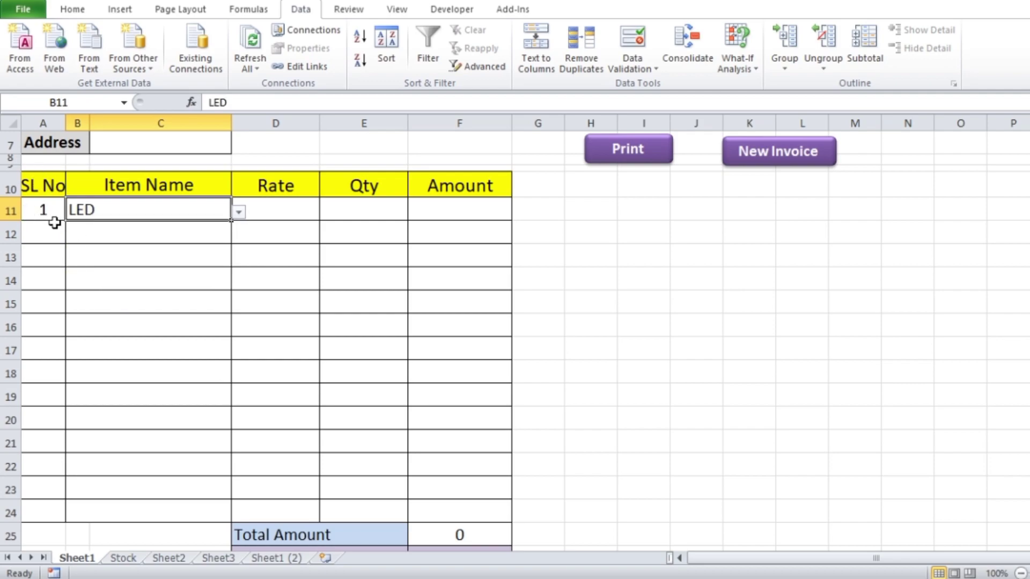
Step: Enter a trial rate of 5000 in D11, then clear it again
click(298, 209)
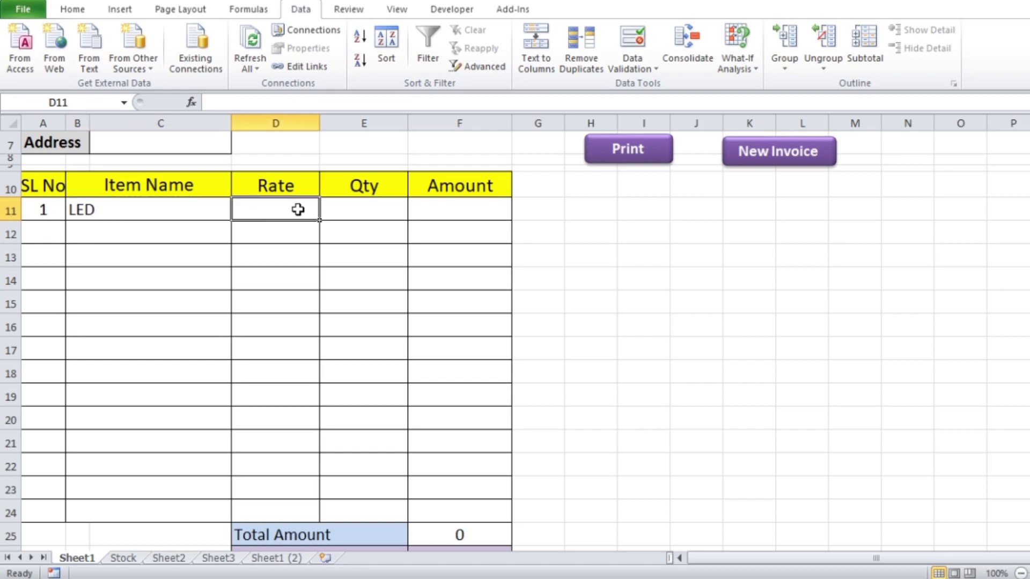
text(50)
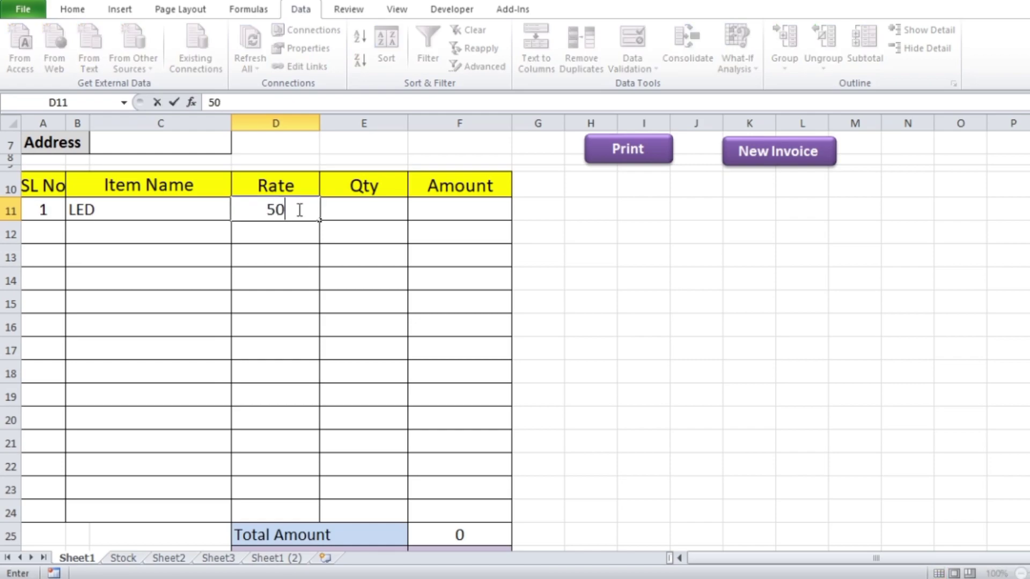
text(00)
click(343, 226)
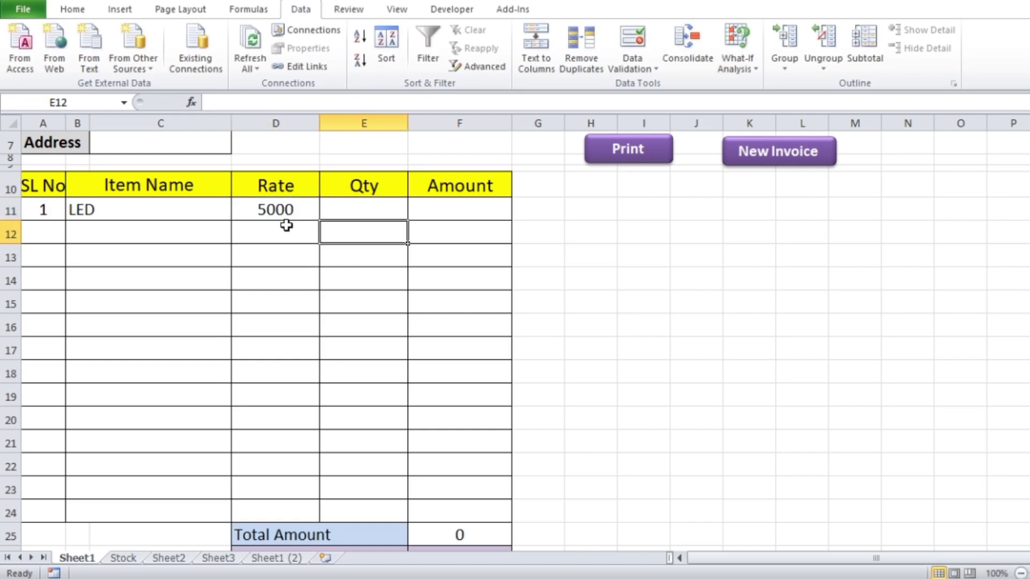
click(285, 210)
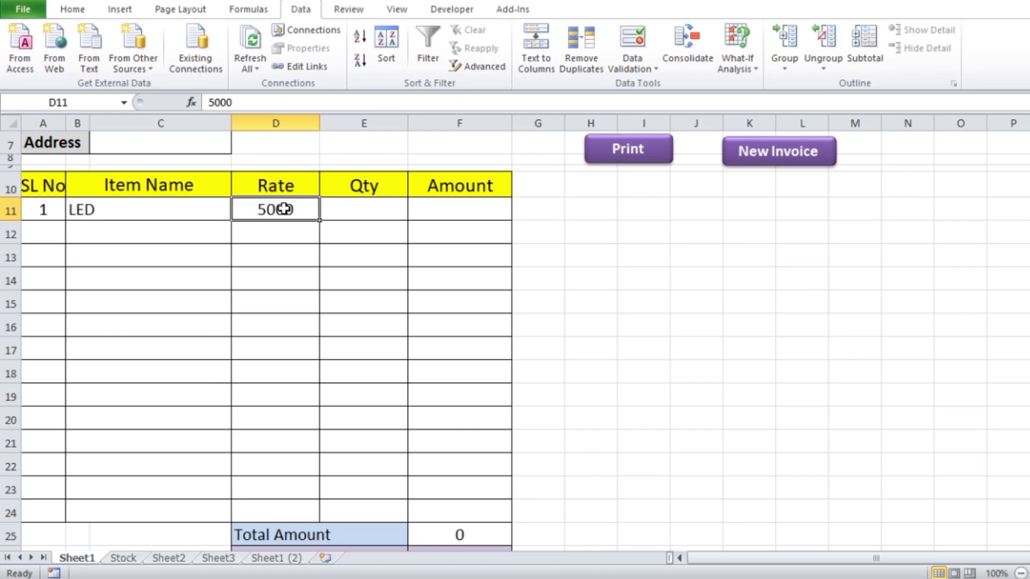
key(Delete)
Step: Start D11's rate formula as =VLOOKUP(B11, using the item name as lookup value
text(=)
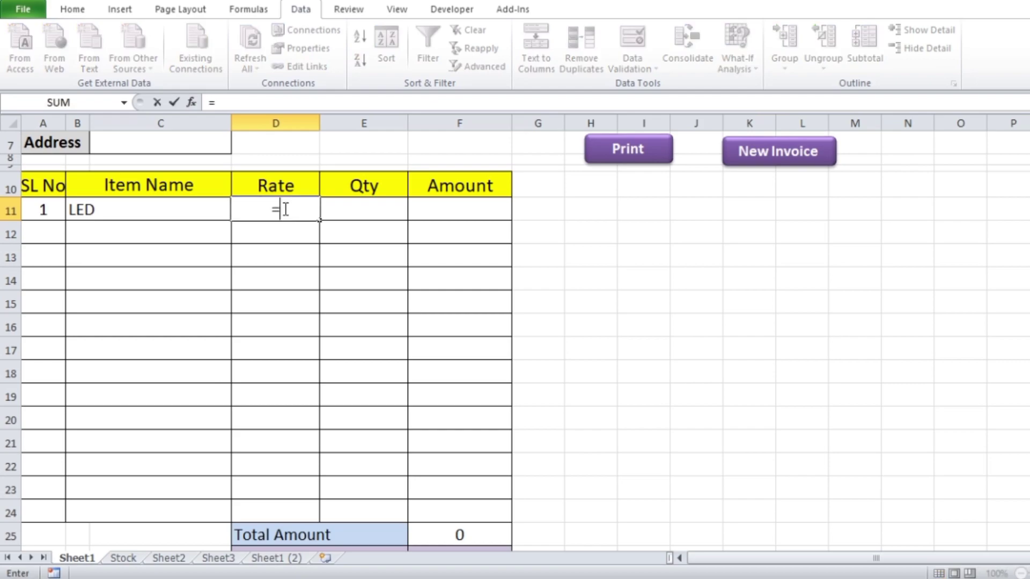
text(vlo)
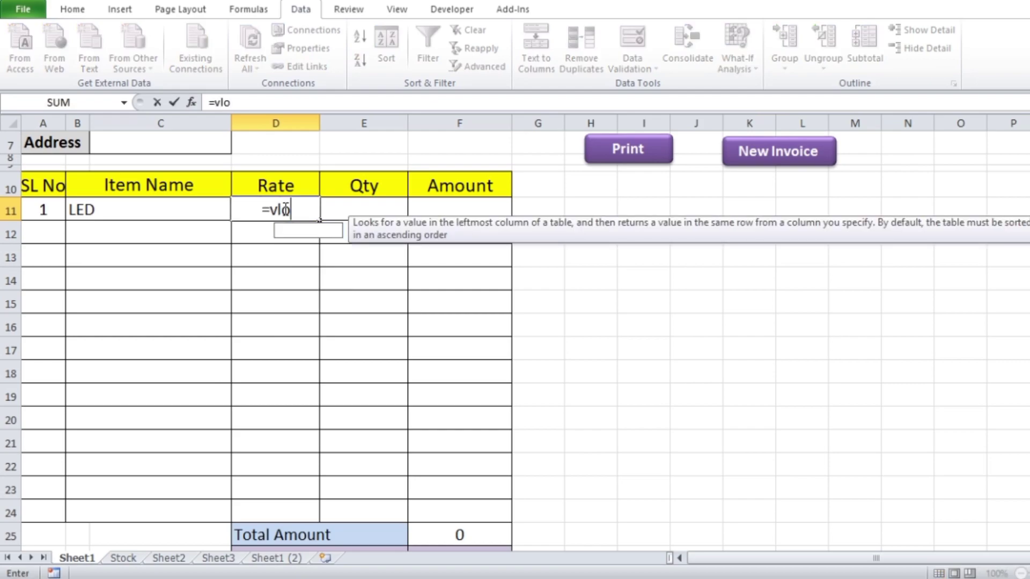
text(o)
double_click(307, 228)
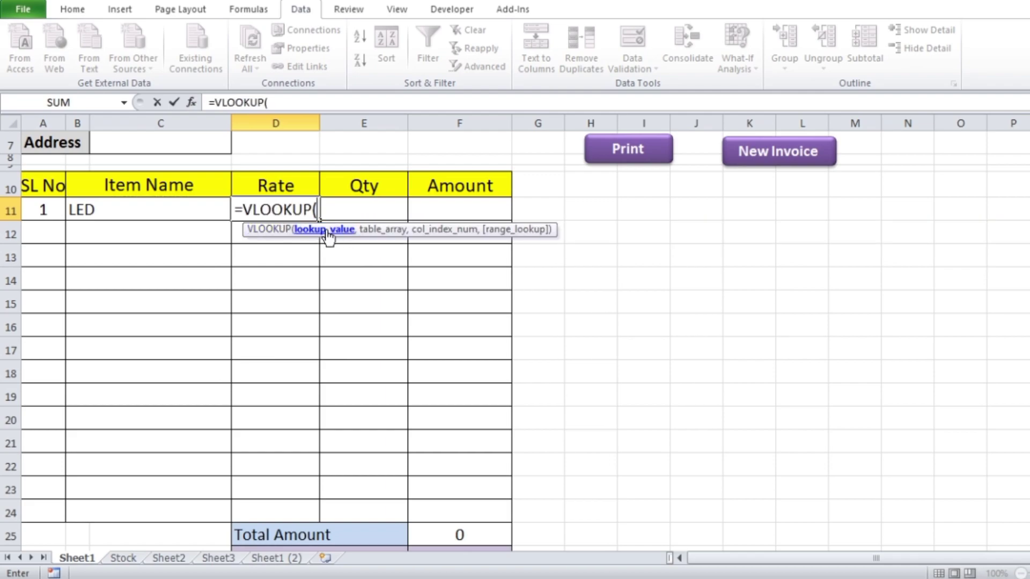
click(152, 208)
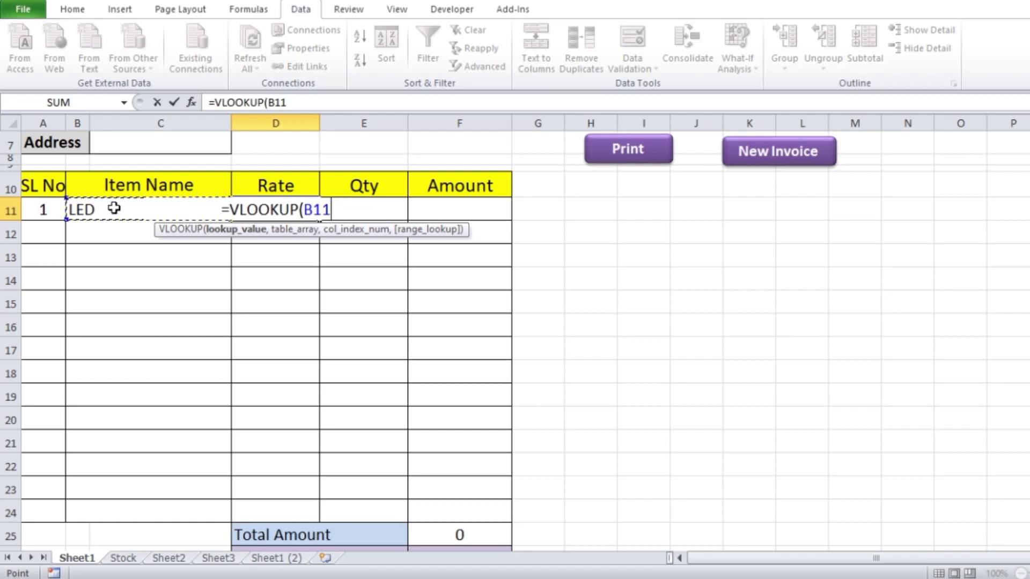
text(,)
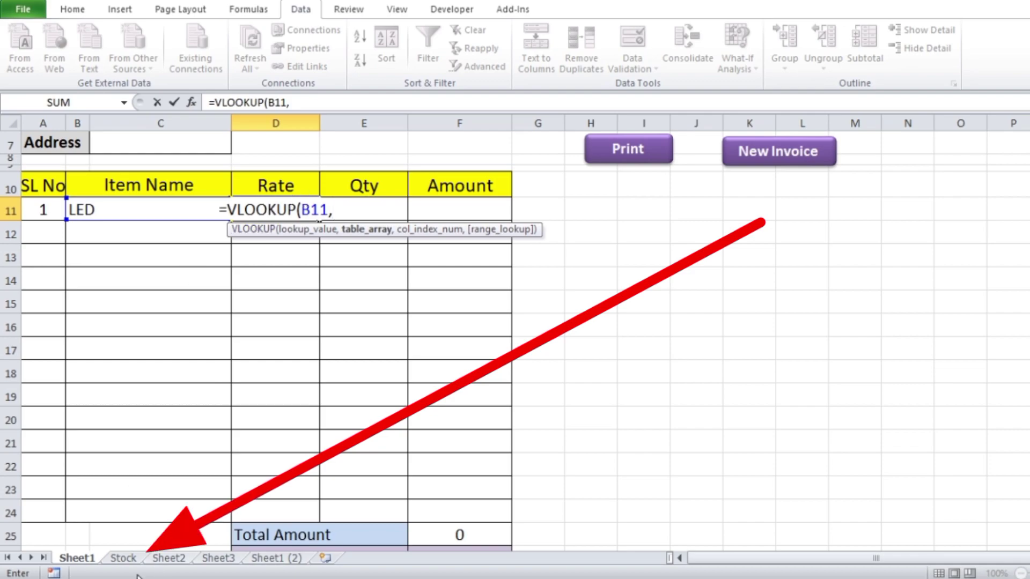
Step: Finish the lookup with Stock!$C$1:$E$17, column 2, exact match, so LED shows 25000
click(122, 559)
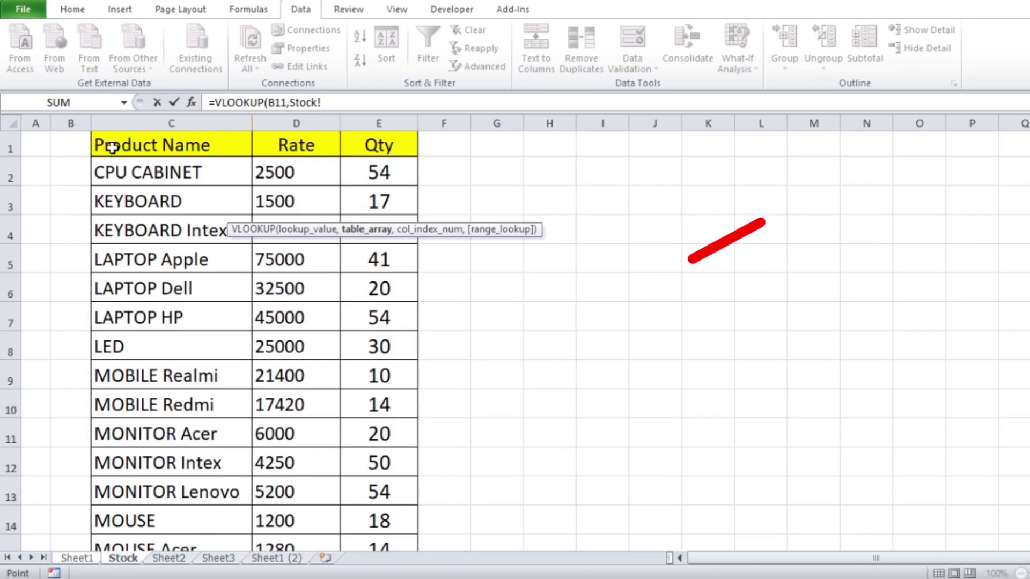
mouse_move(109, 145)
mouse_down()
mouse_move(307, 152)
mouse_move(416, 507)
mouse_up()
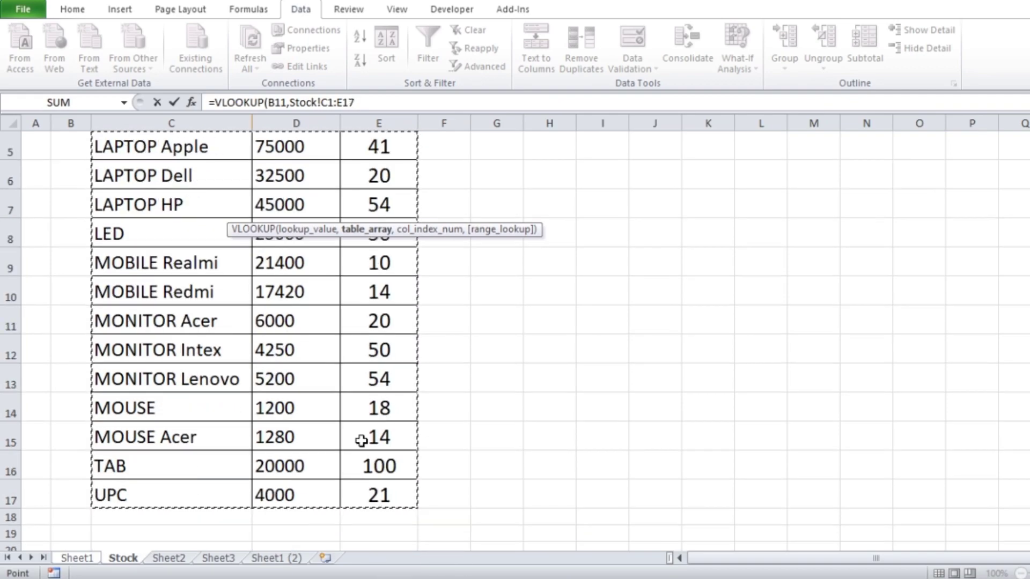
scroll(361, 436, up, 2)
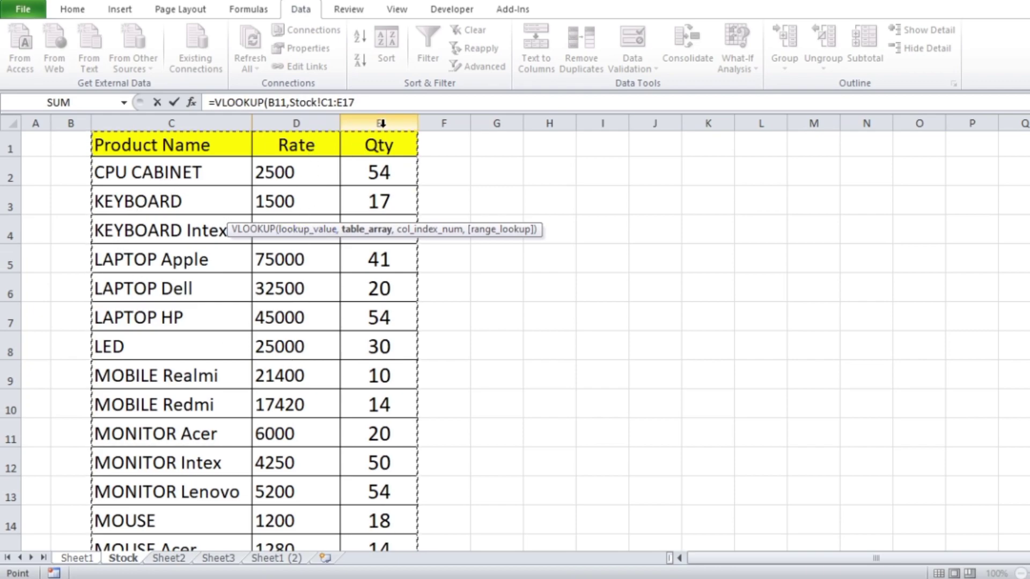
key(F4)
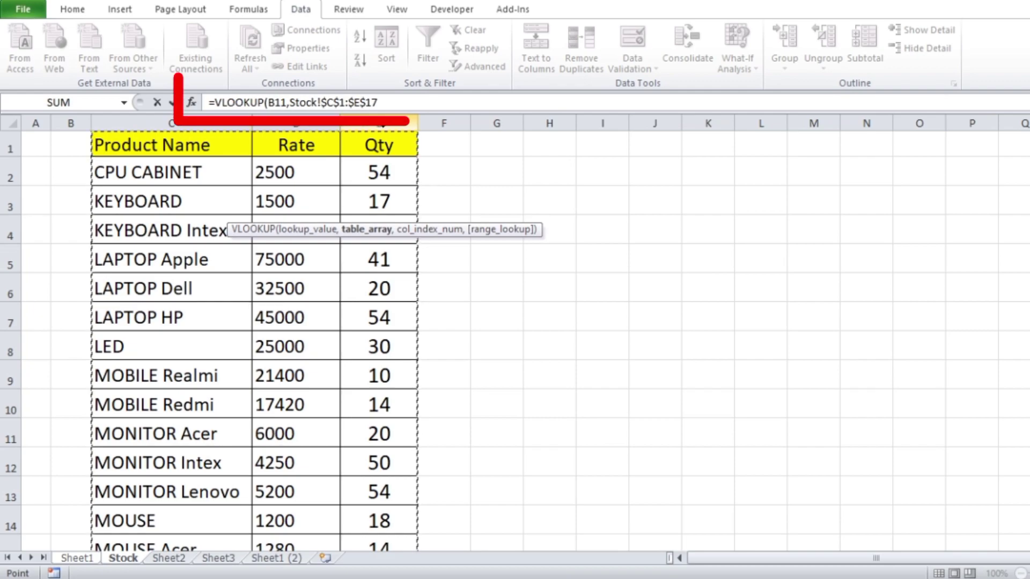
text(,)
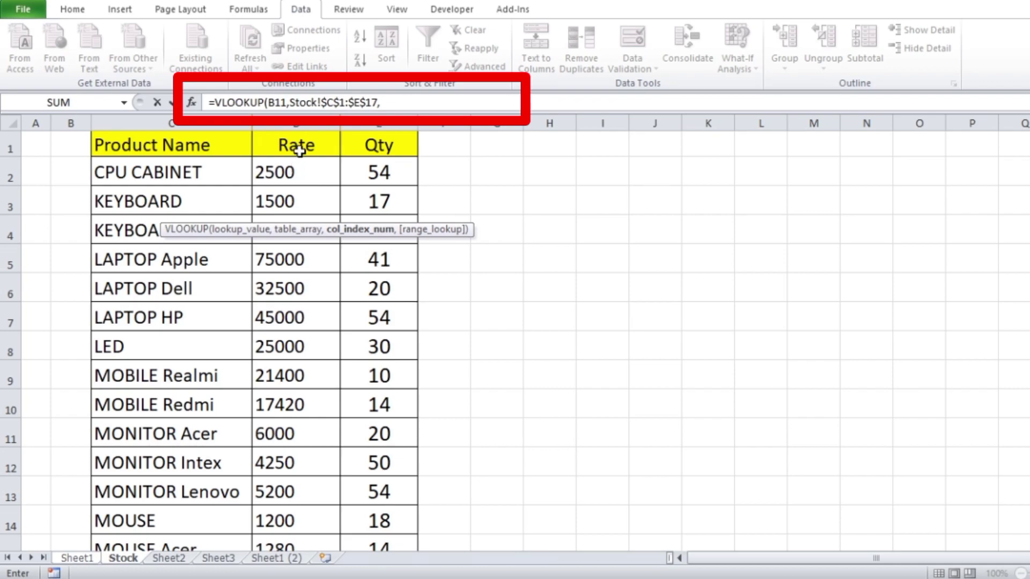
text(2)
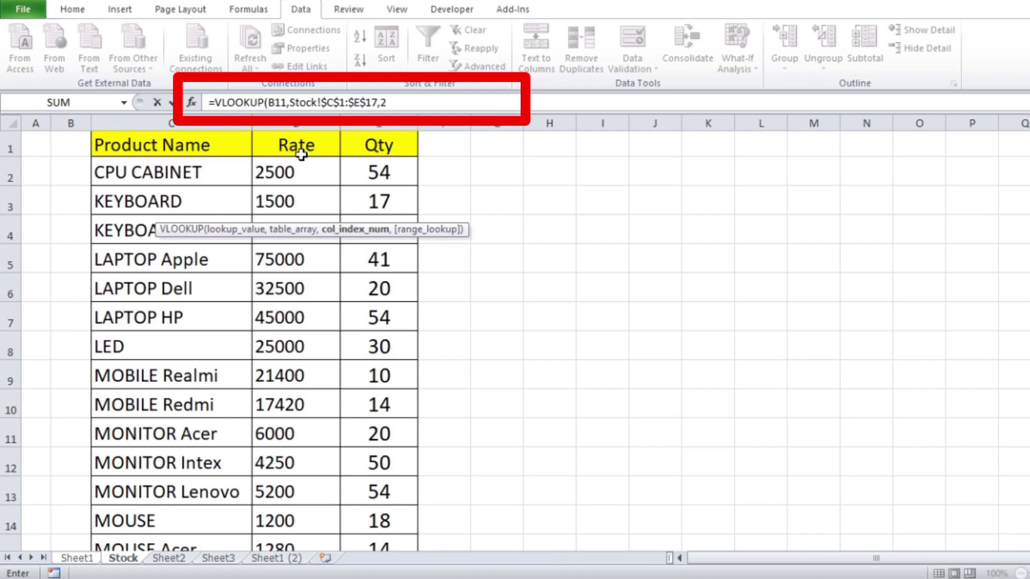
text(,)
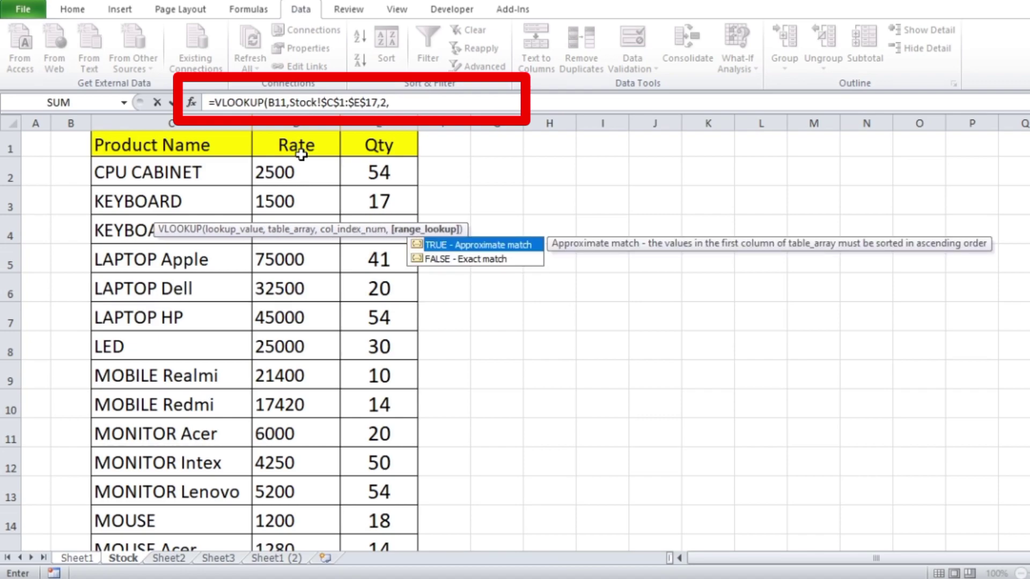
text(0)
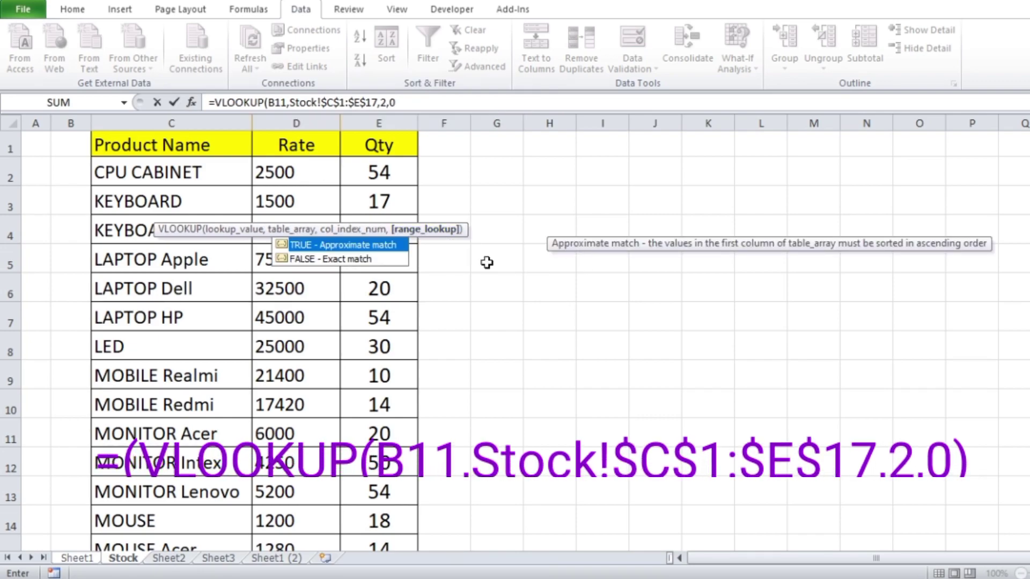
text())
key(Return)
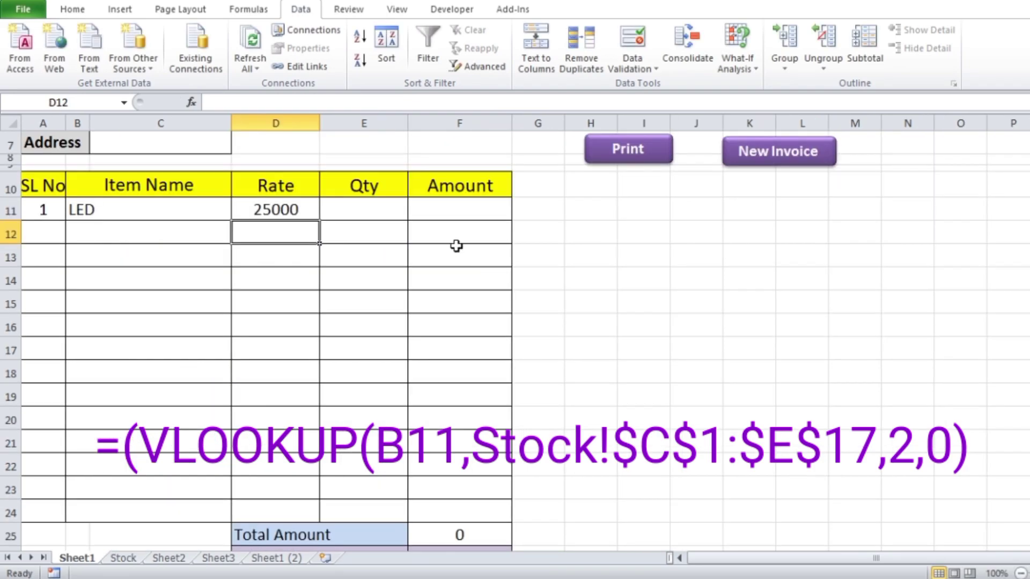
Step: Compare D11's looked-up rate against LED's rate in the Stock sheet table
click(273, 209)
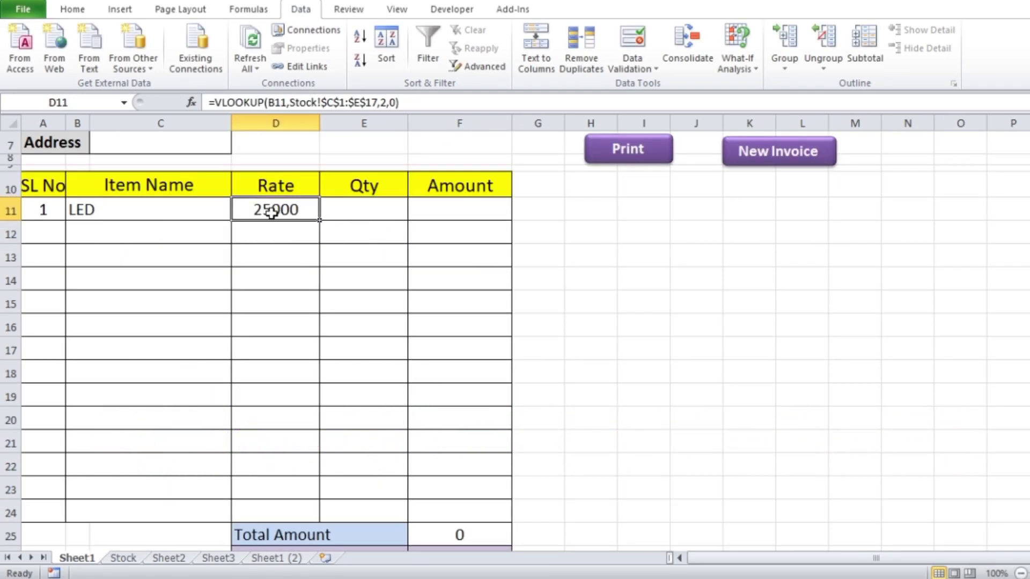
click(123, 559)
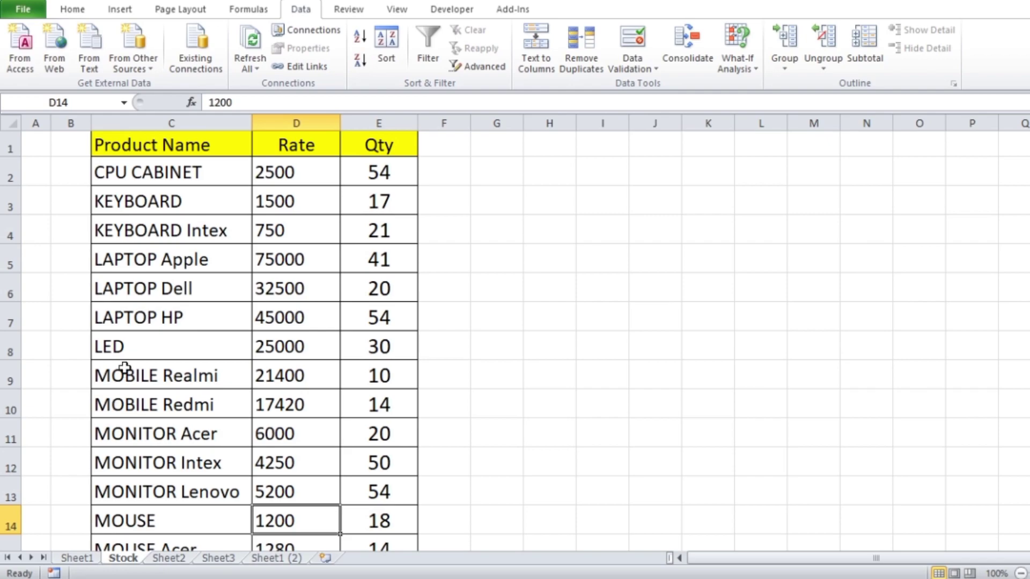
click(273, 346)
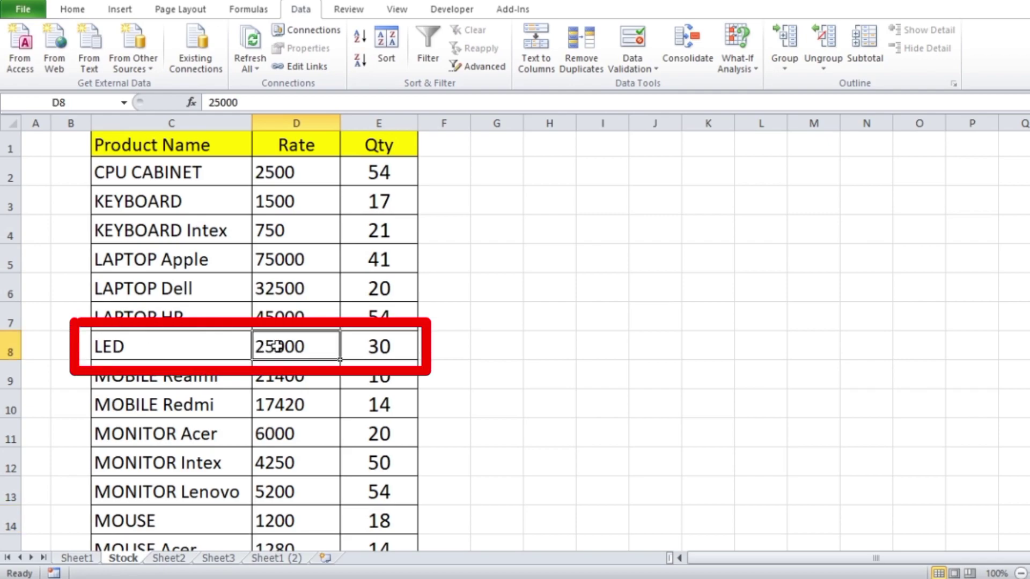
click(77, 558)
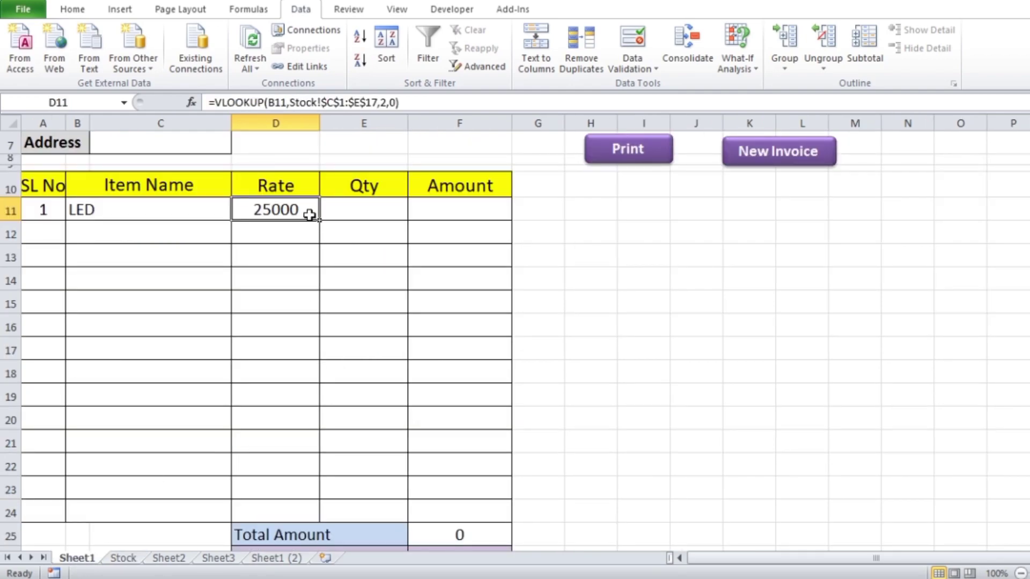
Step: Change the first item in B11 to MOBILE Realmi and verify its 21400 rate on Stock
click(210, 213)
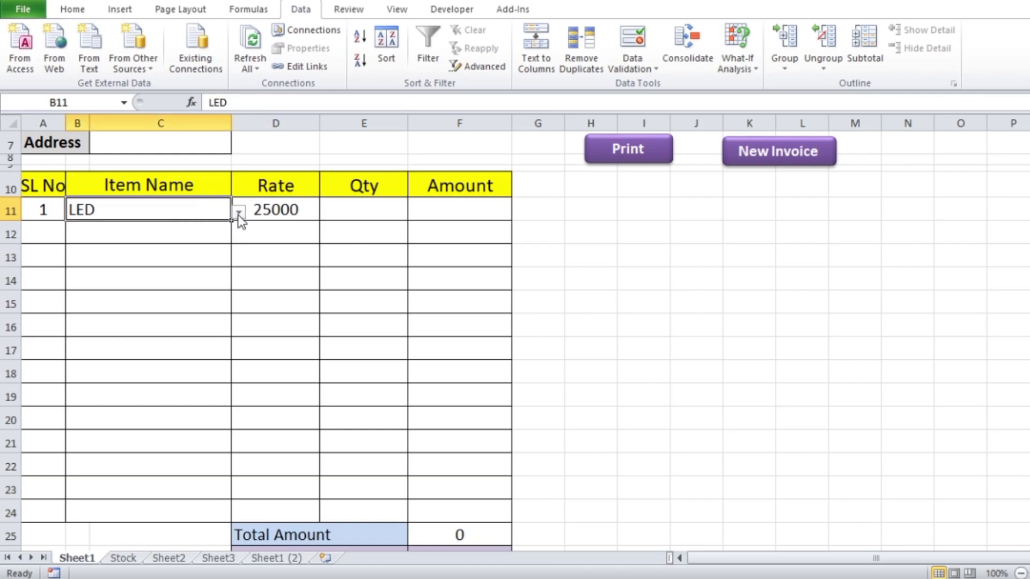
click(238, 215)
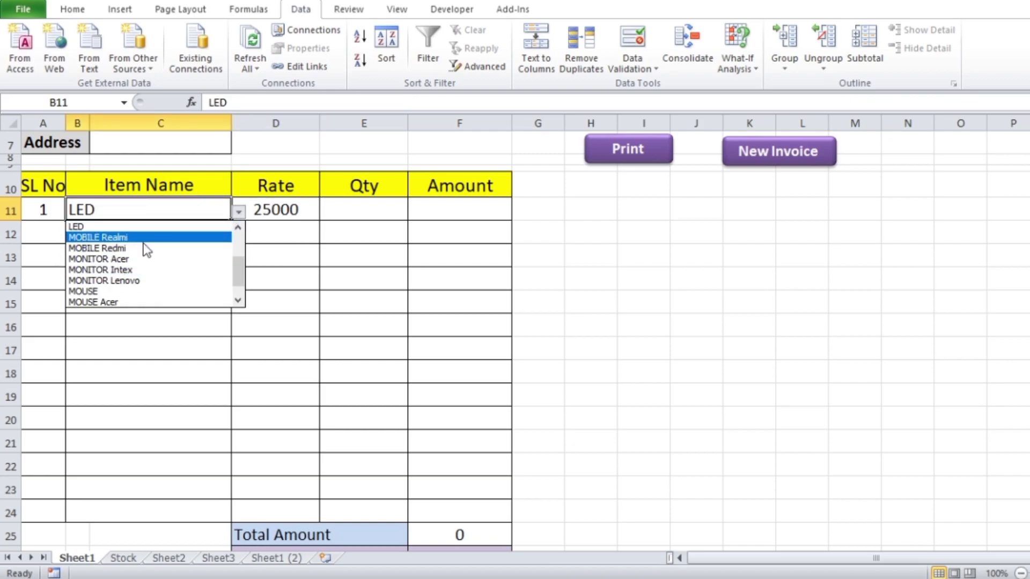
click(108, 237)
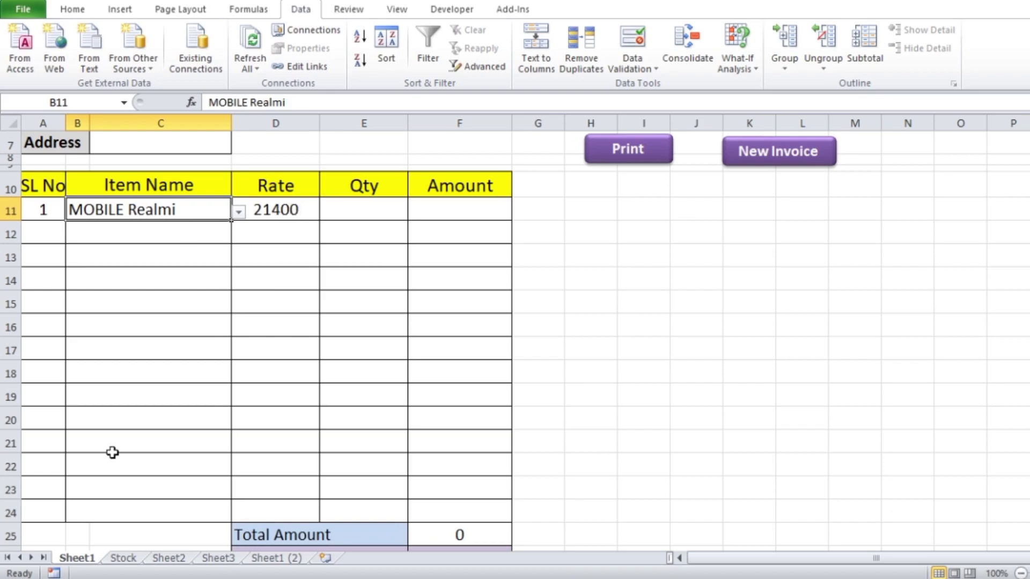
click(125, 558)
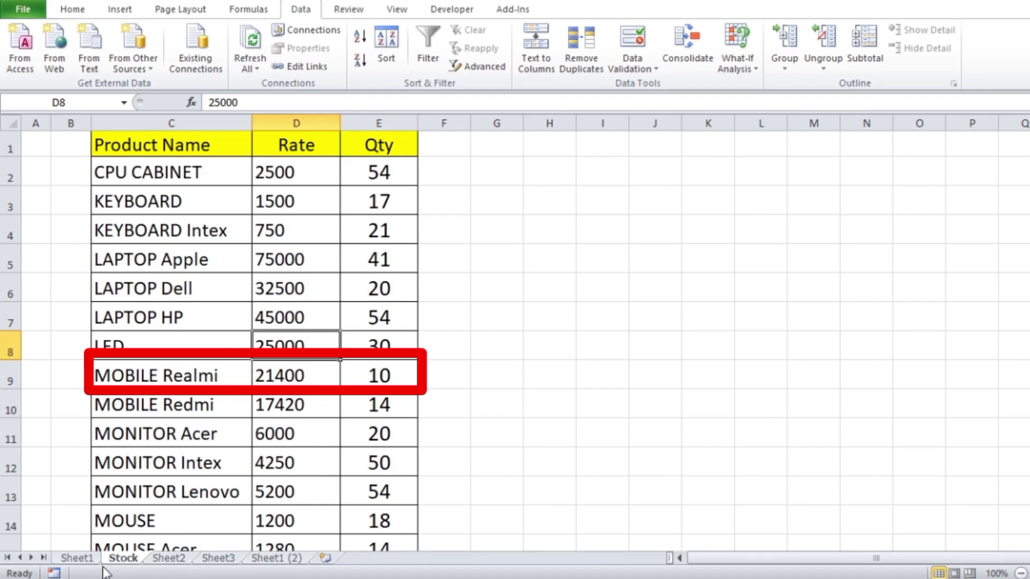
click(79, 558)
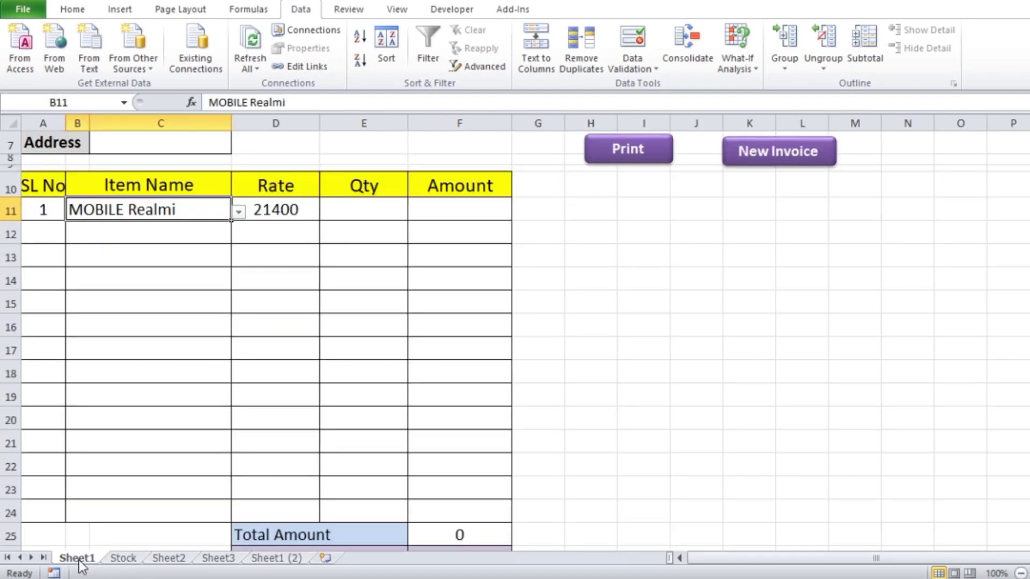
click(366, 211)
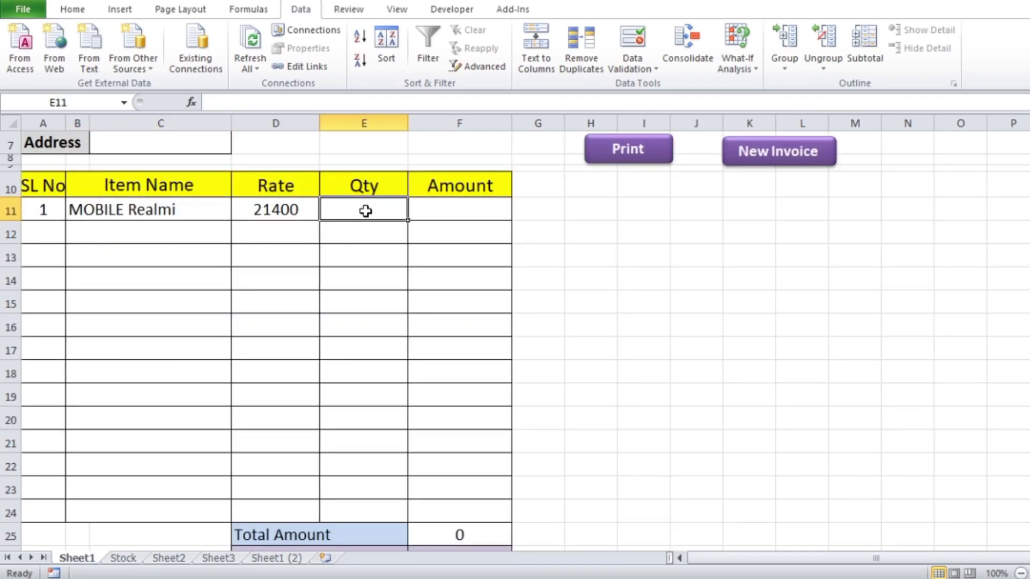
Step: Enter quantity 1 in E11 and the amount formula =D11*E11 in F11, giving 21400
text(1)
key(Tab)
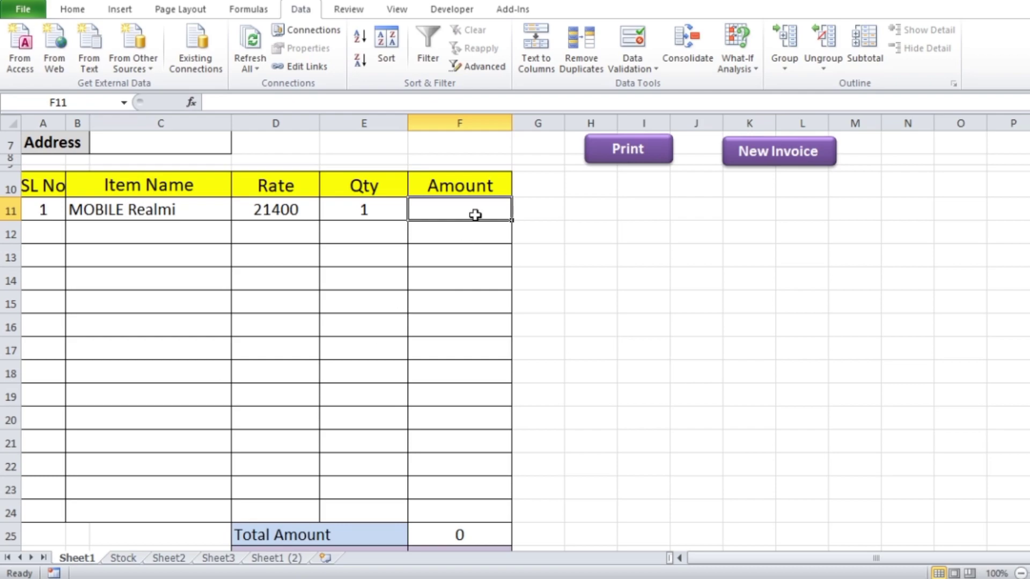
text(=)
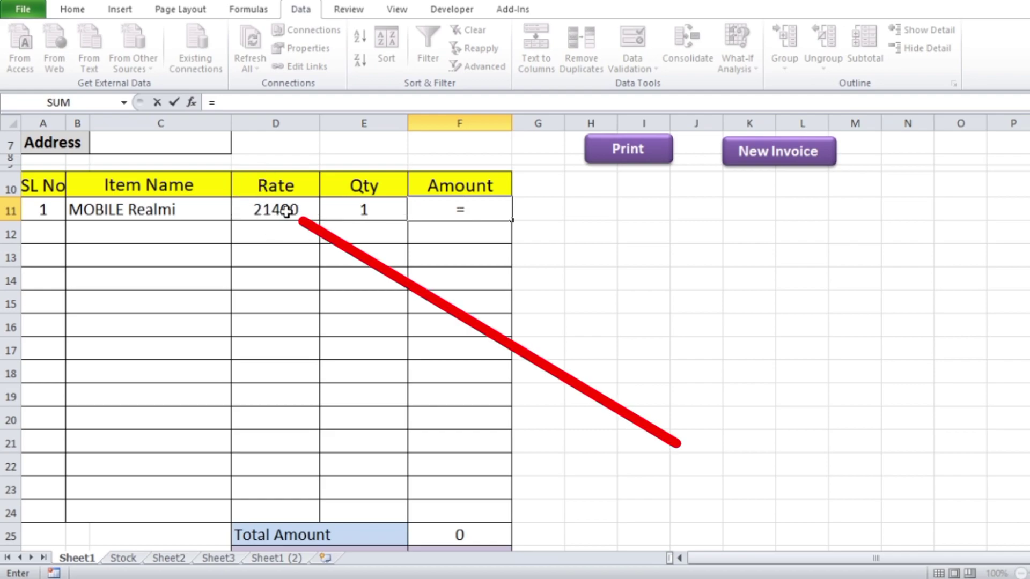
click(286, 211)
text(*)
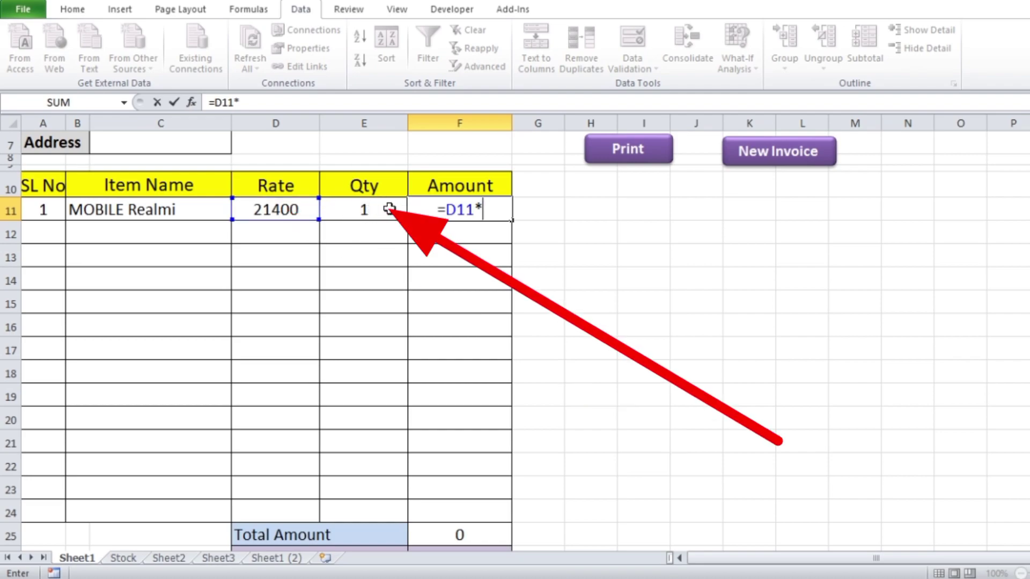
click(358, 212)
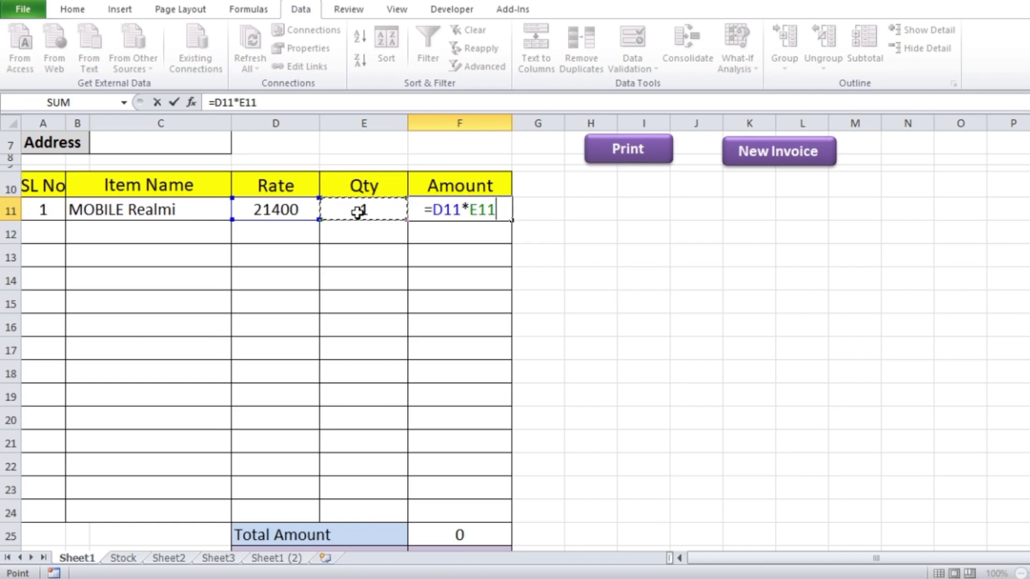
key(Return)
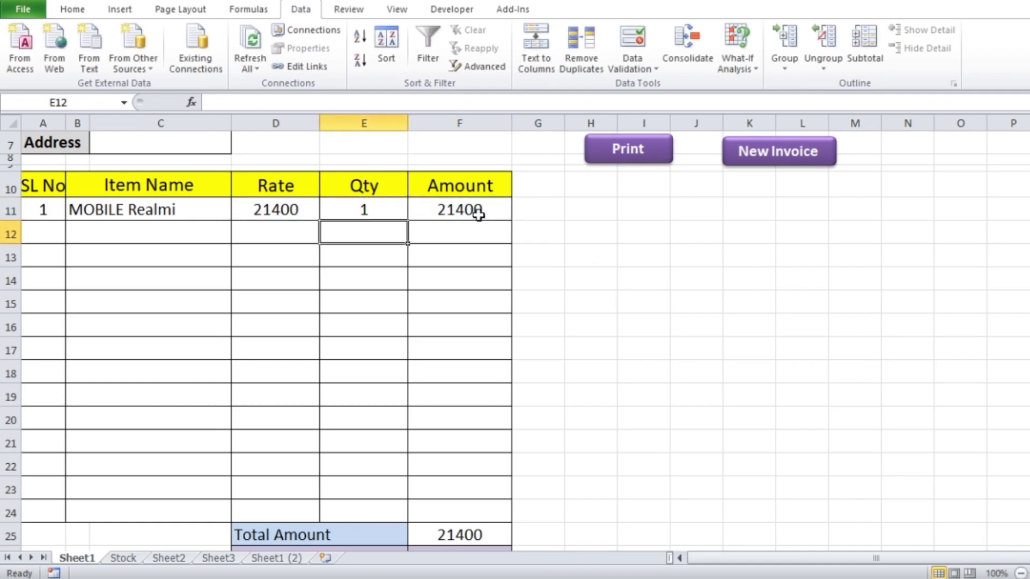
click(476, 210)
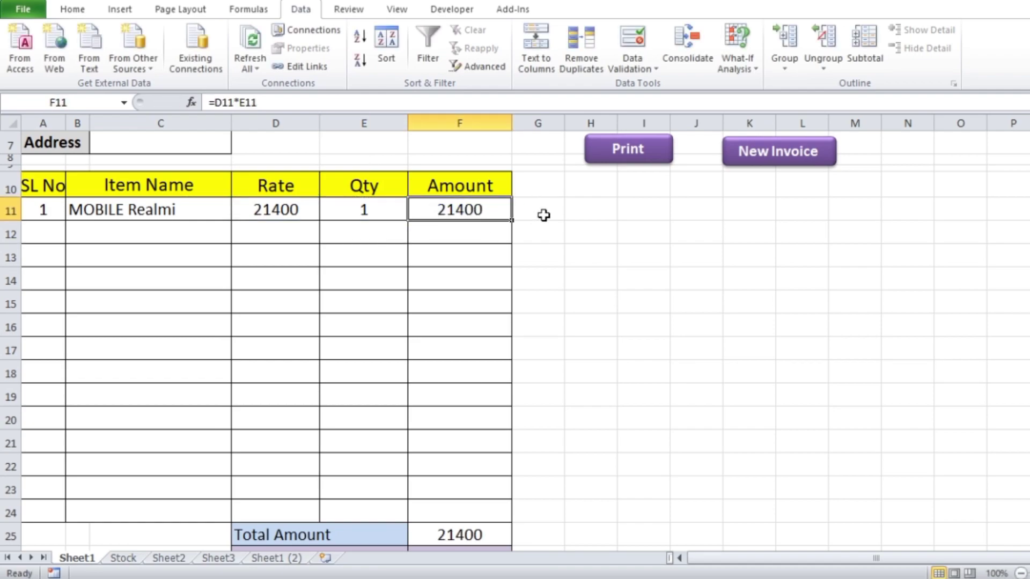
scroll(544, 215, down, 1)
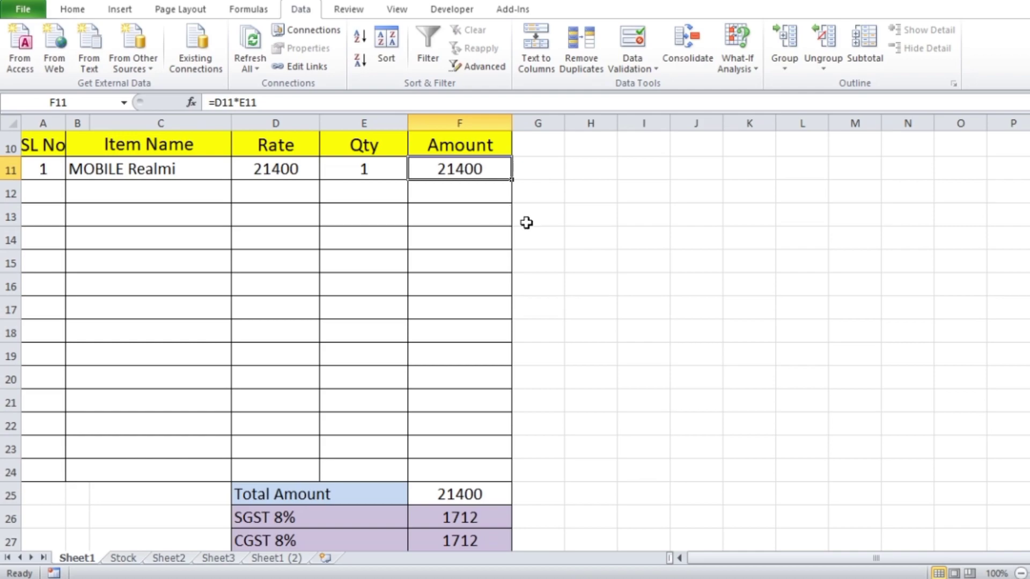
Step: Fill the D11 rate lookup down through D24
click(290, 169)
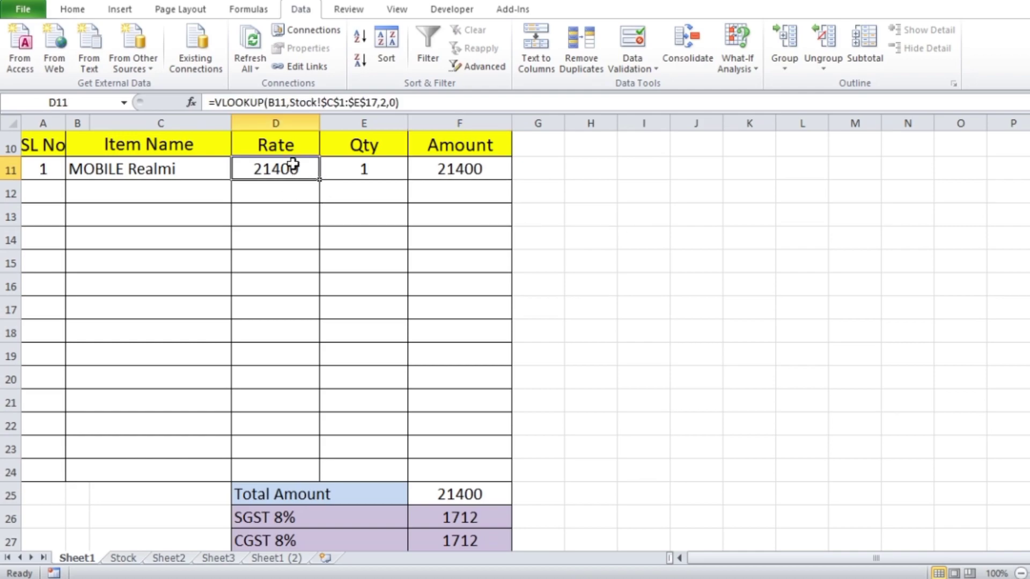
drag(320, 182, 322, 475)
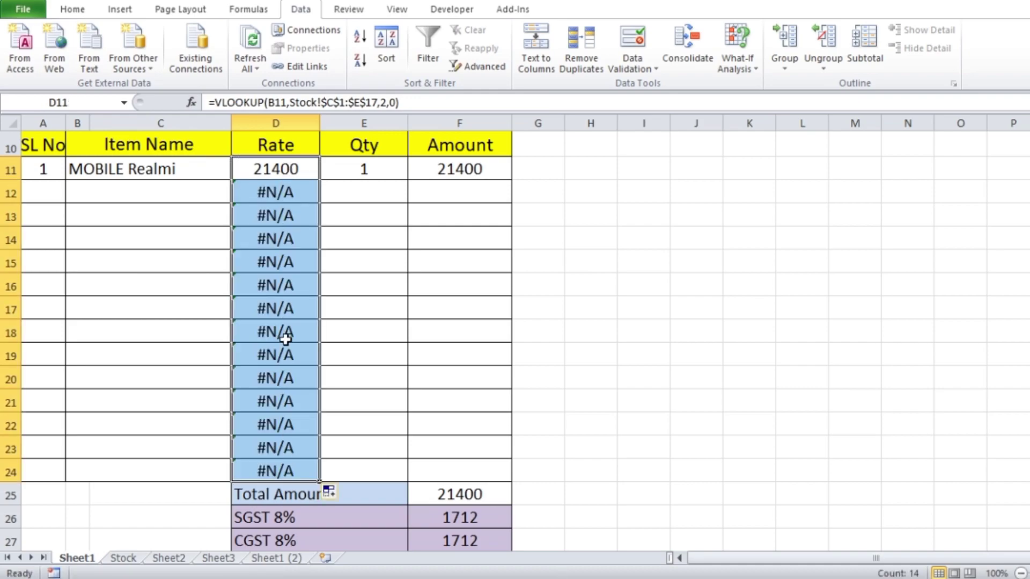
click(472, 170)
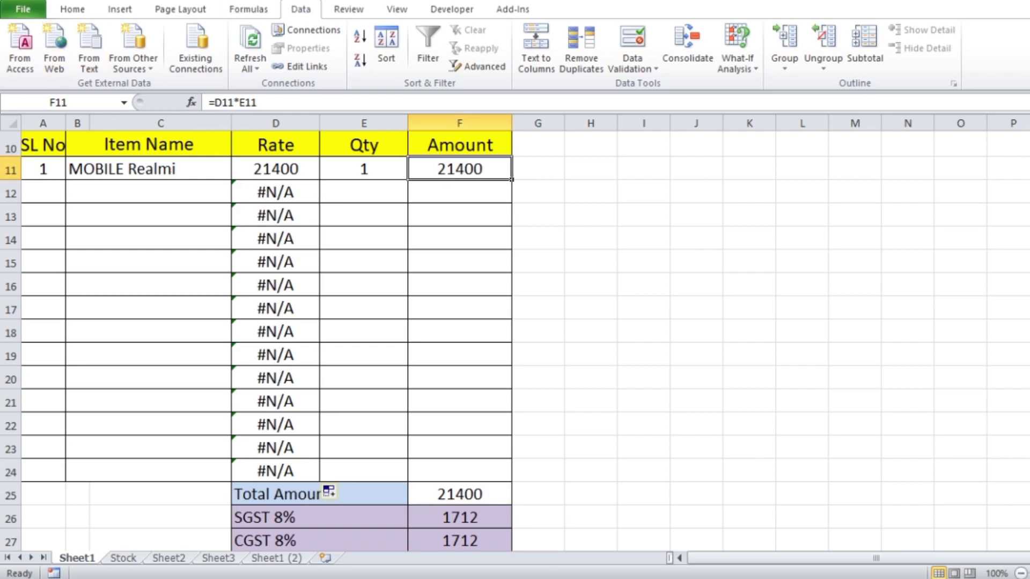
Step: Choose KEYBOARD as the row 12 item, getting rate 1500, and refill the lookup to D24
click(149, 191)
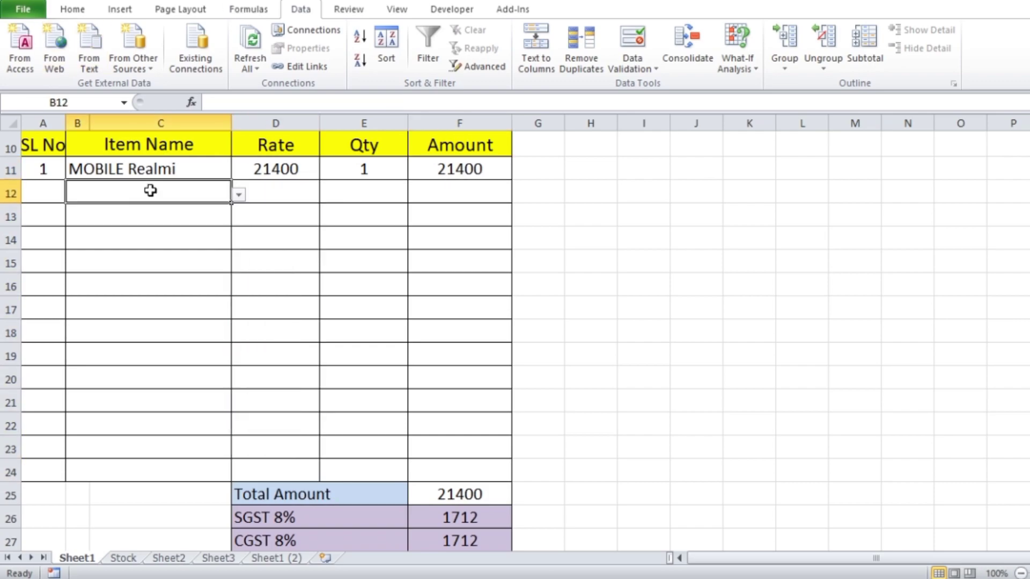
click(240, 196)
click(105, 219)
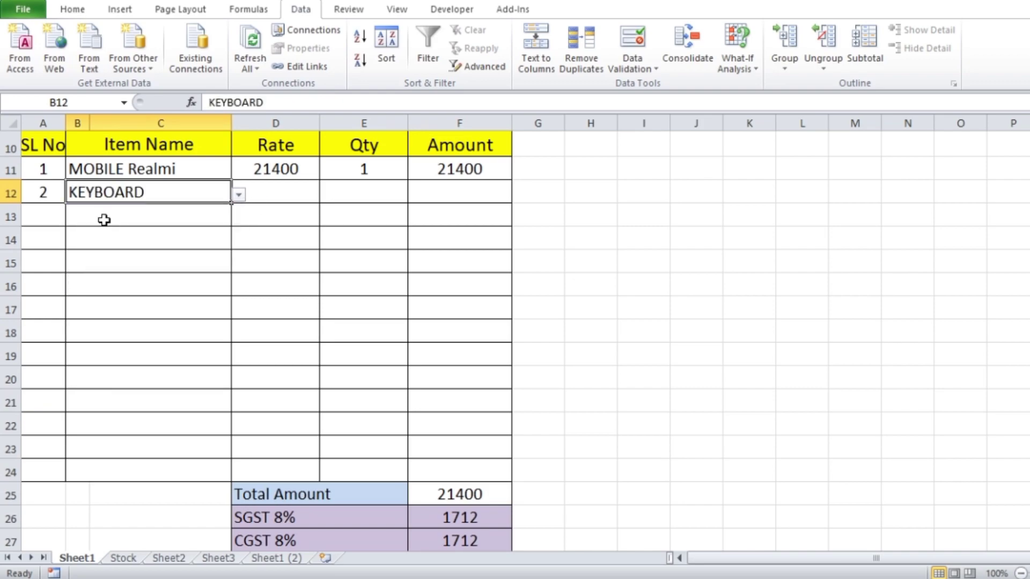
click(267, 189)
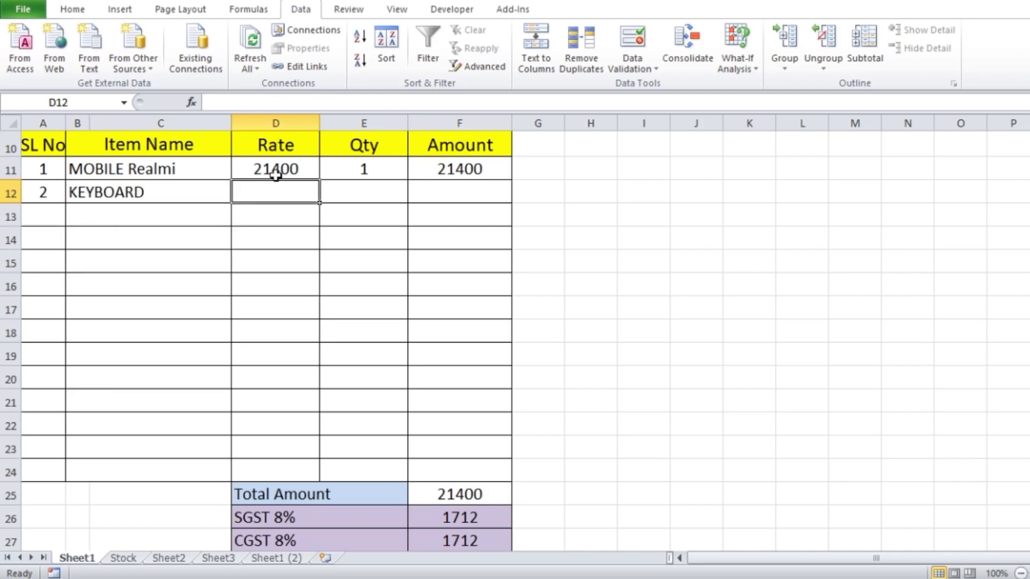
click(276, 170)
drag(321, 181, 287, 472)
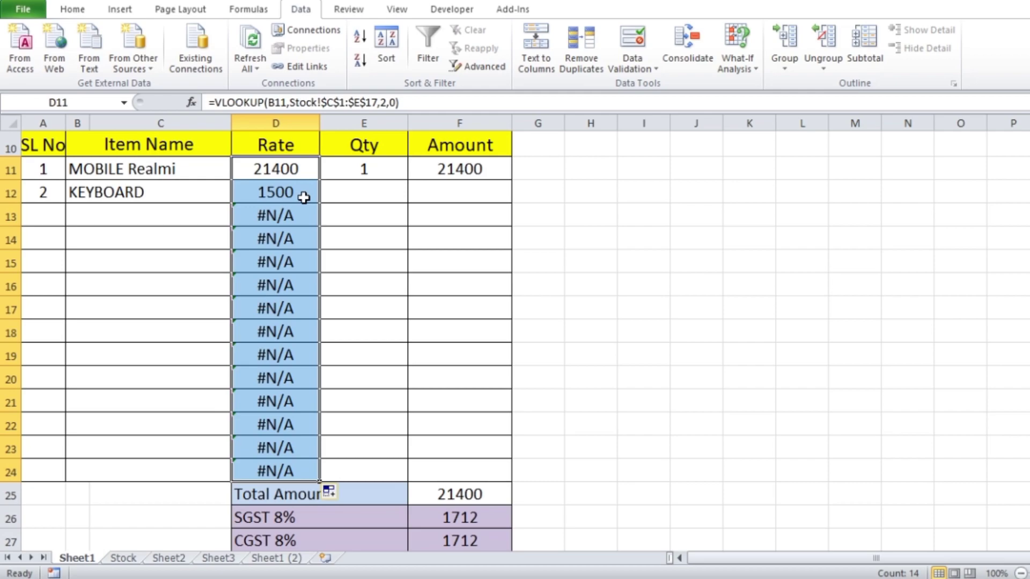
click(281, 223)
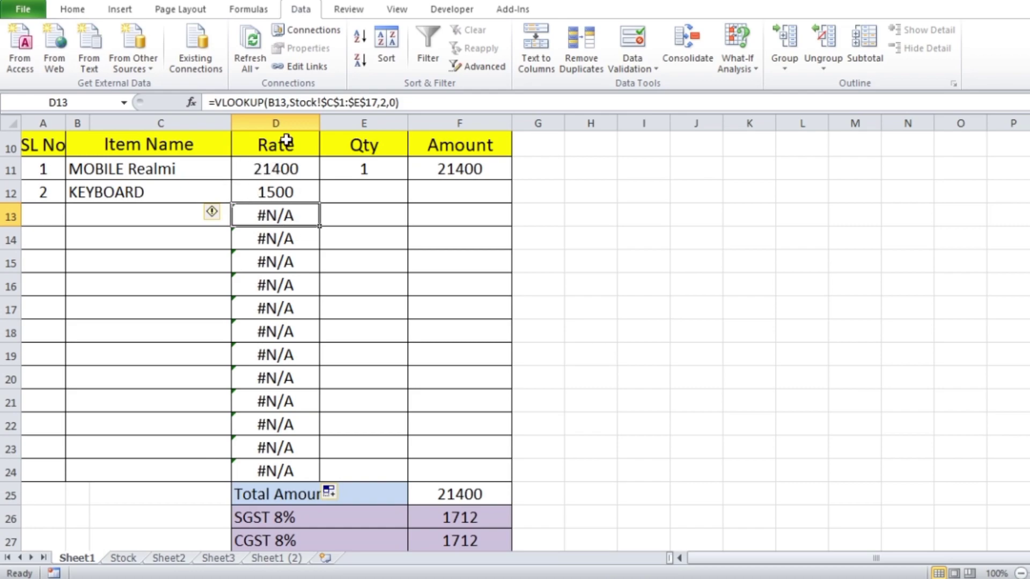
Step: Wrap D11's lookup as =IFERROR(VLOOKUP(...),"") so missing items show blank
double_click(275, 170)
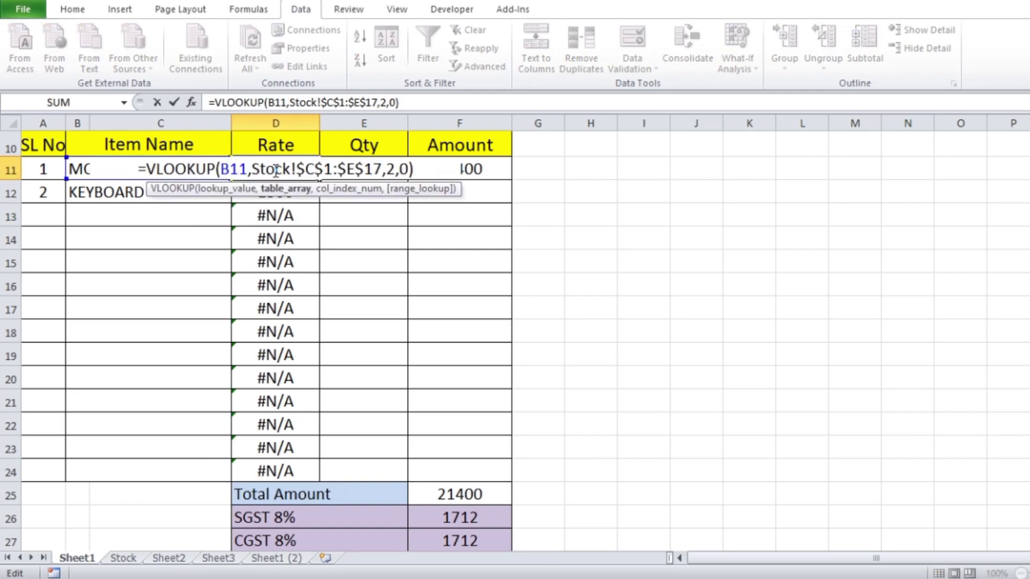
click(151, 170)
text(i)
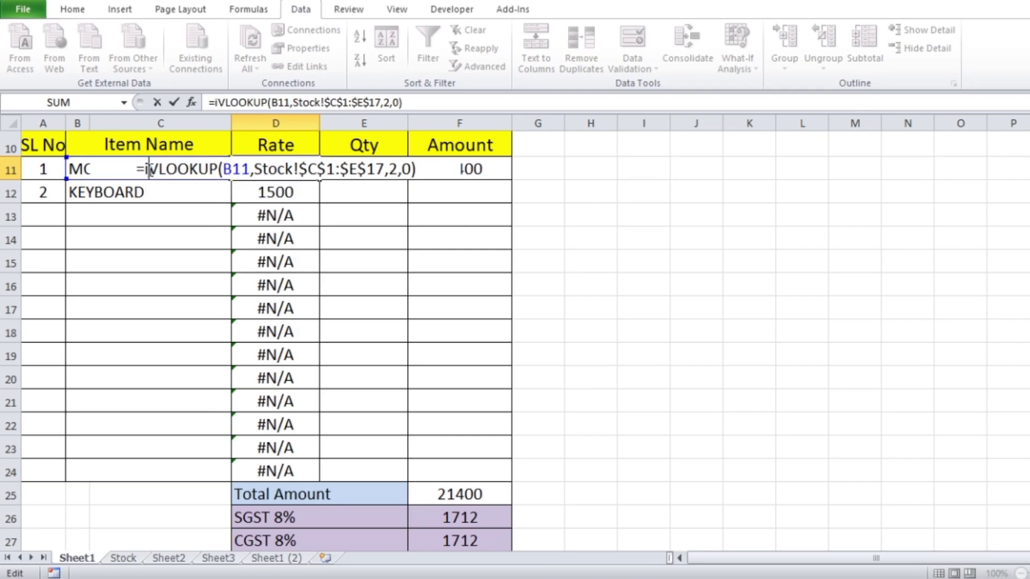
text(f)
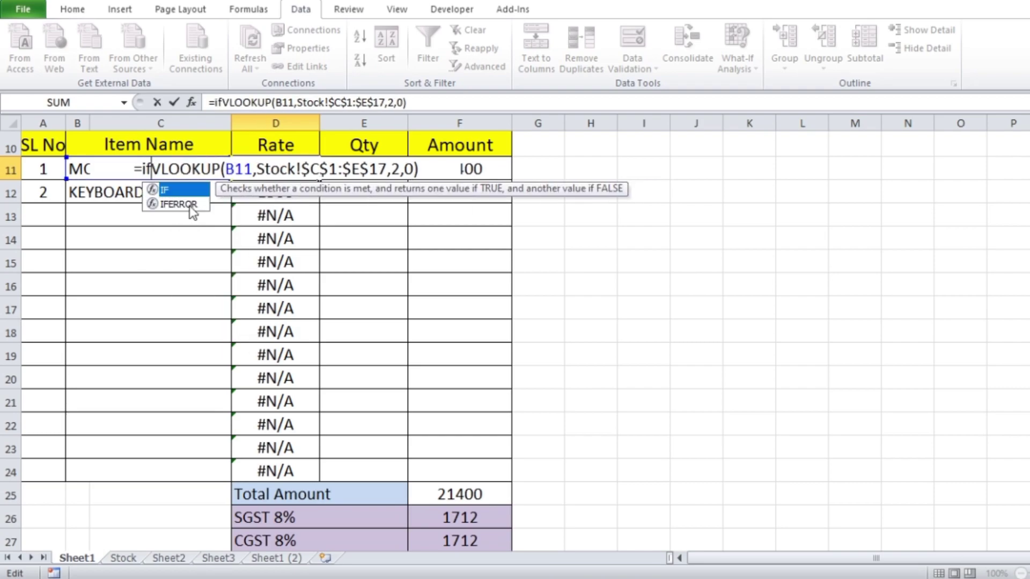
double_click(187, 203)
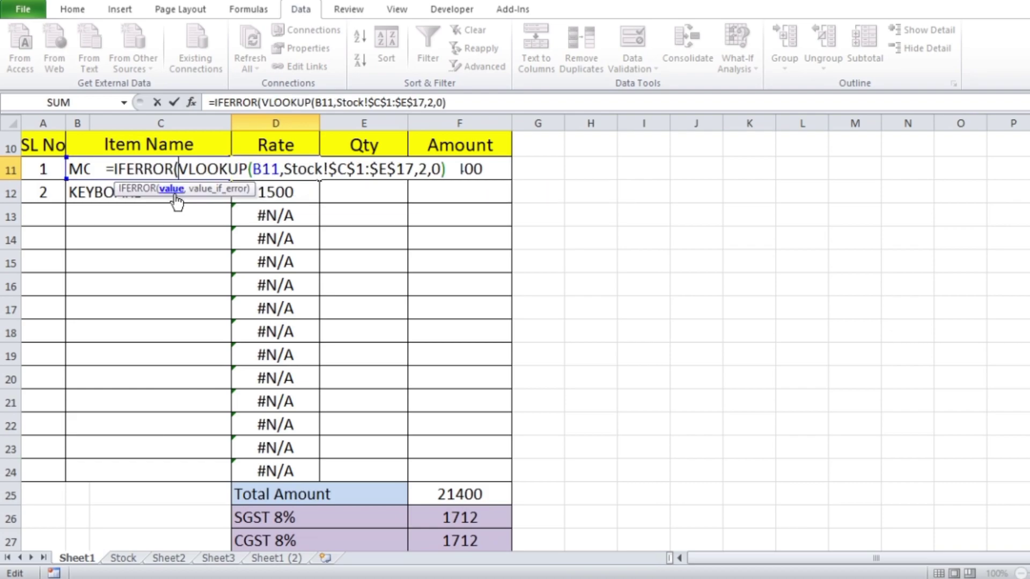
click(176, 190)
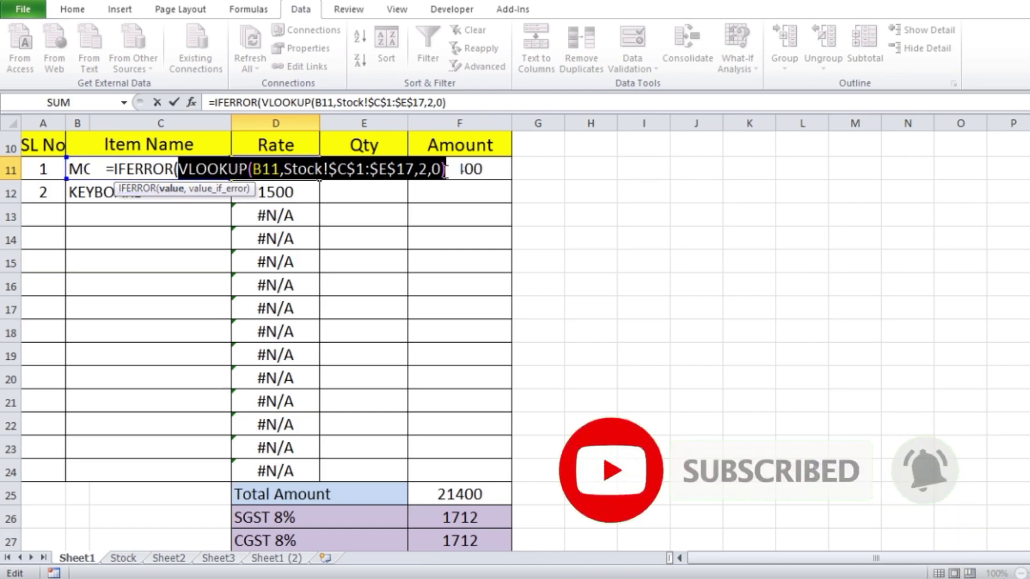
click(446, 170)
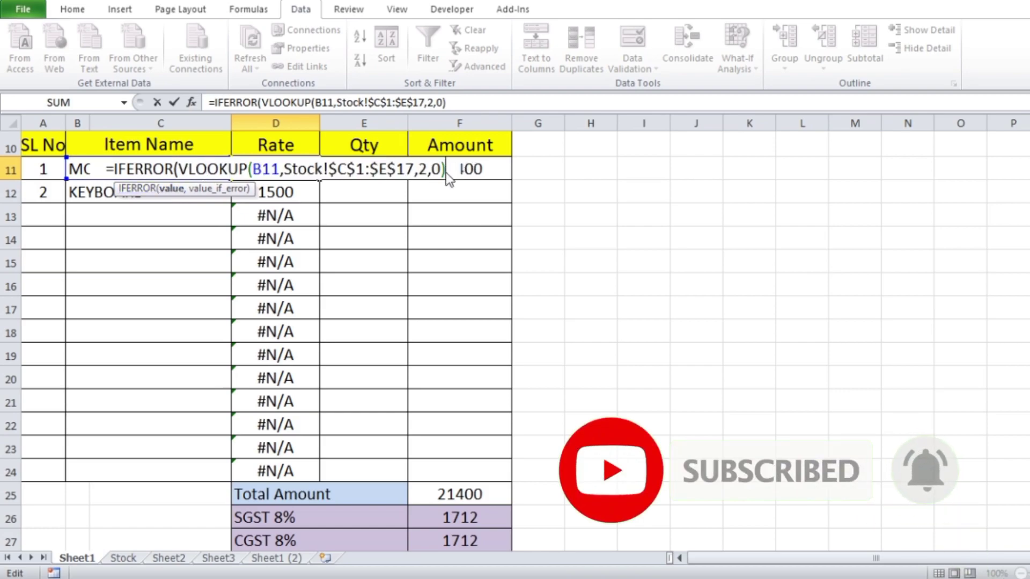
text(,)
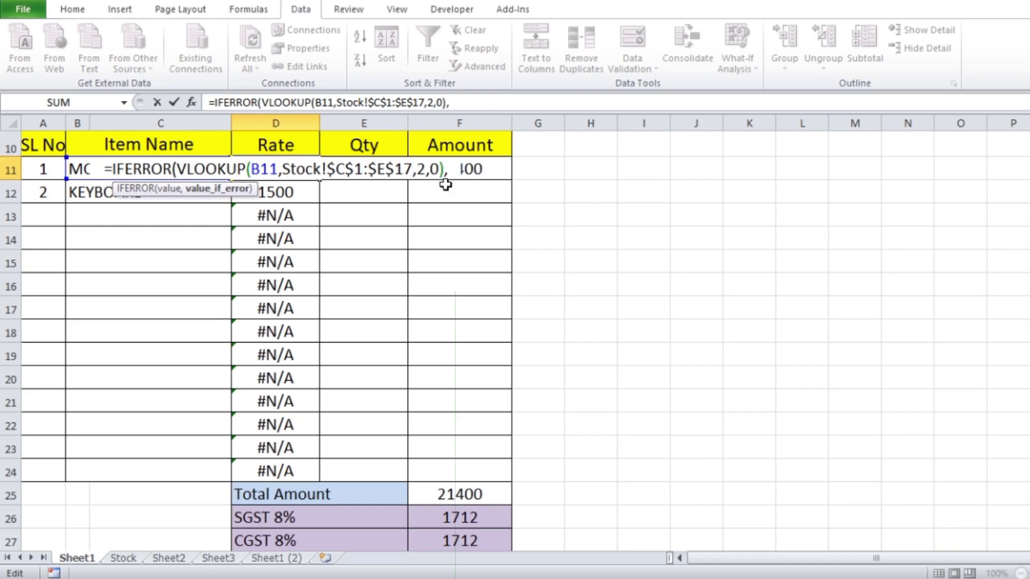
text("")
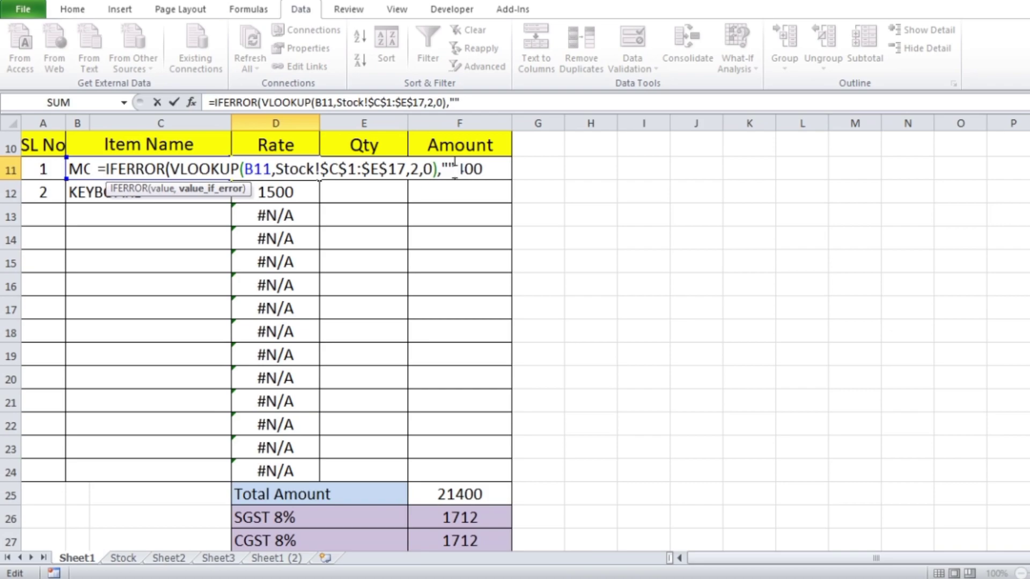
text())
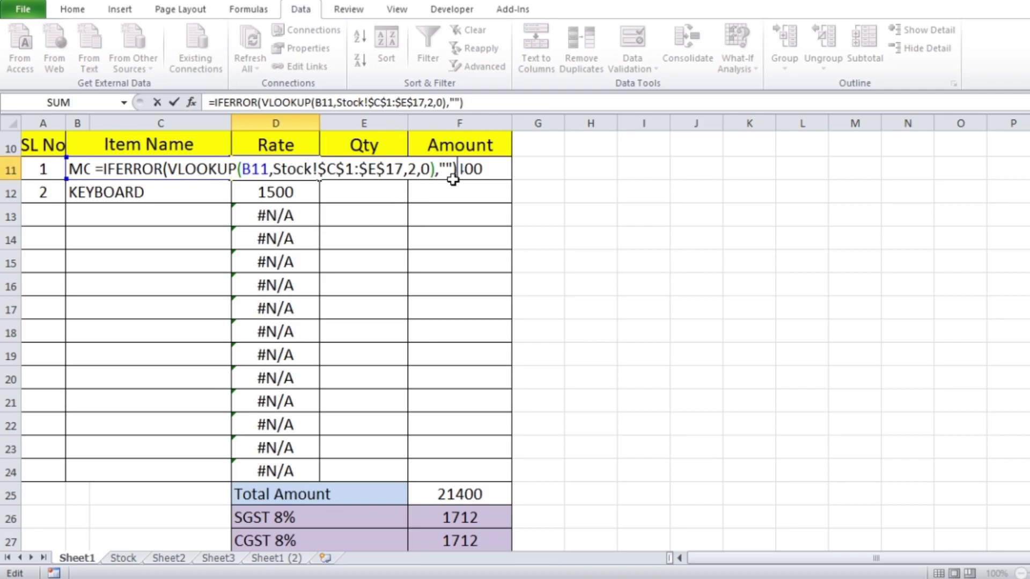
key(Return)
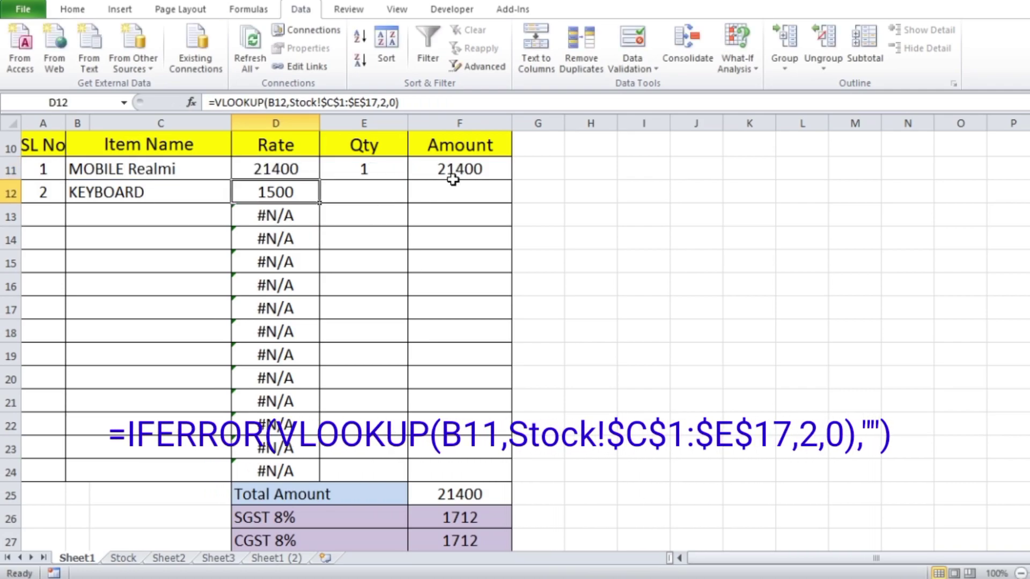
Step: Fill the IFERROR rate formula down from D11 to D24
click(302, 167)
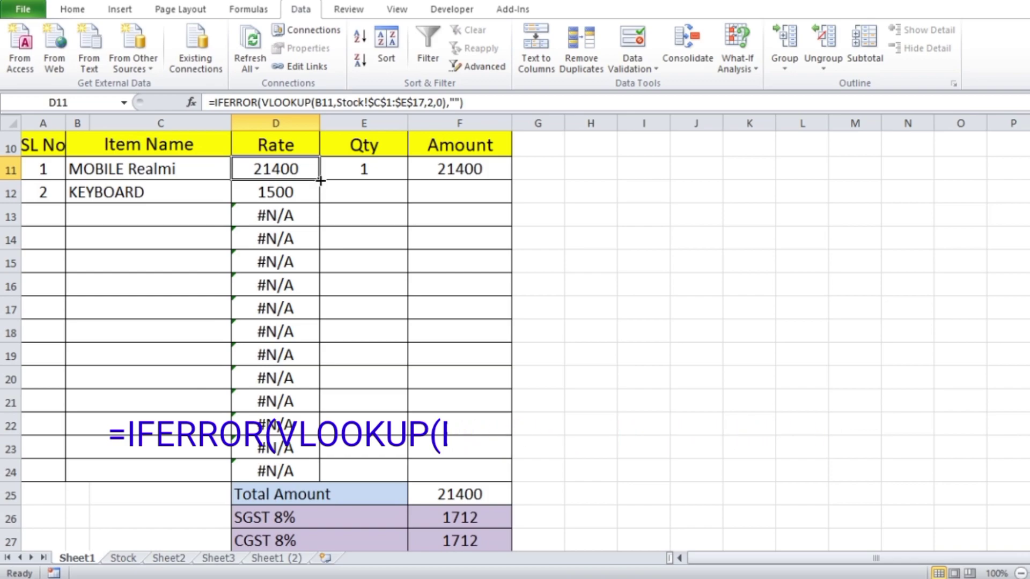
drag(319, 179, 294, 471)
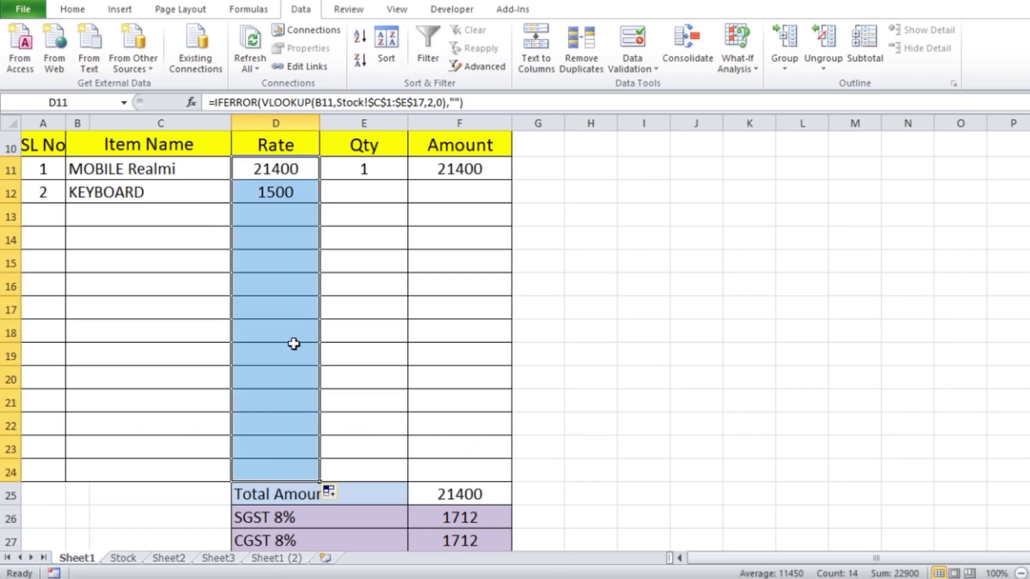
click(275, 212)
click(285, 299)
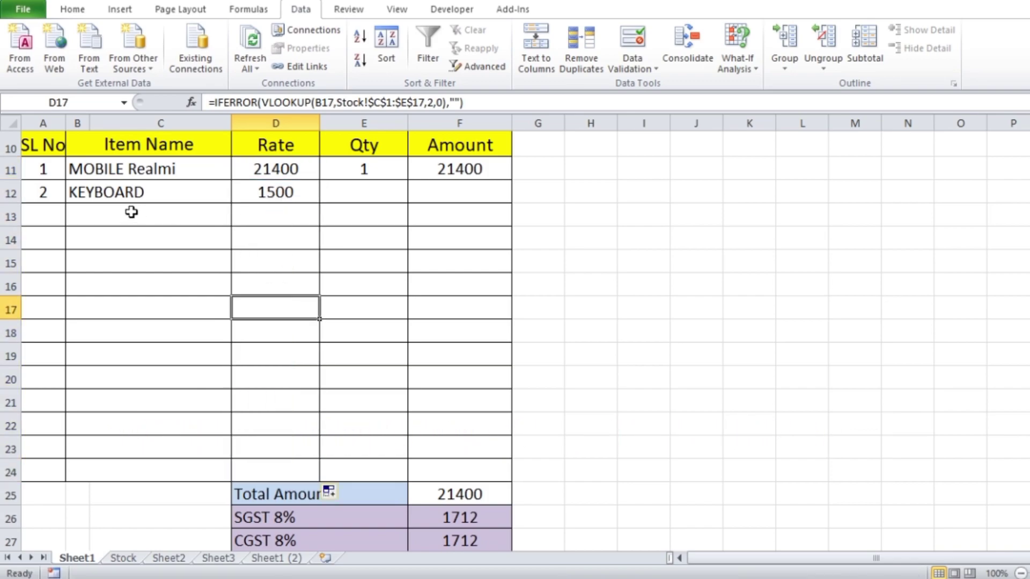
click(148, 215)
Step: Delete KEYBOARD from B12 and confirm row 12's rate is now blank
click(169, 192)
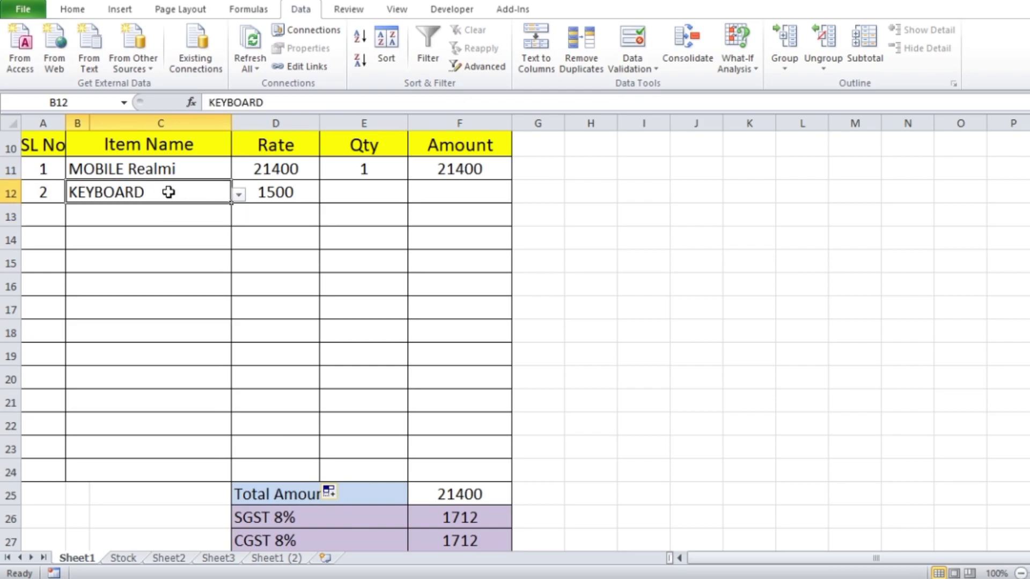
key(Delete)
click(435, 285)
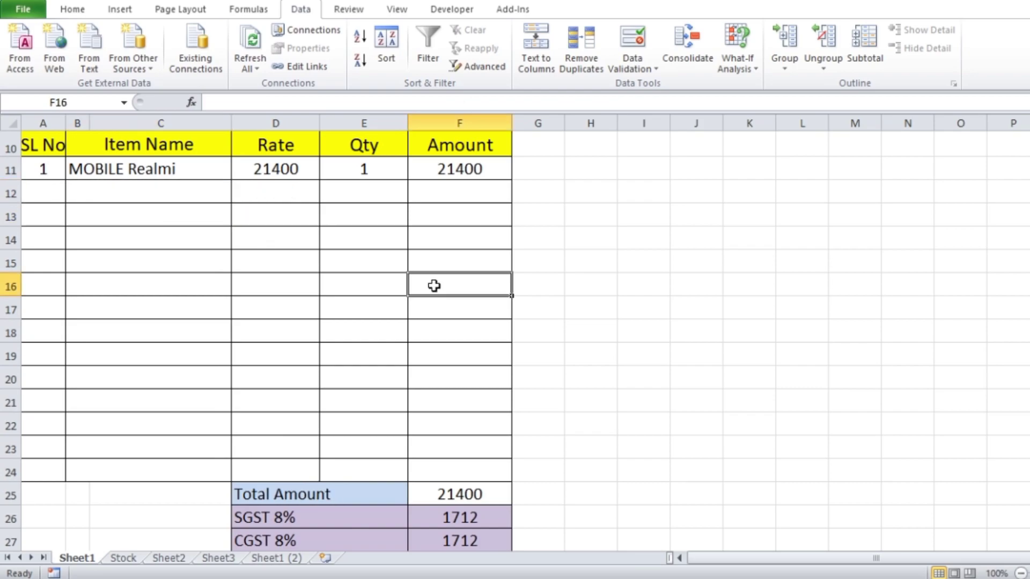
click(275, 192)
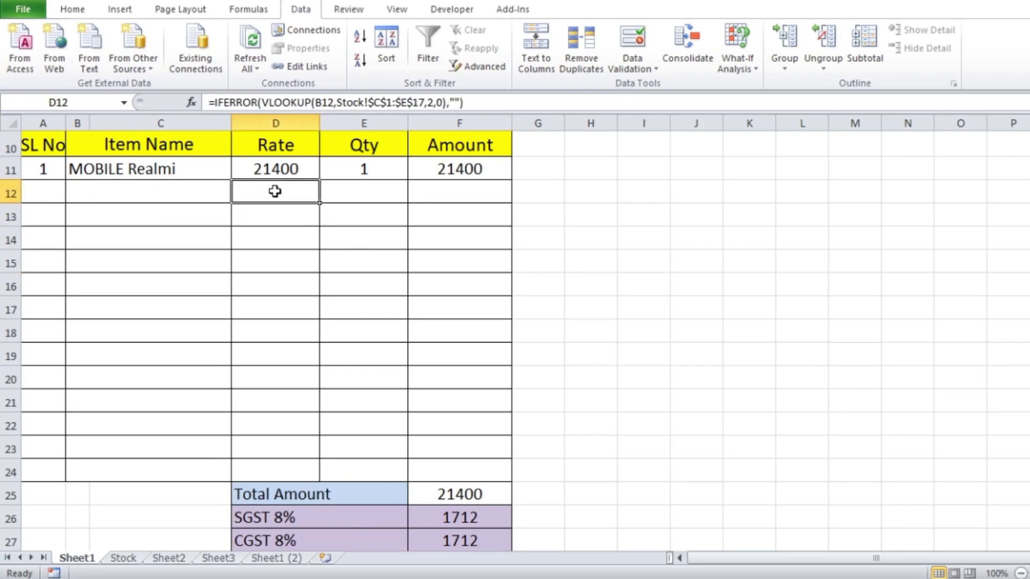
click(475, 169)
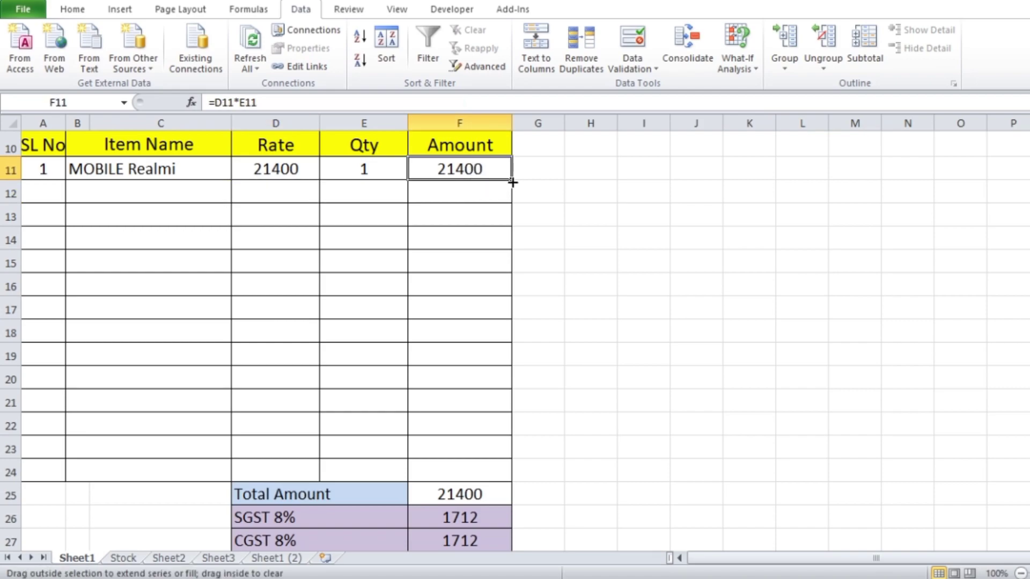
Step: Rewrite the Amount formula in F11 as =IFERROR(D11*E11,"")
drag(512, 180, 490, 474)
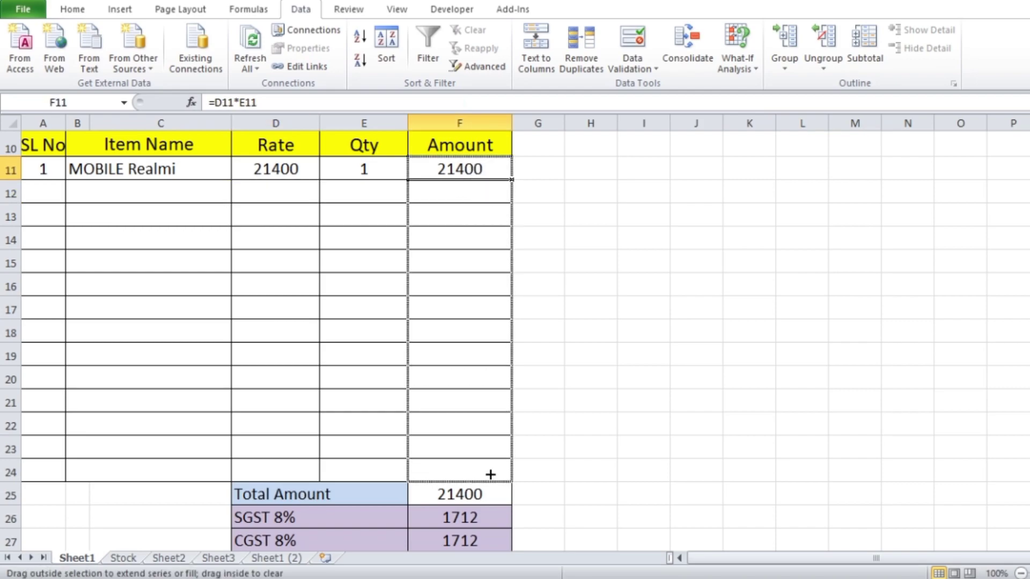
click(472, 196)
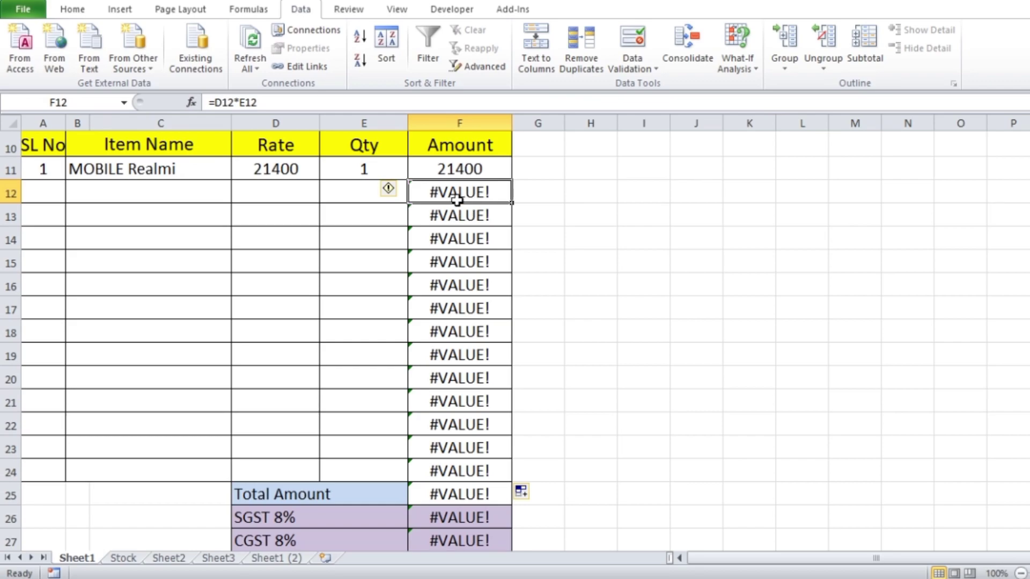
double_click(472, 169)
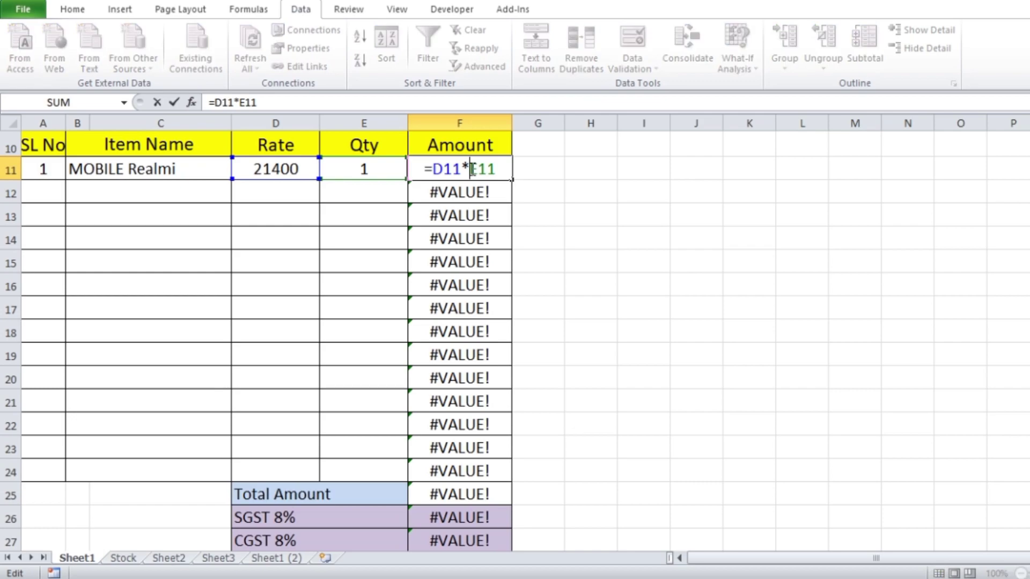
click(432, 169)
text(if)
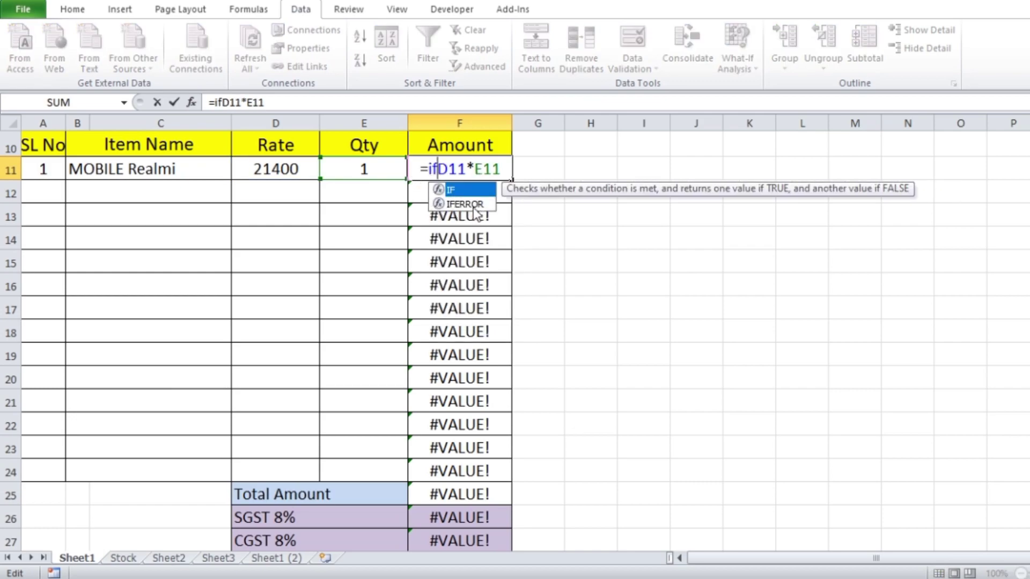
double_click(465, 204)
click(459, 189)
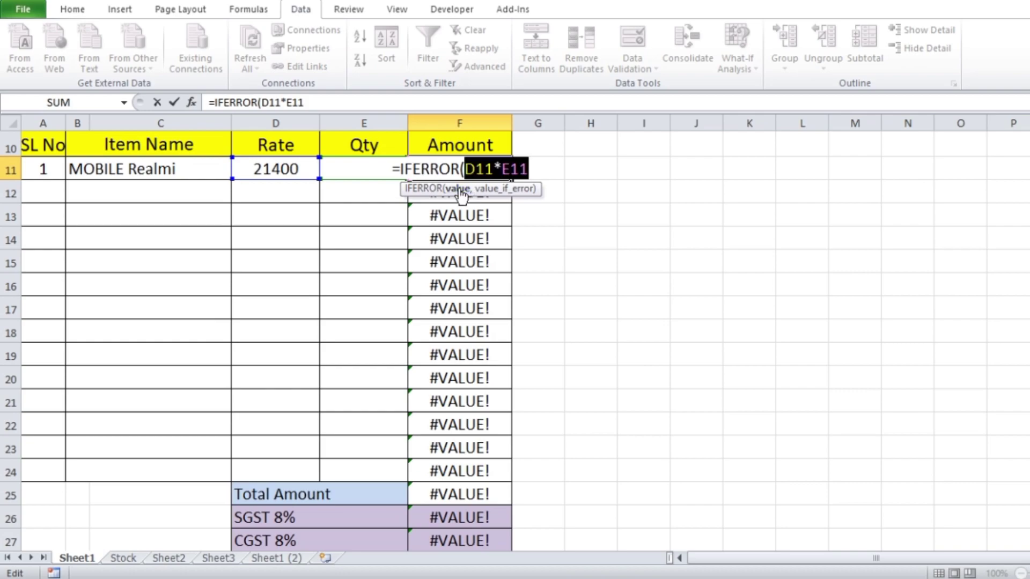
click(535, 170)
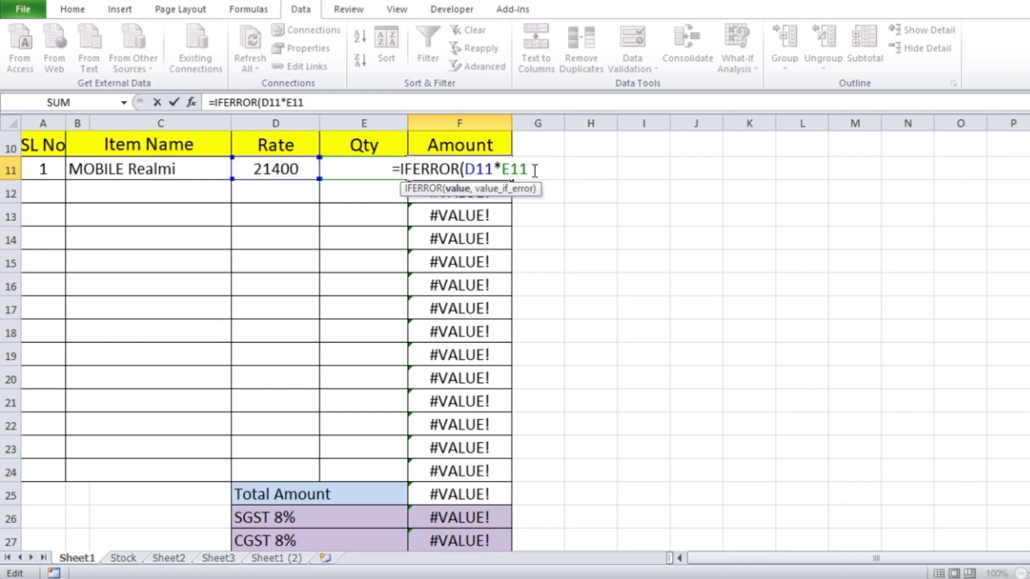
text(,)
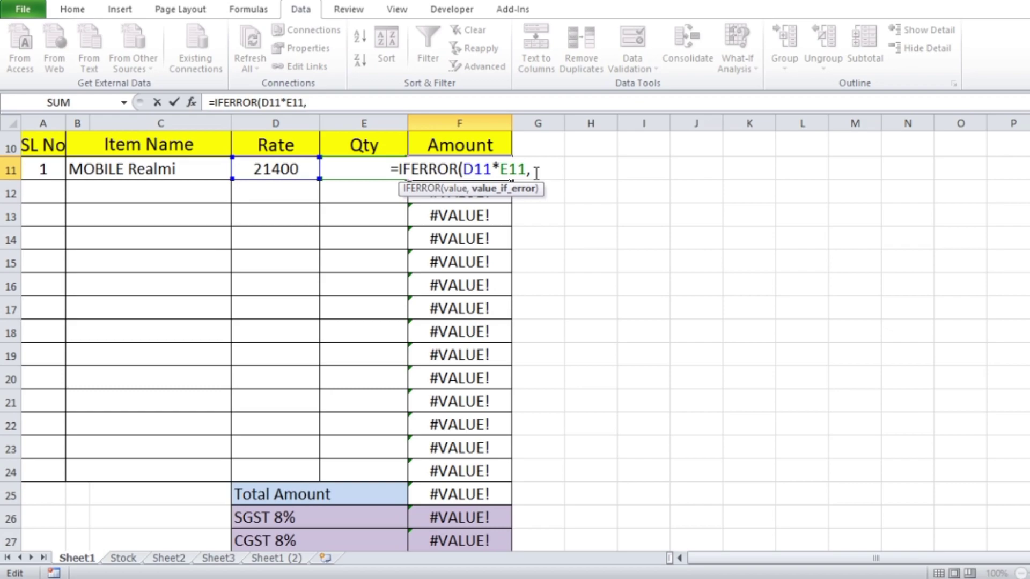
text("")
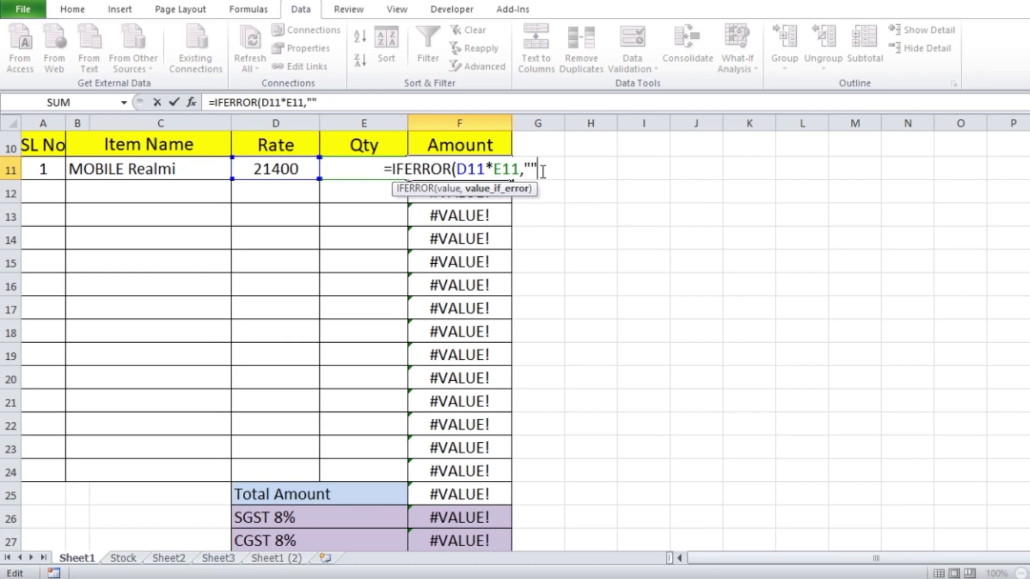
text())
key(Return)
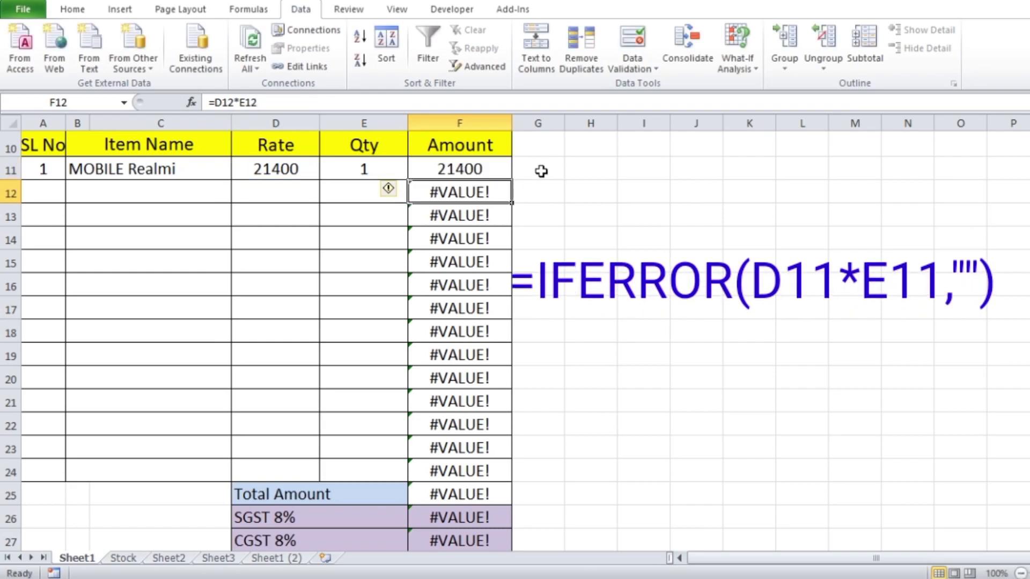
Step: Fill the IFERROR Amount formula from F11 down to F24
click(439, 172)
drag(512, 180, 483, 473)
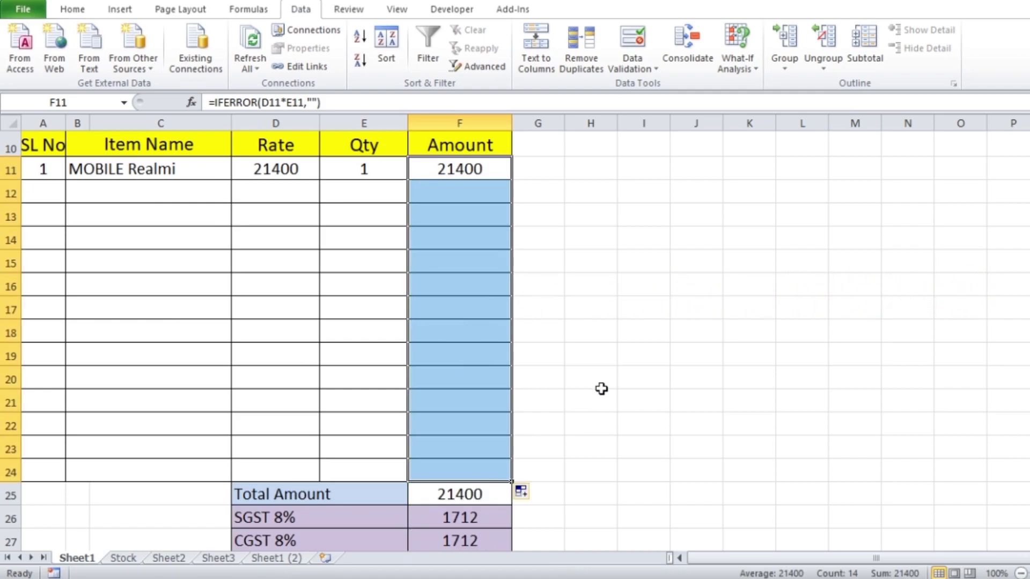
scroll(598, 397, up, 1)
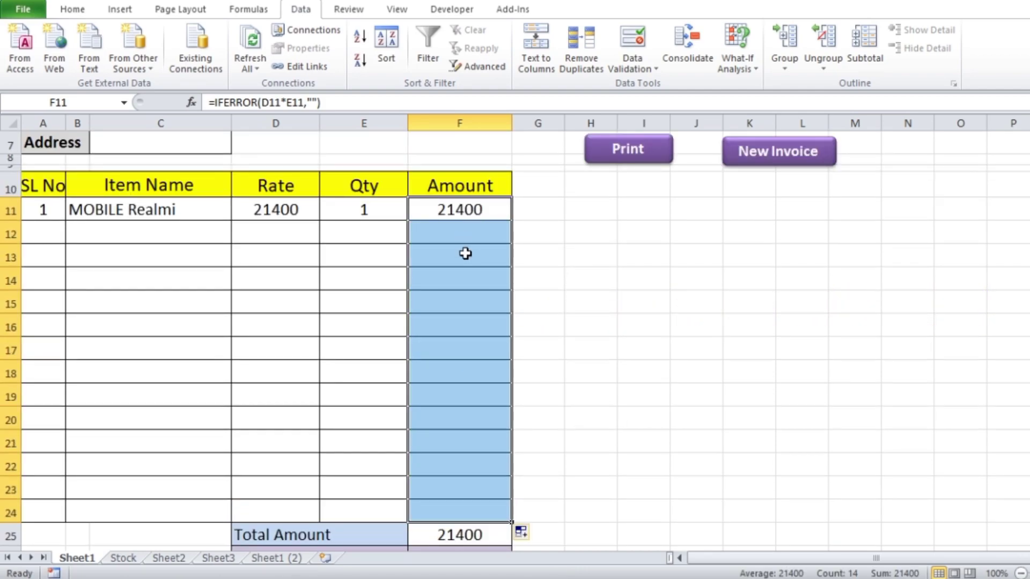
click(465, 236)
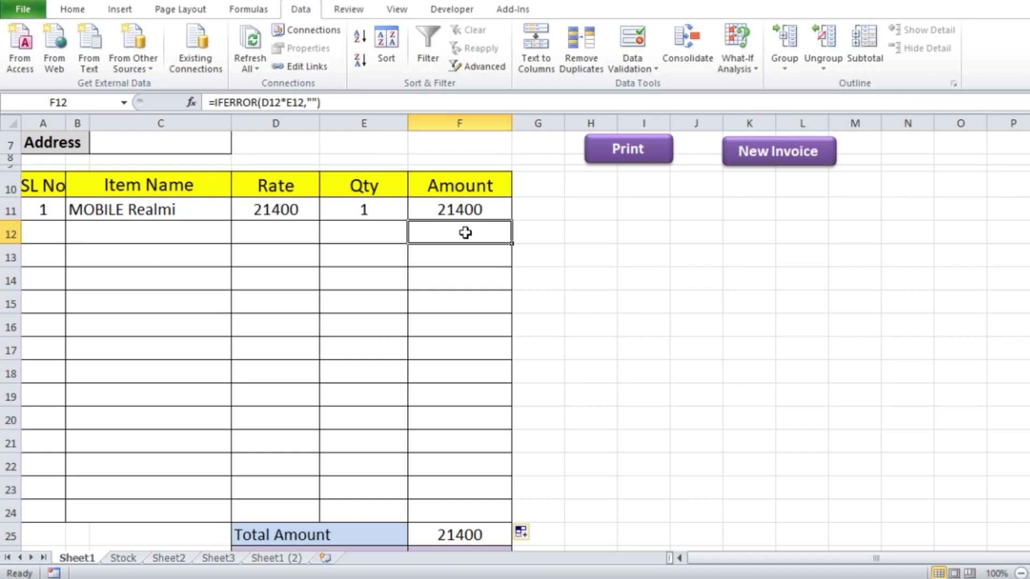
click(158, 235)
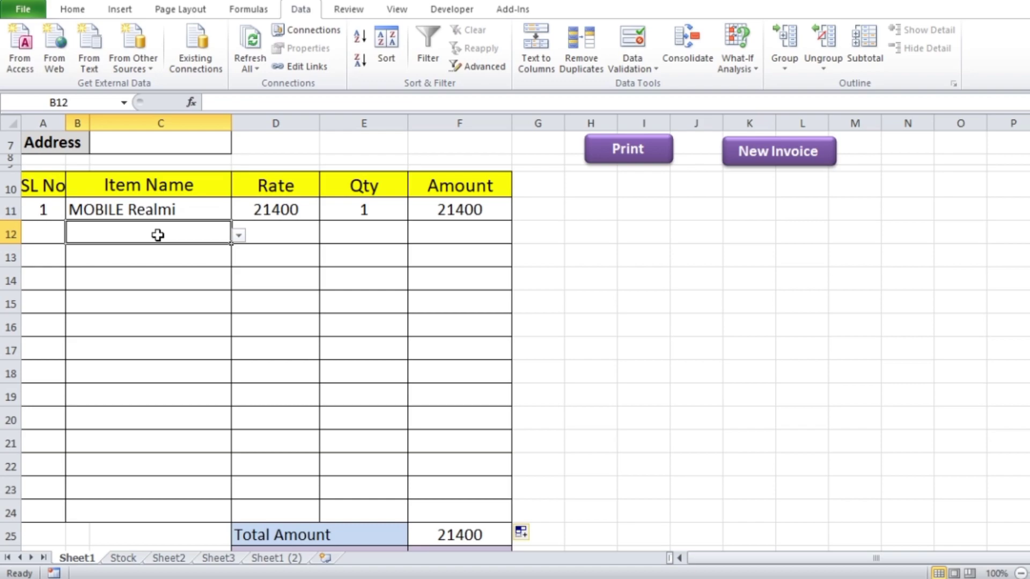
click(238, 236)
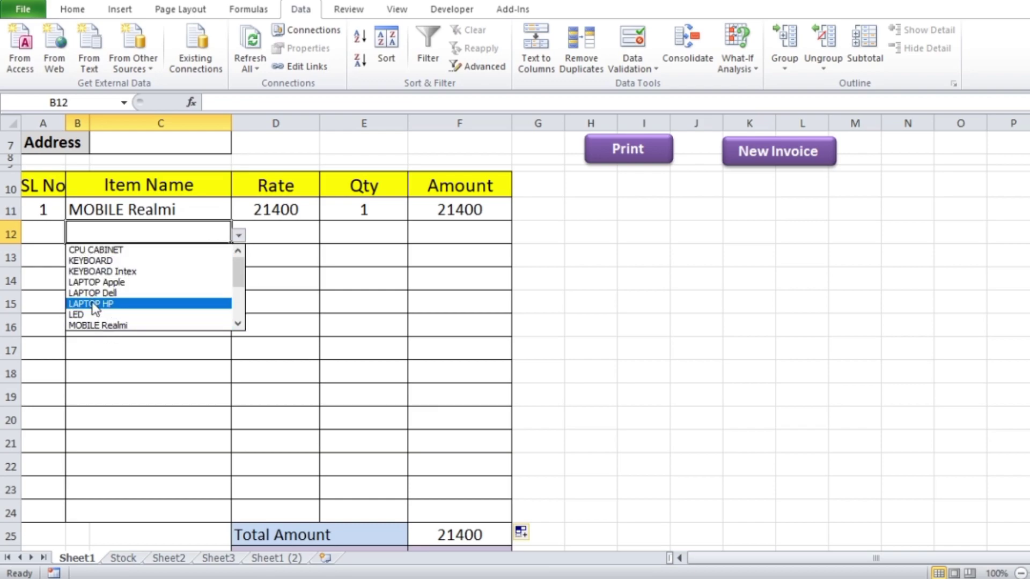
click(98, 263)
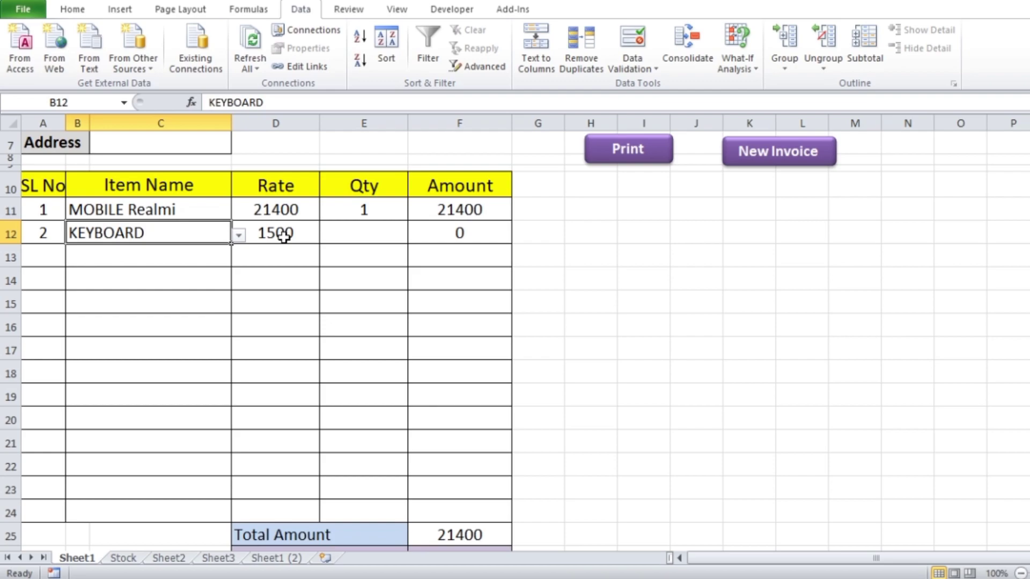
click(362, 238)
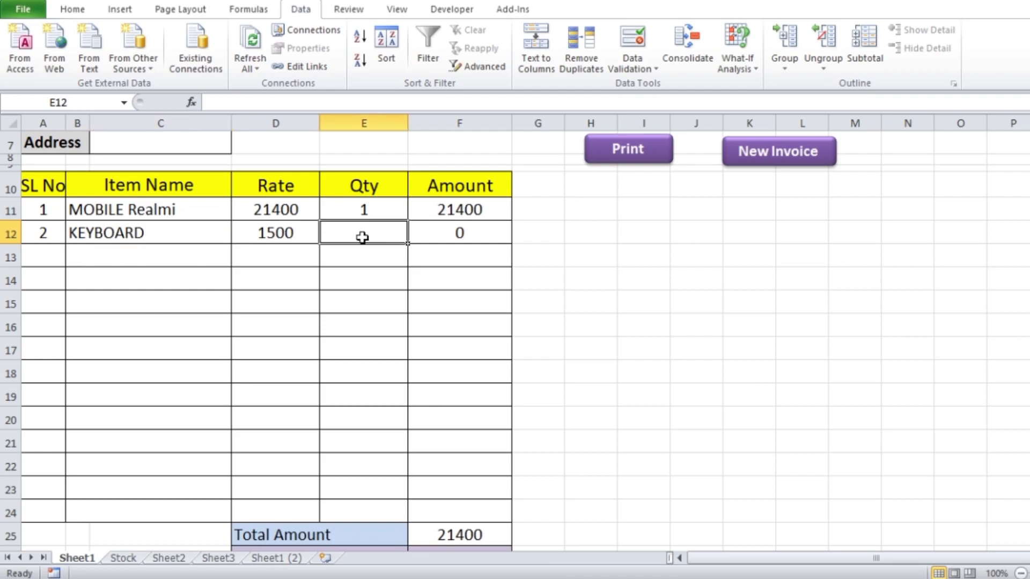
text(2)
click(539, 285)
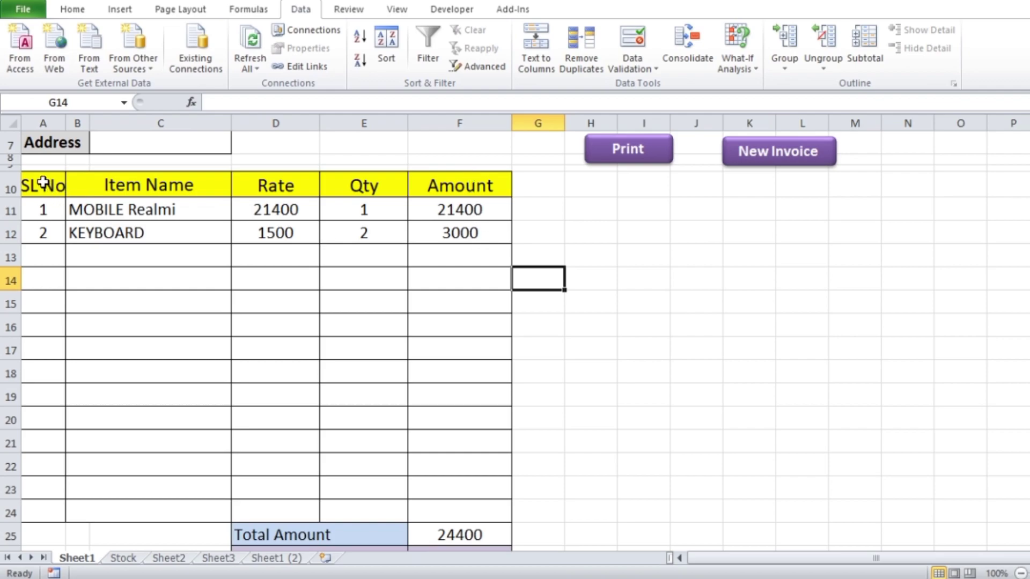
drag(42, 182, 426, 250)
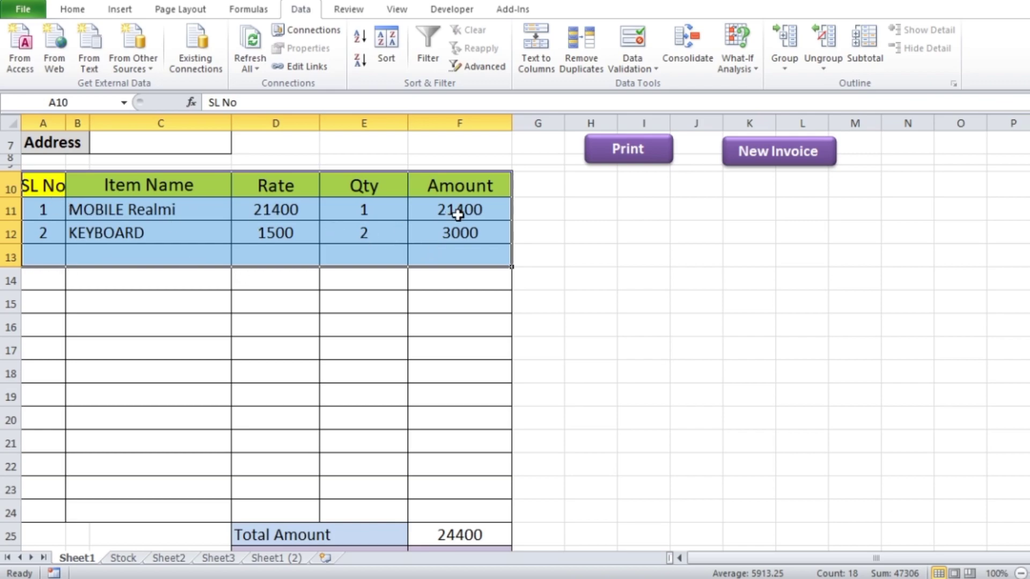
click(386, 185)
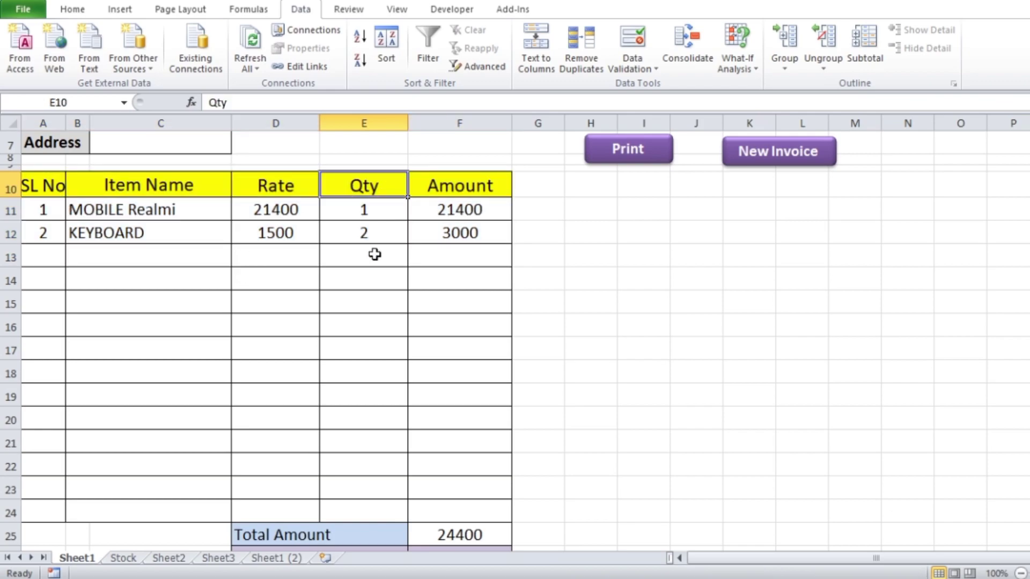
click(149, 260)
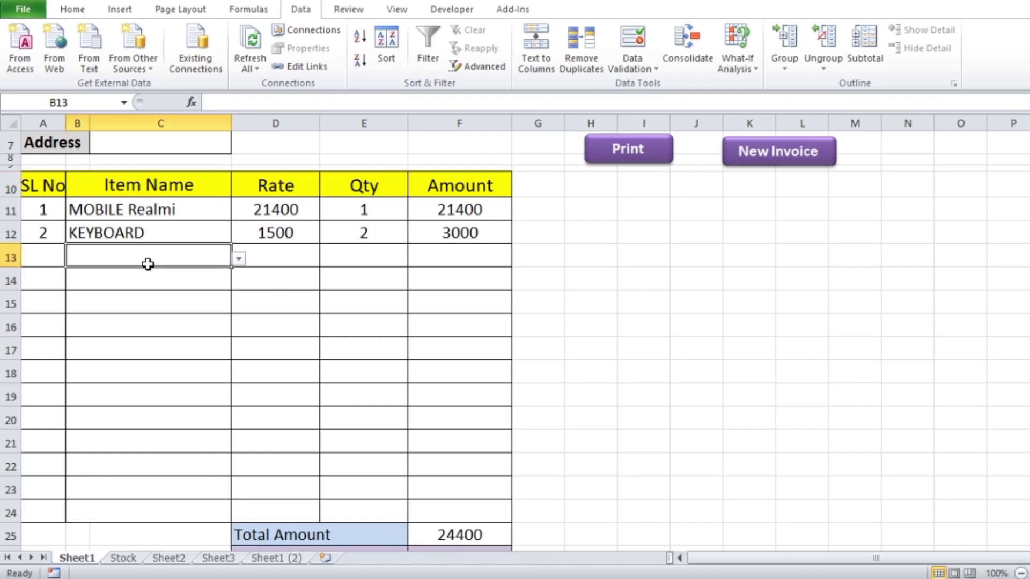
click(238, 260)
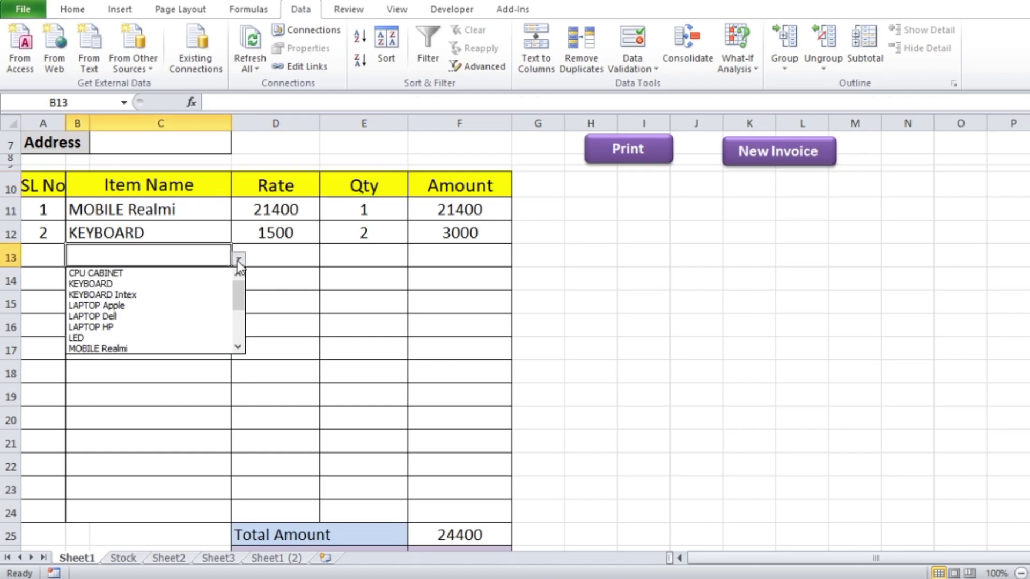
click(108, 277)
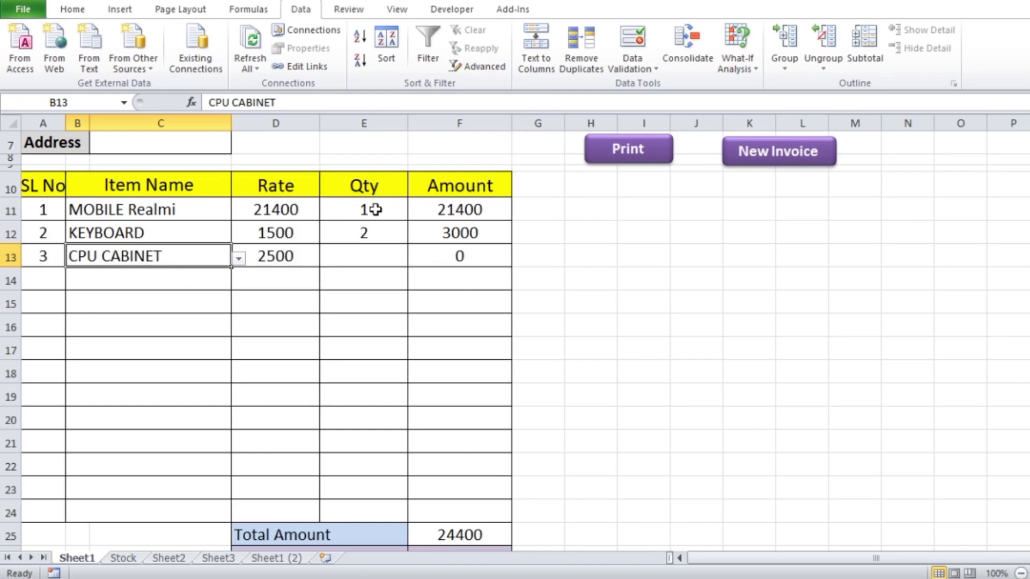
click(367, 258)
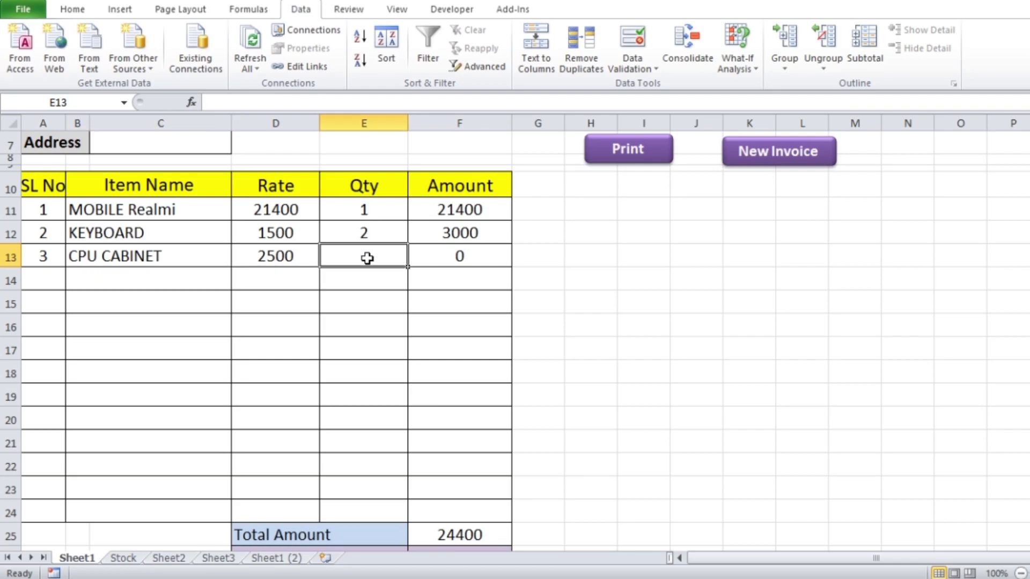
text(1)
key(Tab)
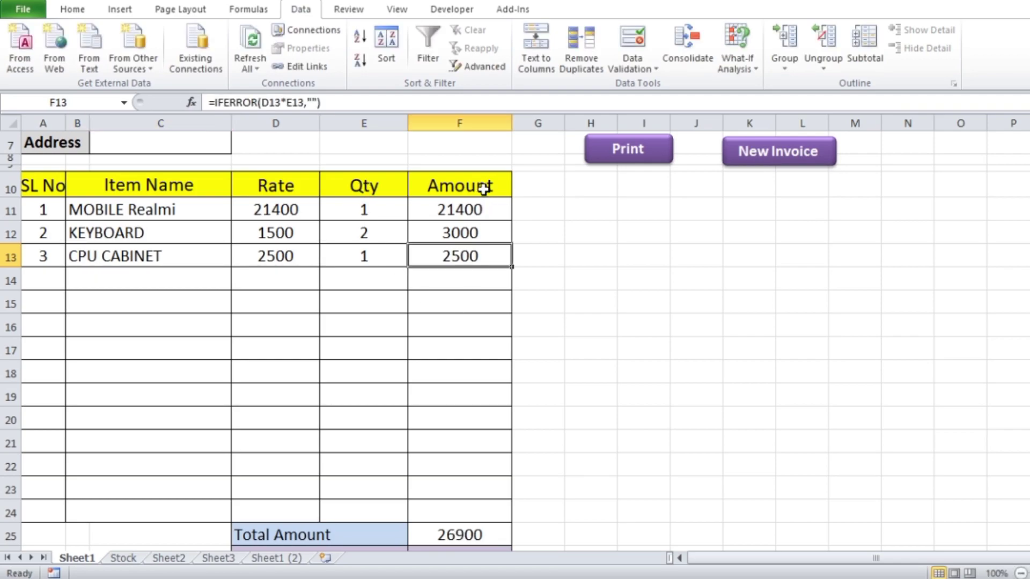
scroll(545, 258, down, 1)
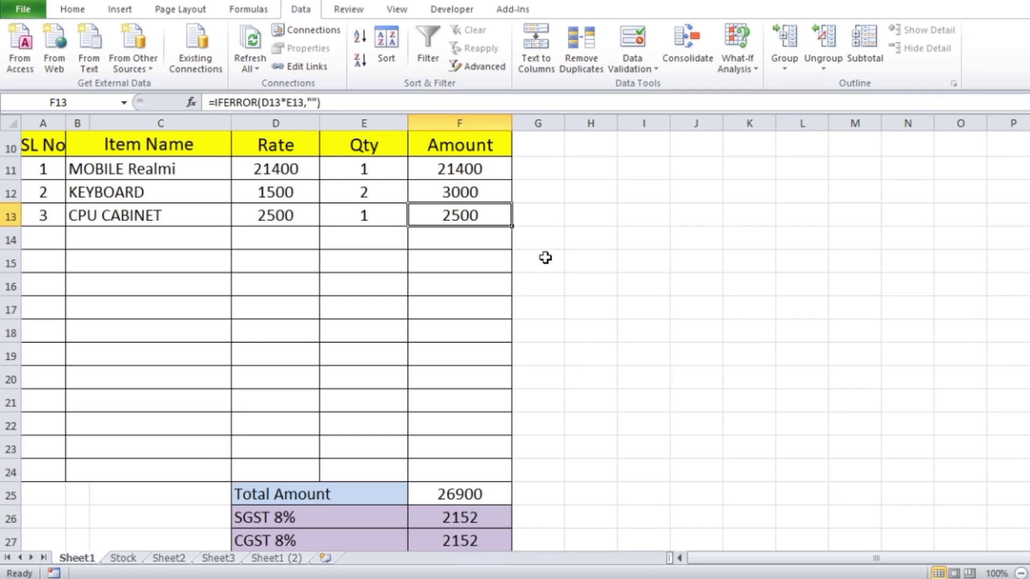
scroll(544, 258, down, 2)
scroll(545, 257, down, 1)
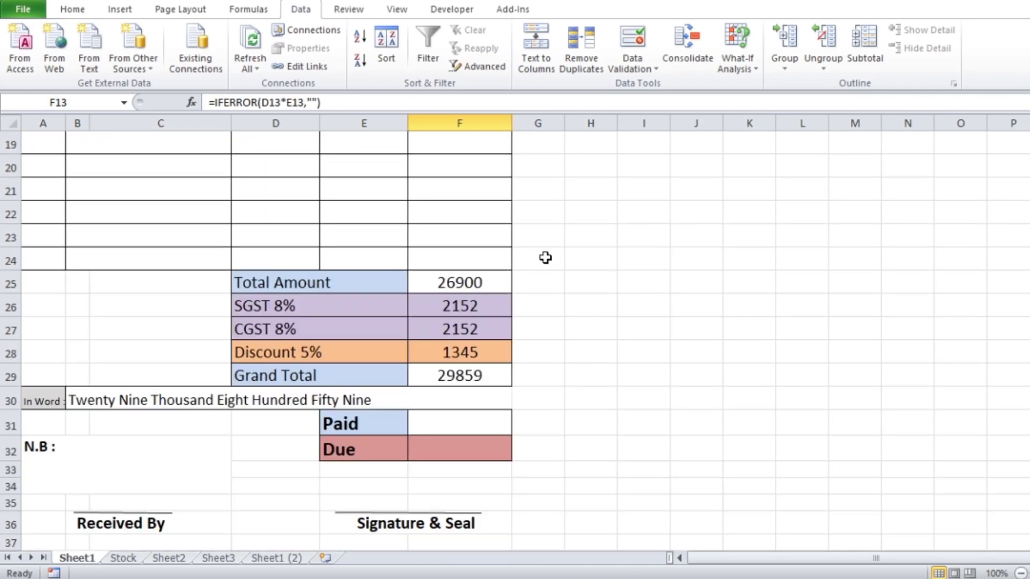
Step: Clear the Total Amount, tax, discount and grand total formulas
click(474, 282)
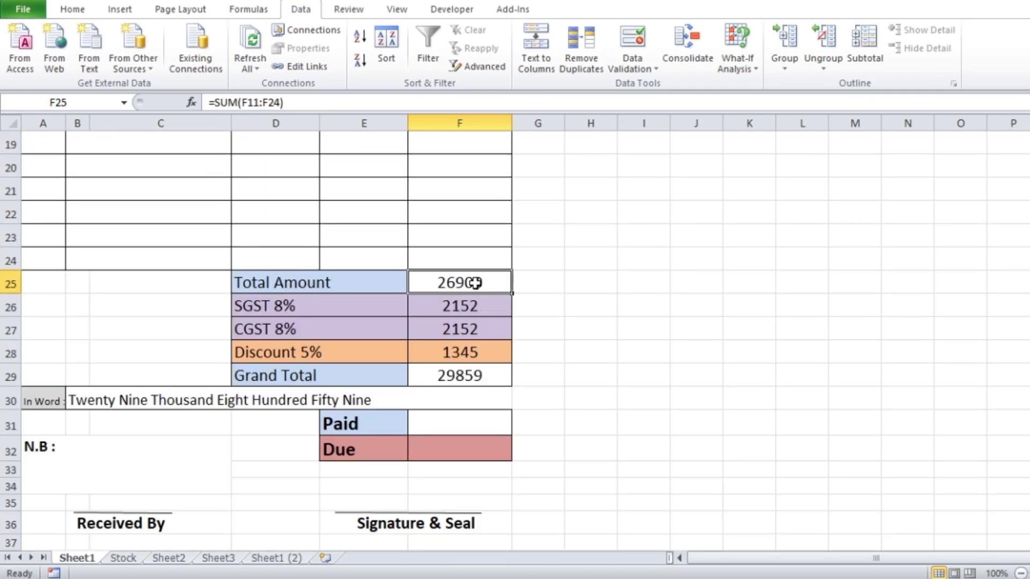
key(Delete)
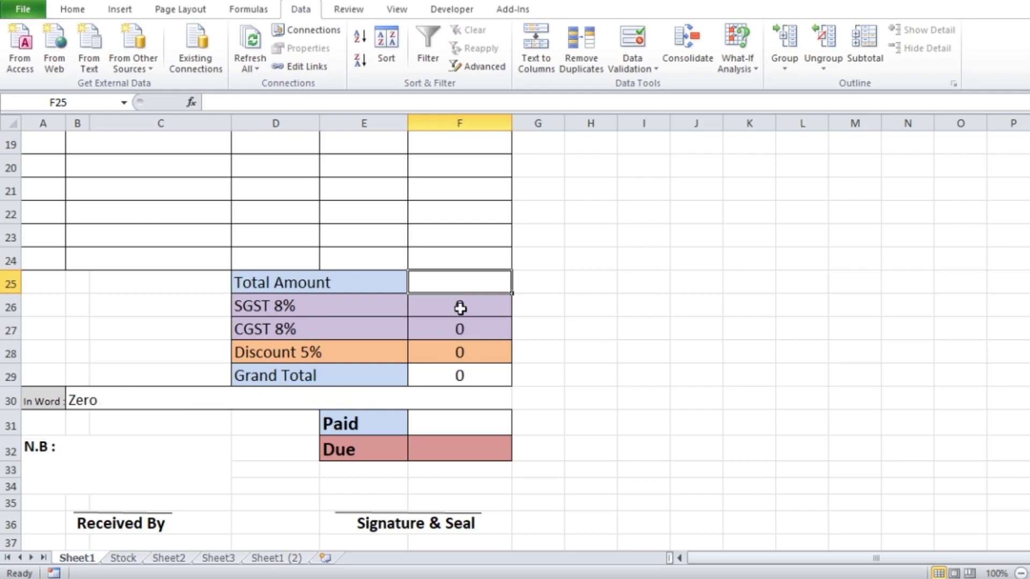
drag(460, 308, 458, 372)
key(Delete)
click(633, 340)
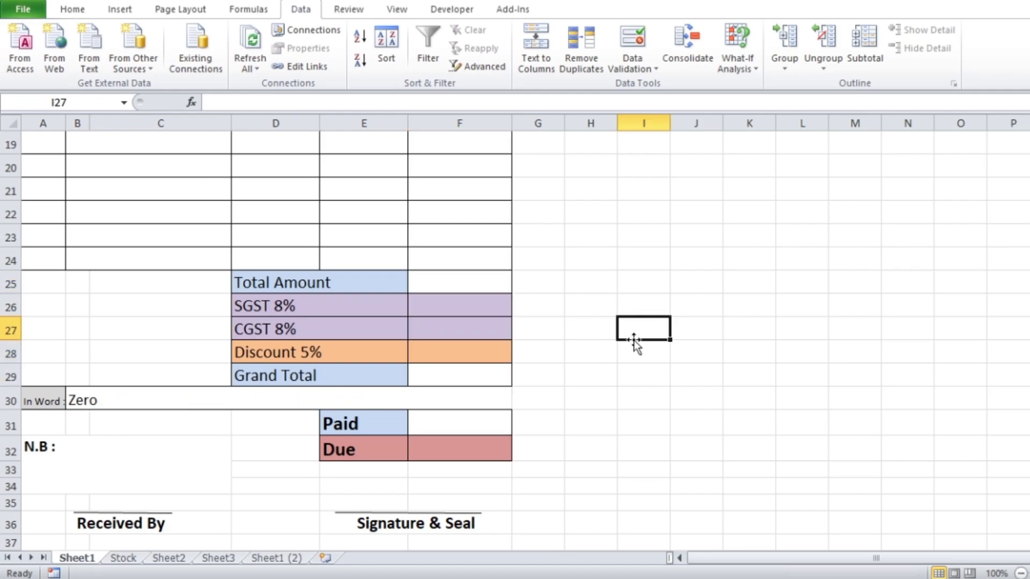
Step: Try AutoSum over the Amount column into Total Amount, then delete the result
click(432, 283)
scroll(555, 325, up, 1)
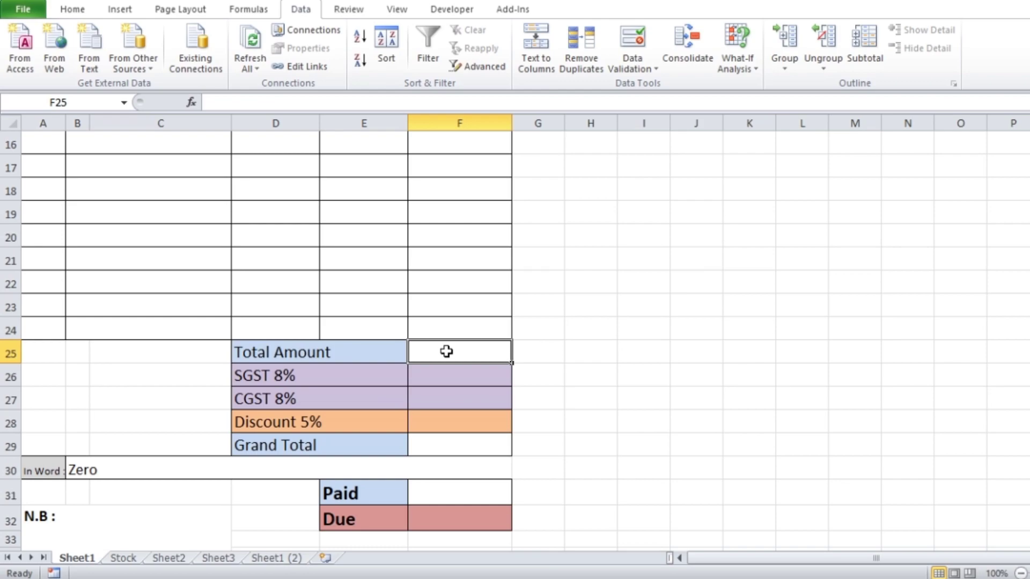
scroll(453, 354, up, 3)
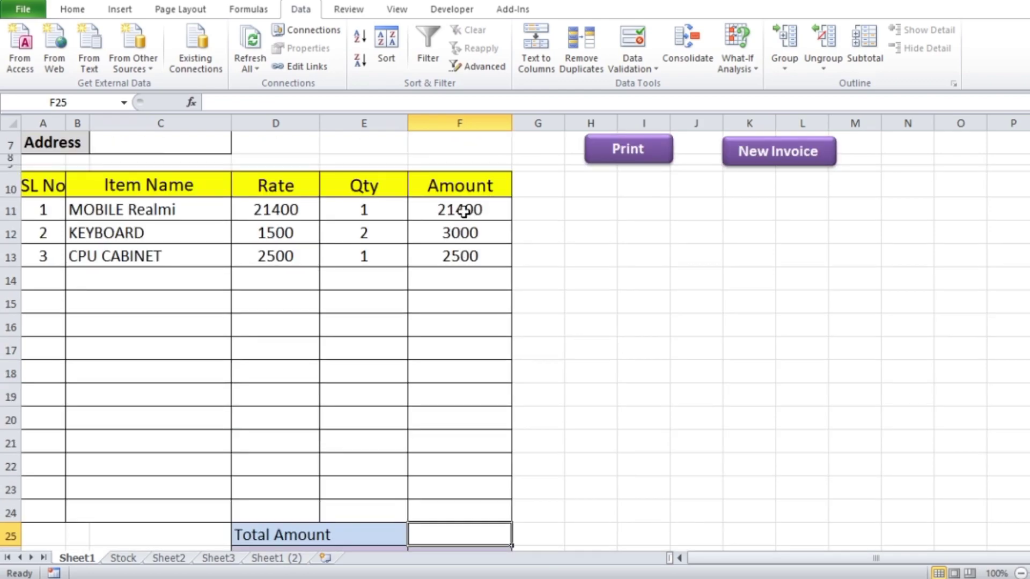
drag(463, 211, 454, 527)
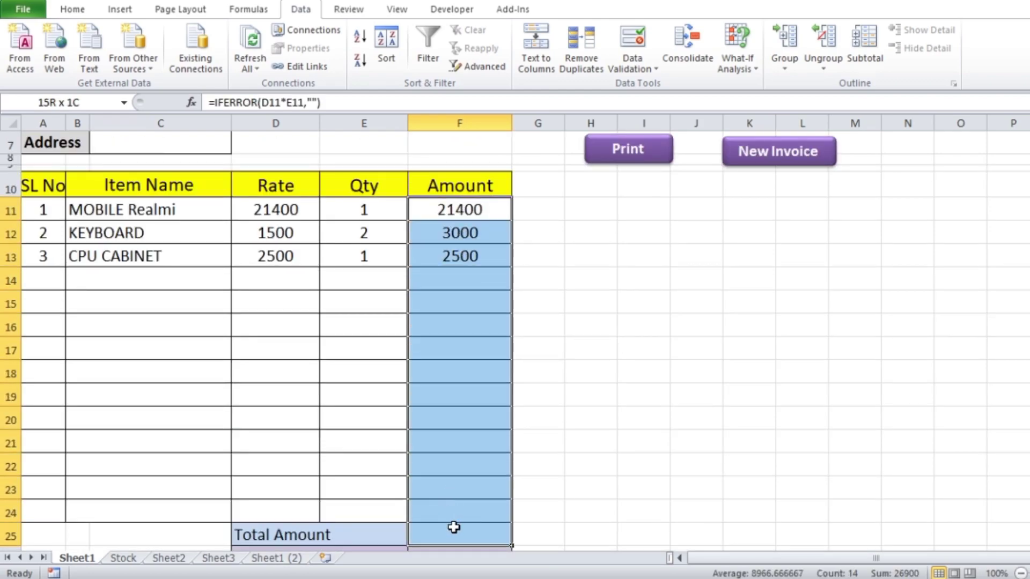
scroll(454, 528, down, 1)
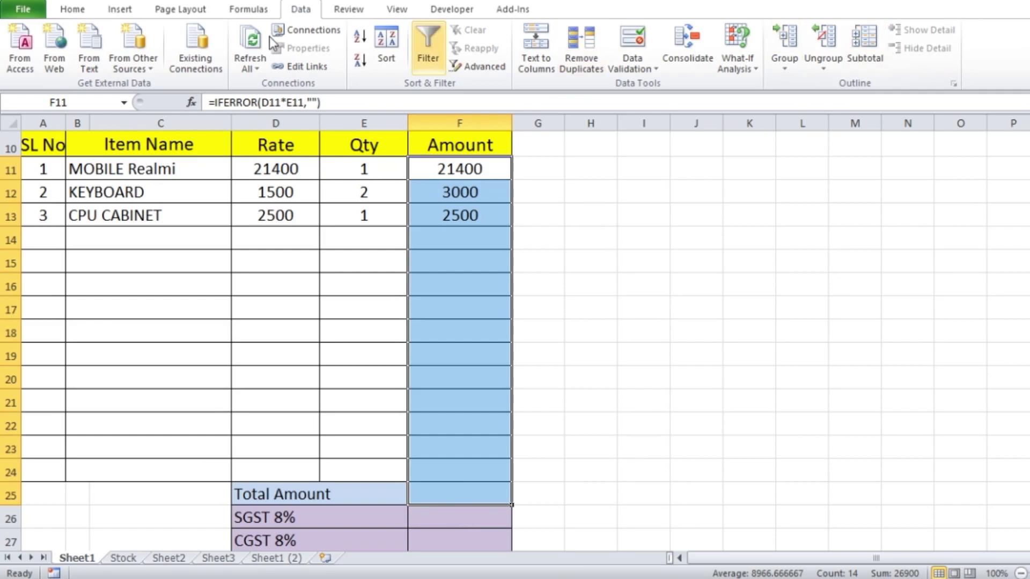
click(74, 10)
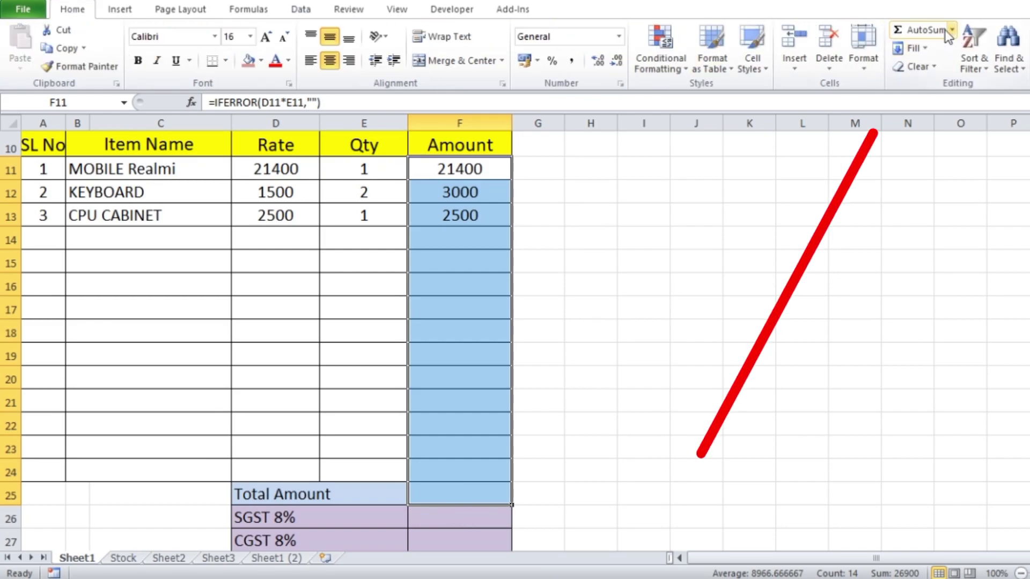
click(928, 28)
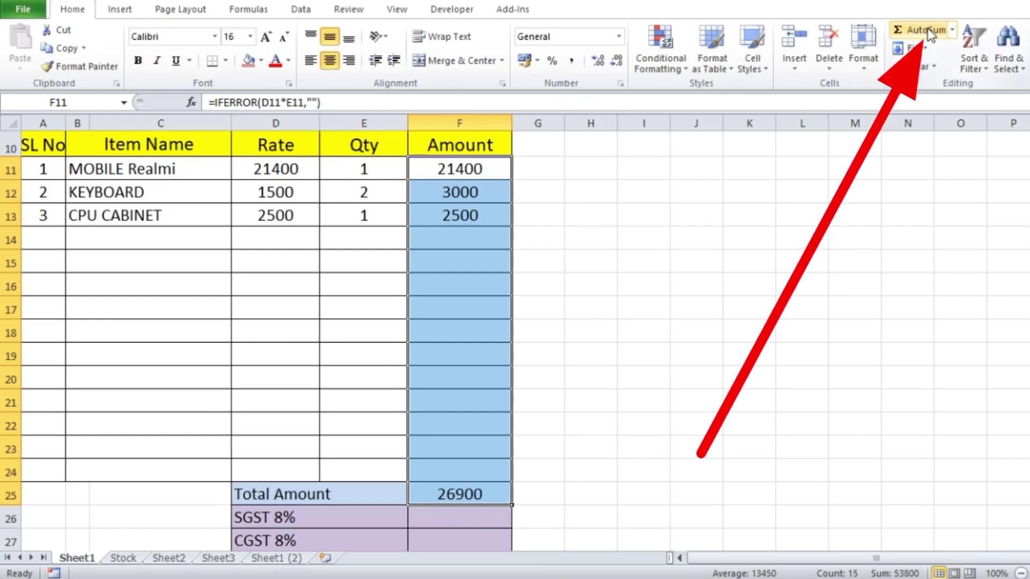
click(445, 496)
key(Delete)
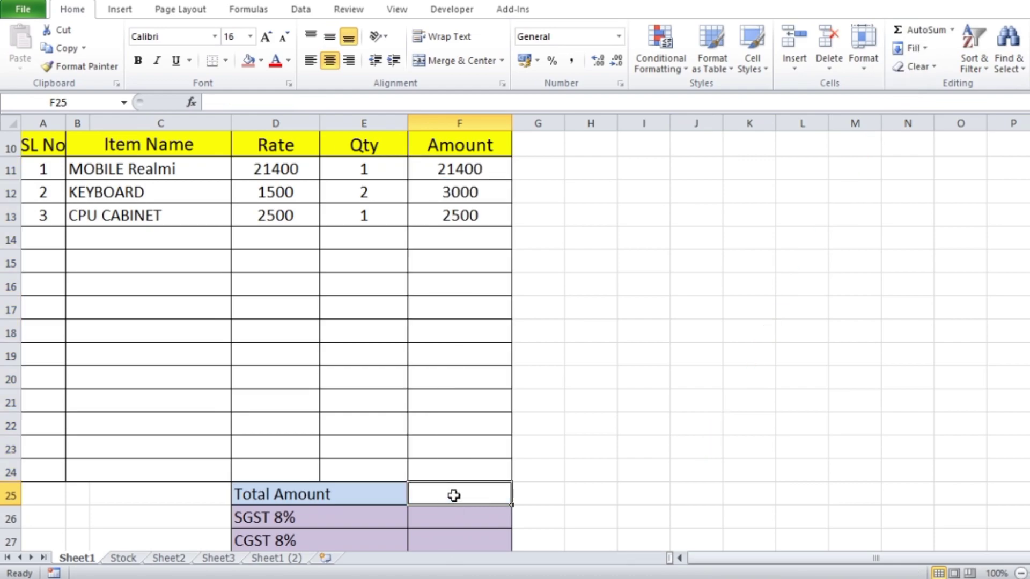
Step: Enter =SUM(F11:F24) as the Total Amount, showing 26900
text(=)
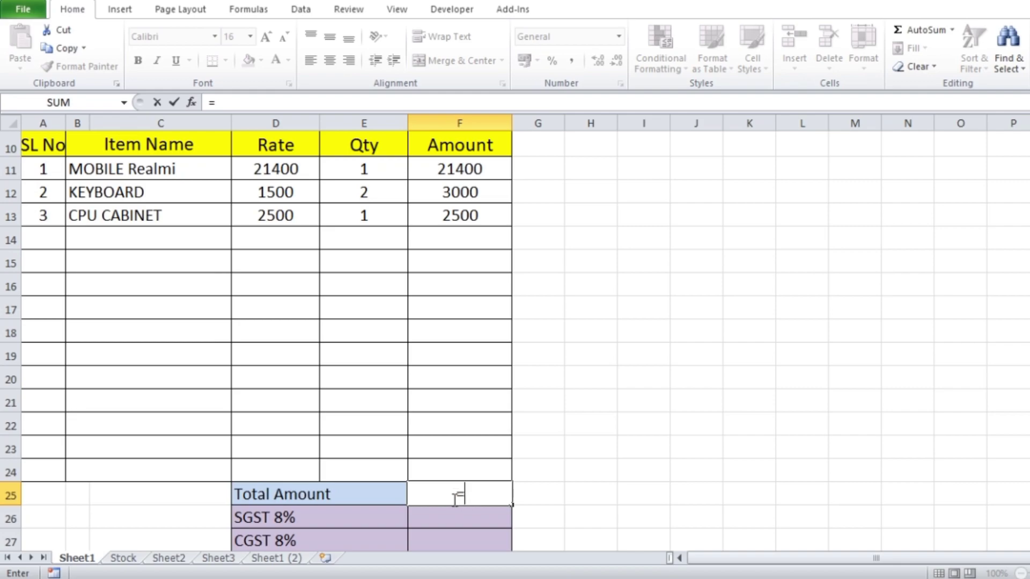
text(sum)
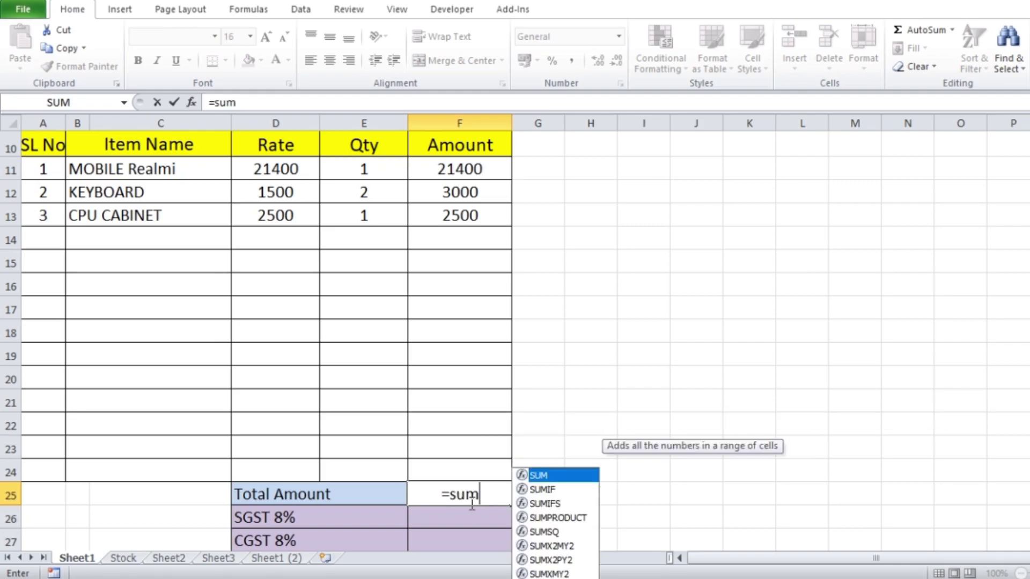
text(()
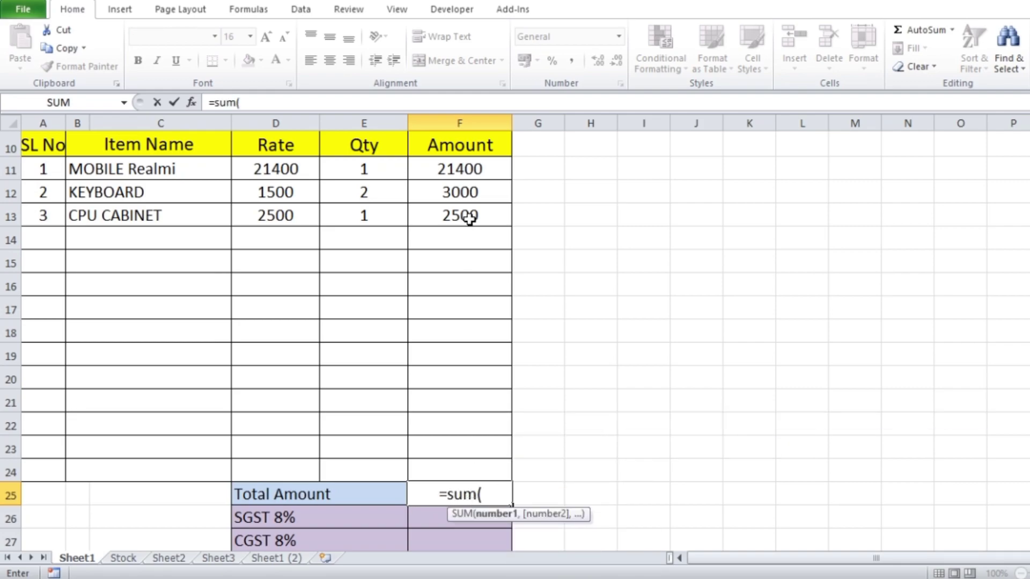
drag(460, 166, 453, 468)
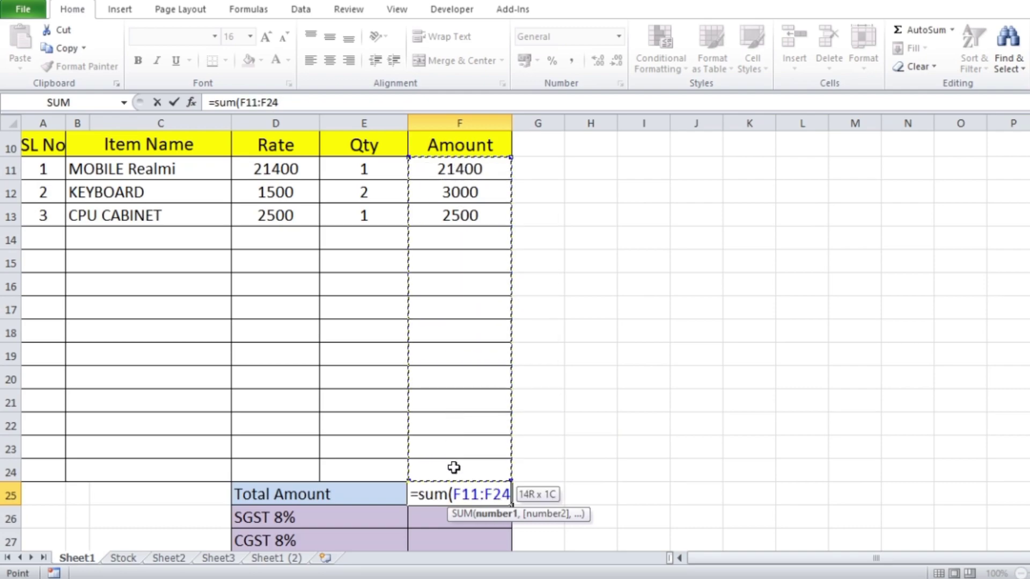
text())
key(Return)
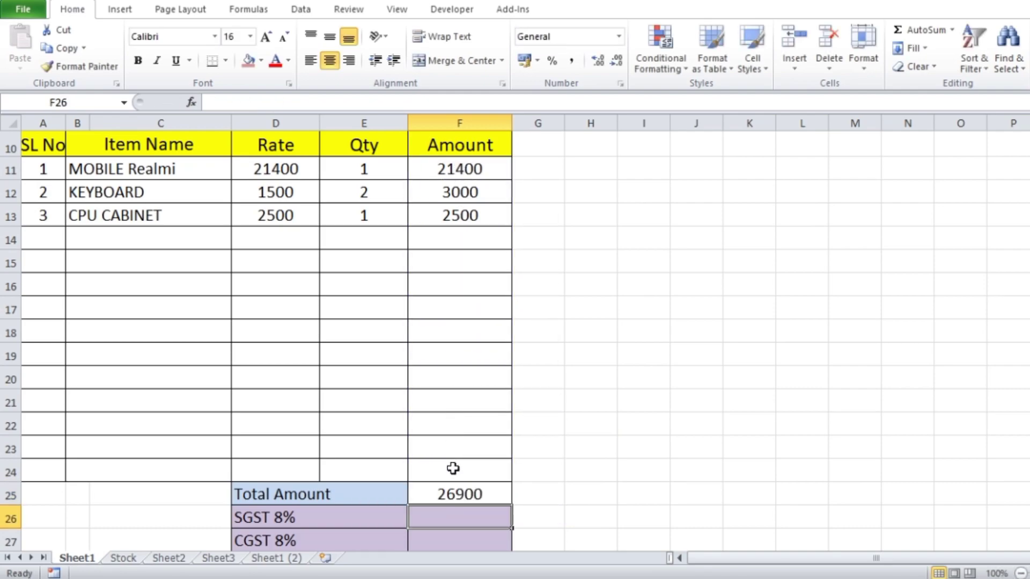
click(468, 496)
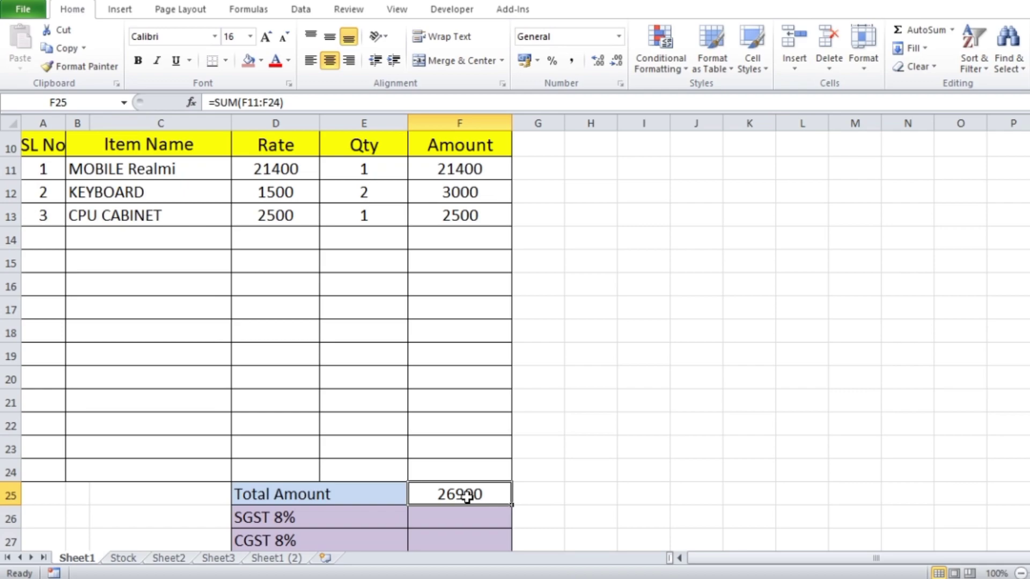
Step: Delete the CPU CABINET entry in row 13, dropping Total Amount from 26900 to 24400
click(136, 217)
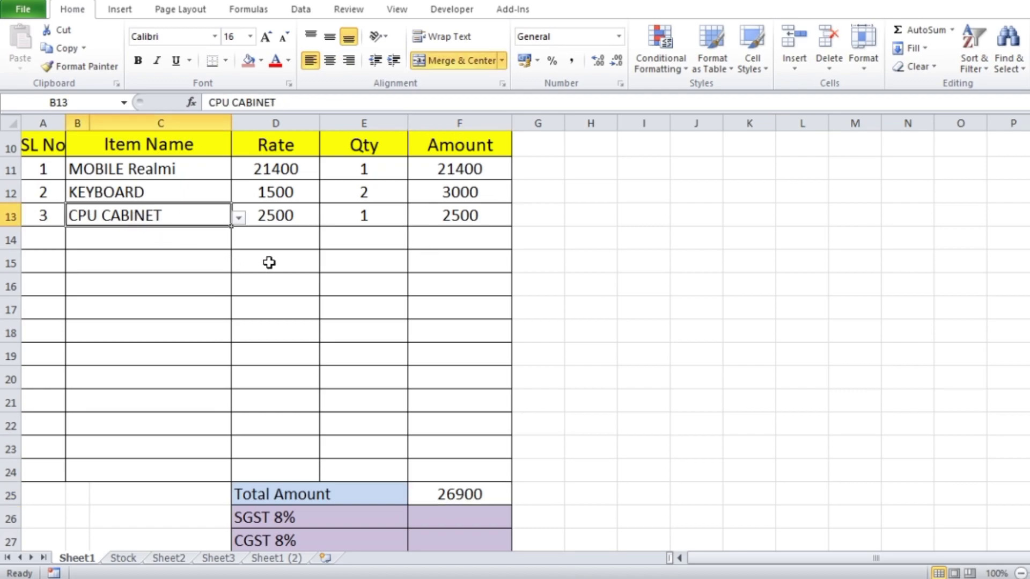
key(Delete)
click(749, 282)
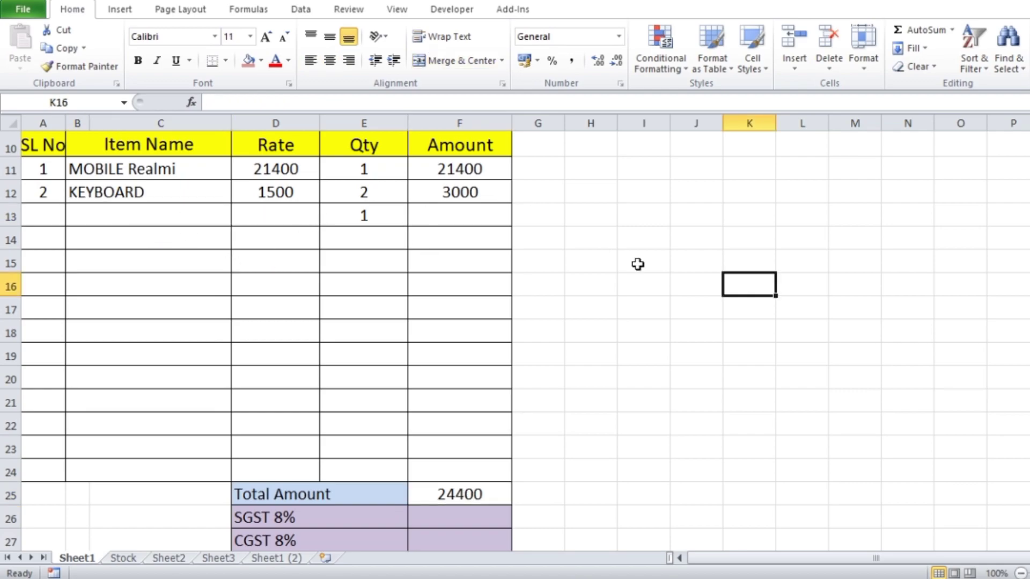
click(363, 216)
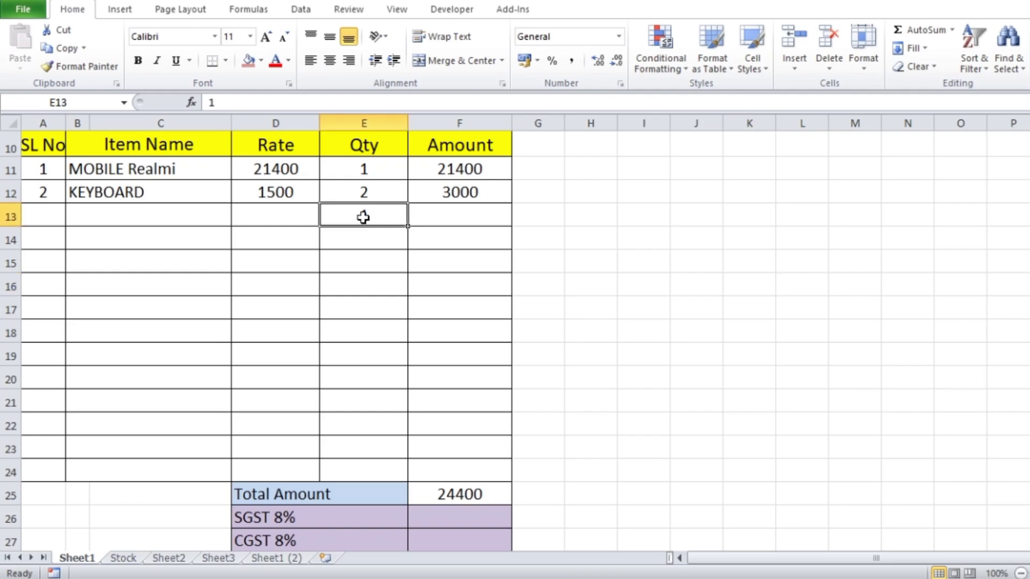
click(690, 299)
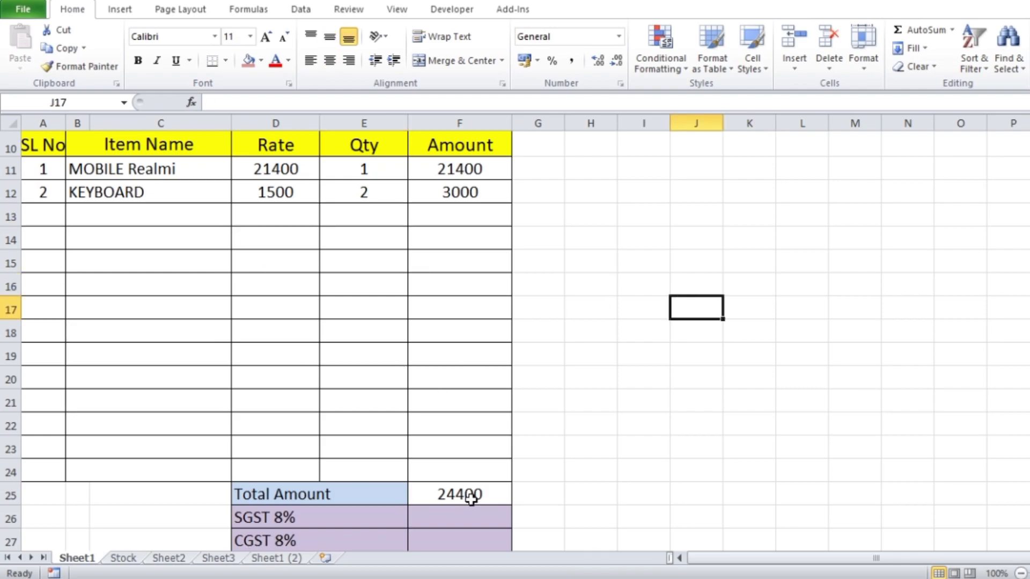
click(471, 499)
scroll(508, 489, down, 1)
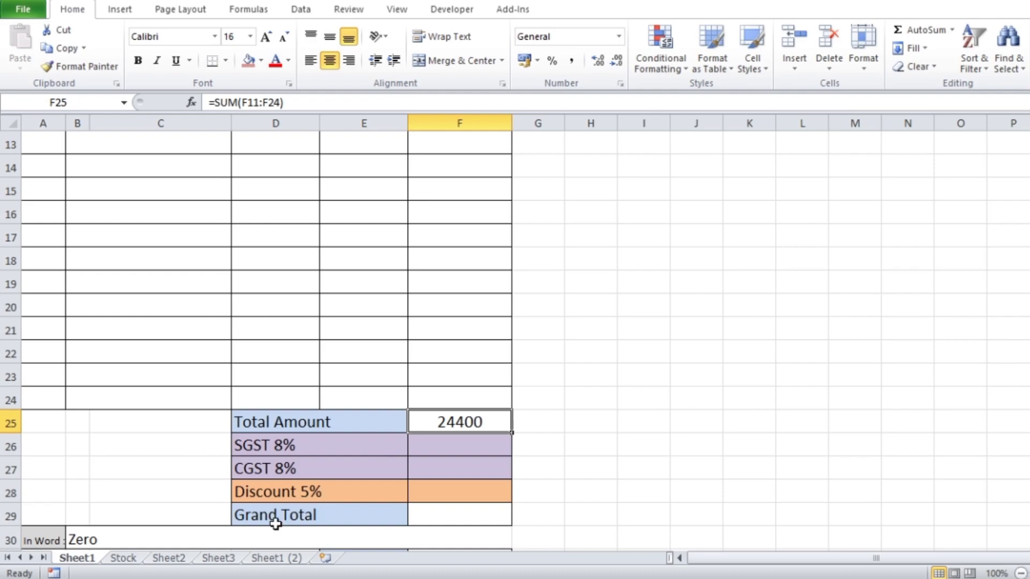
scroll(588, 416, down, 1)
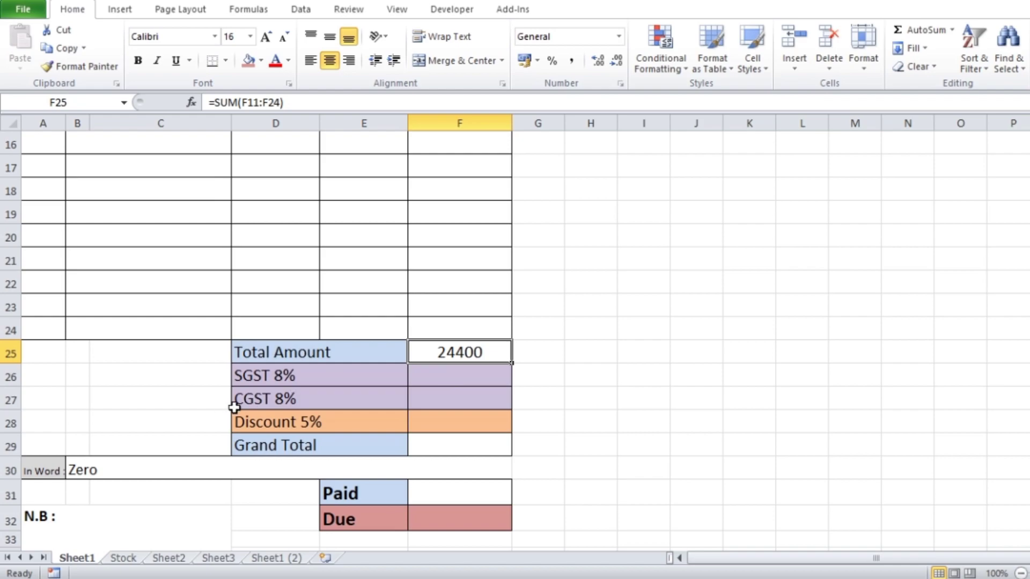
click(471, 382)
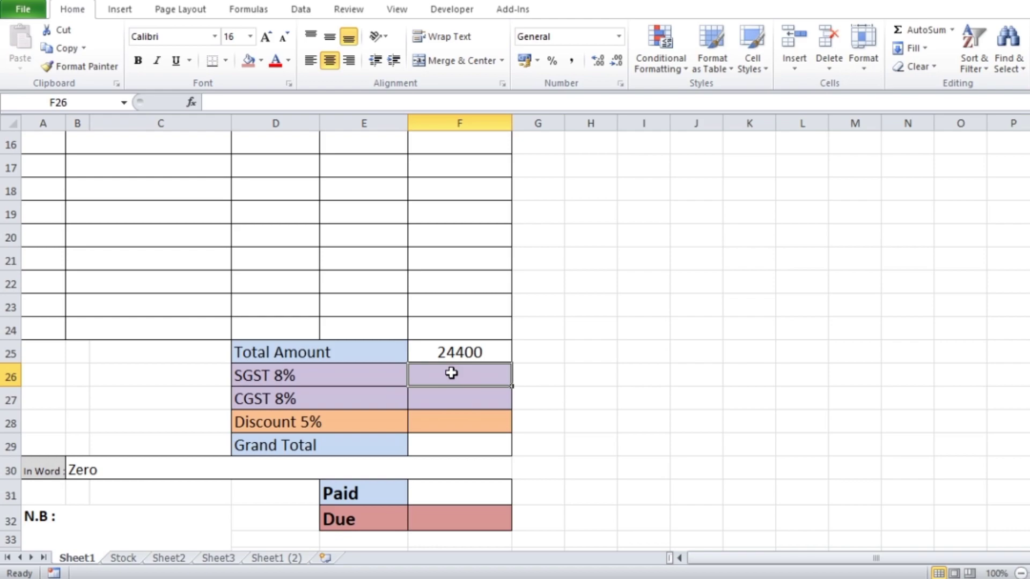
Step: Set both SGST 8% and CGST 8% to =F25*8%, each showing 1952
text(=)
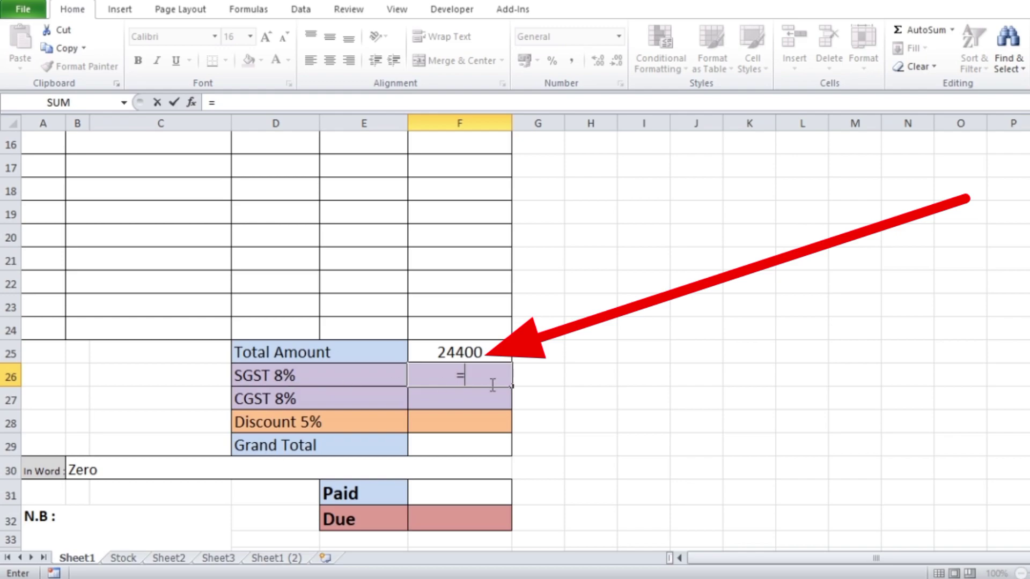
click(478, 352)
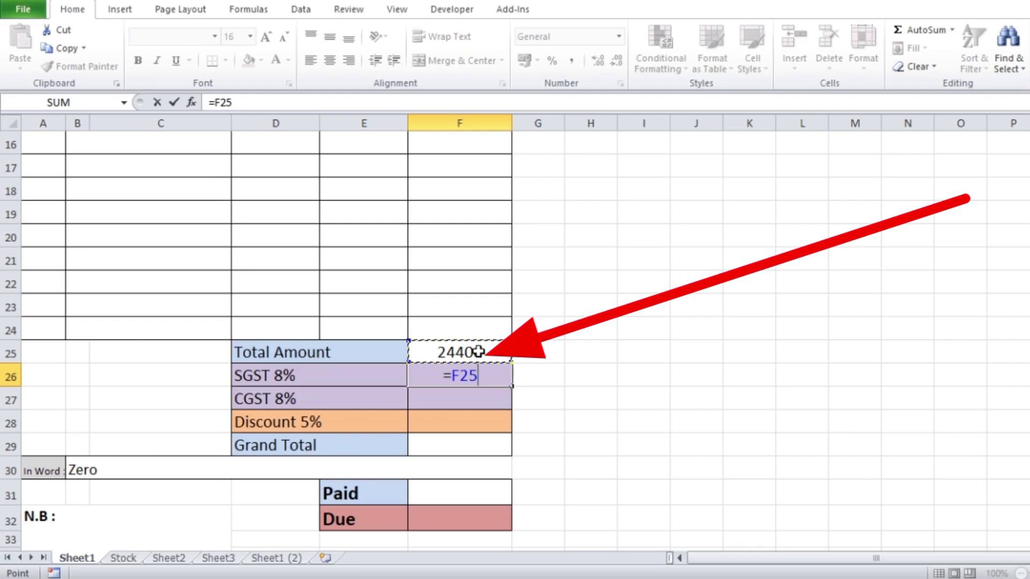
text(*)
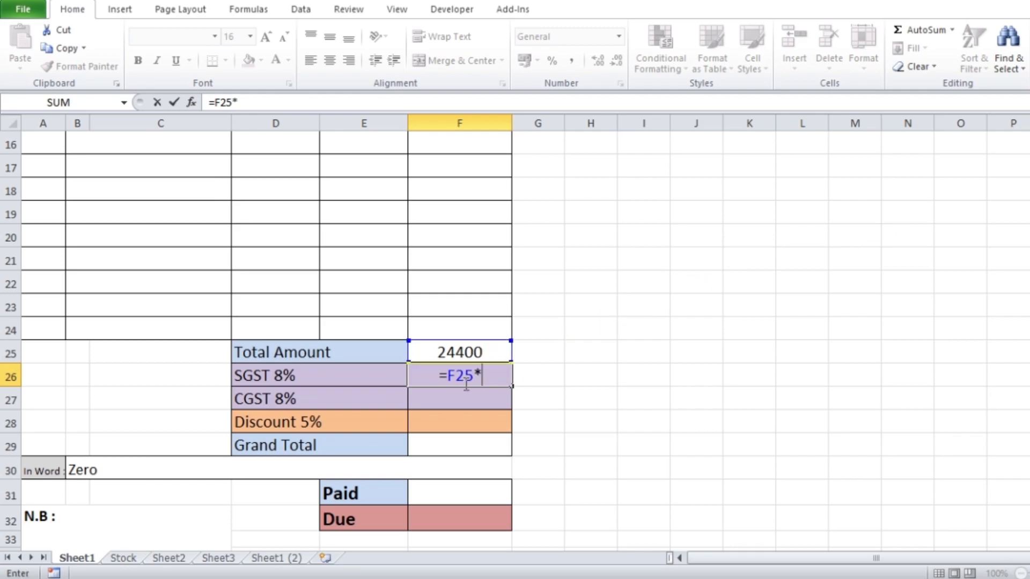
text(8)
text(%)
key(Return)
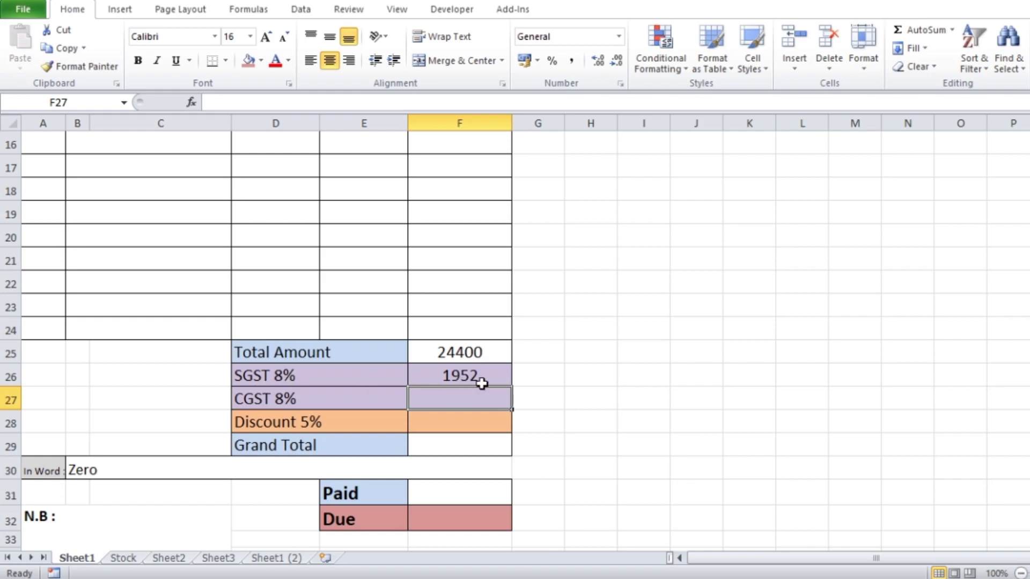
text(=)
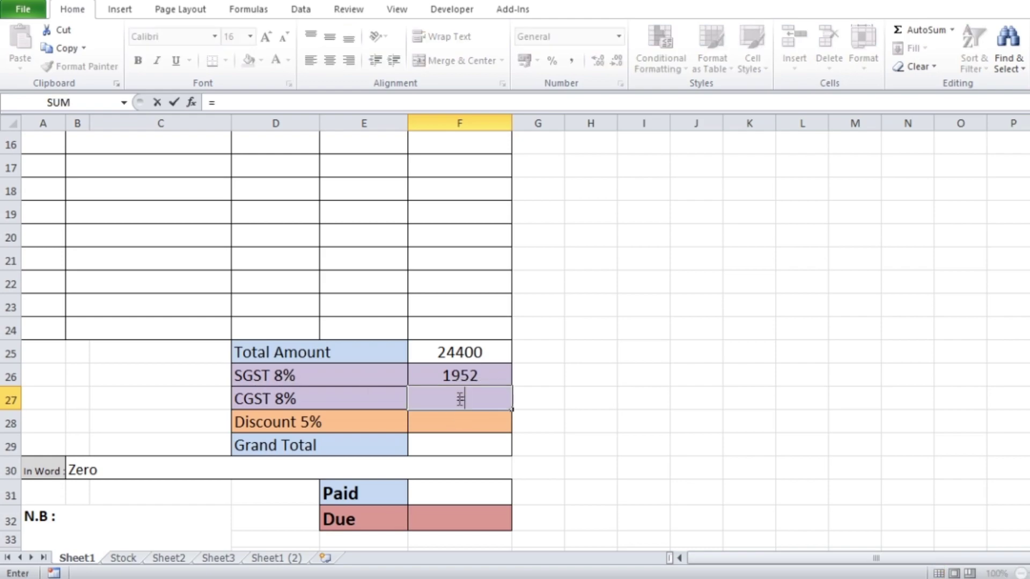
click(473, 354)
text(*)
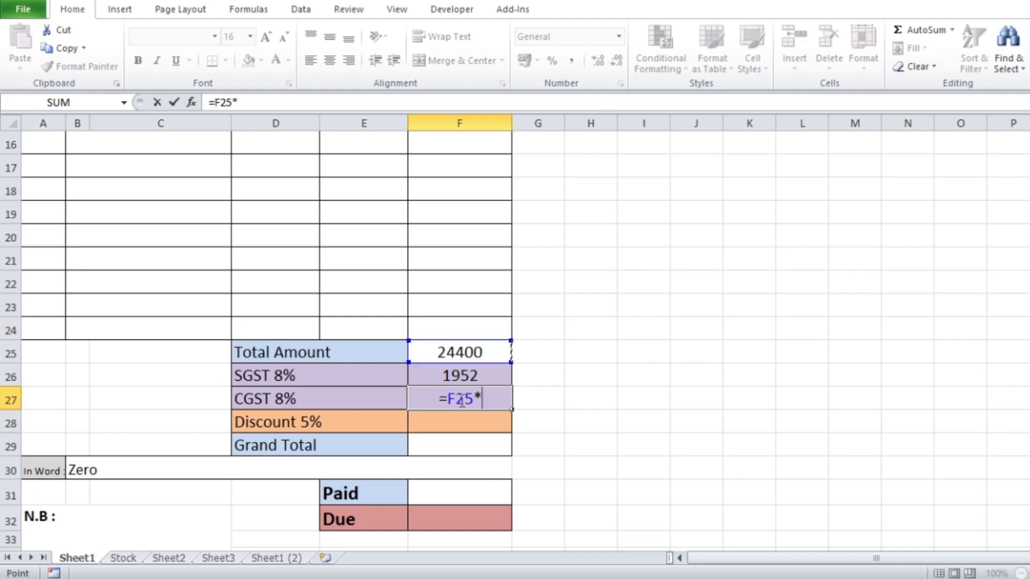
text(8%)
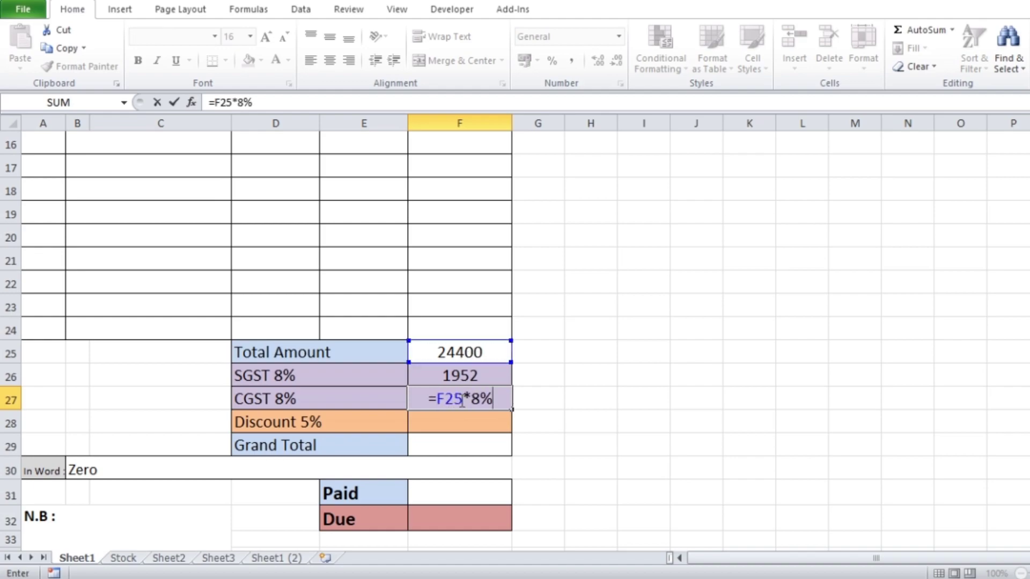
key(Return)
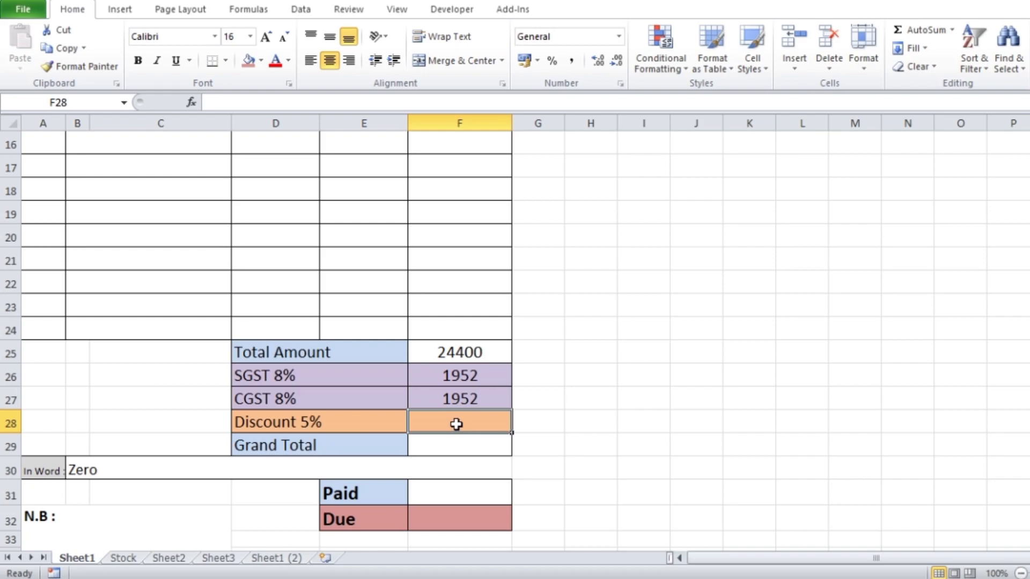
Step: Enter =F25*5% in F28 so the Discount 5% line shows 1220
text(=)
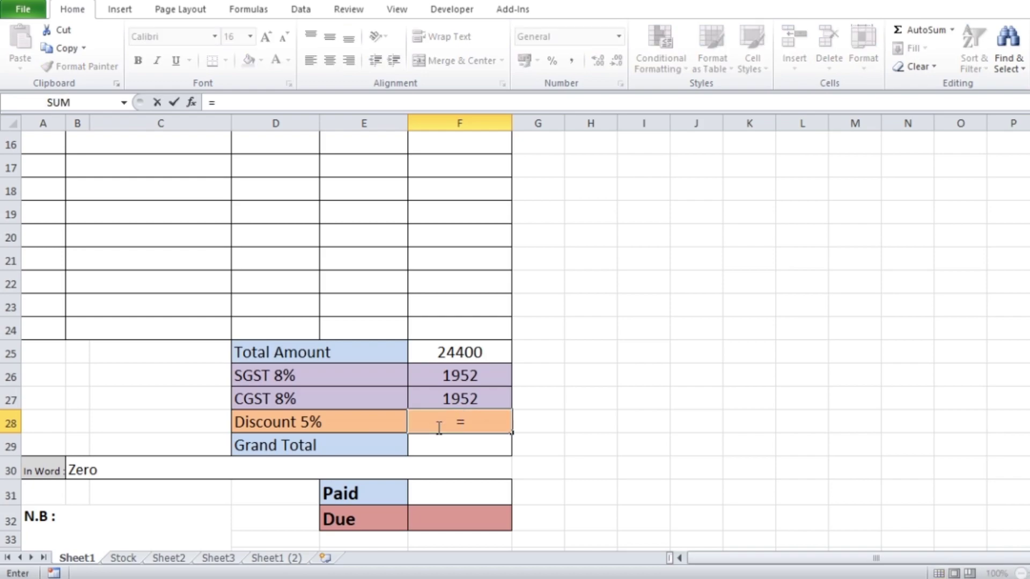
click(454, 356)
text(*)
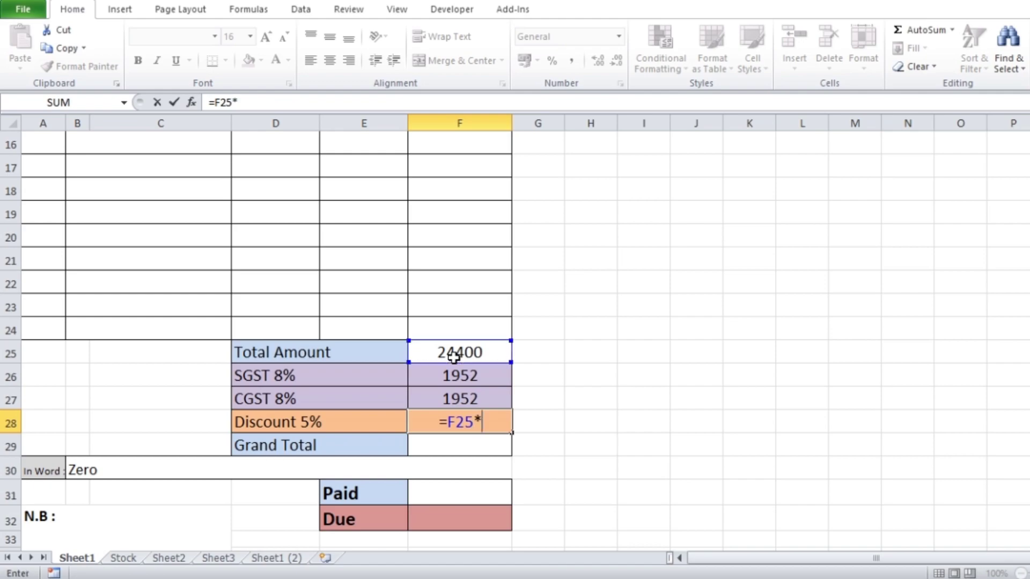
text(5%)
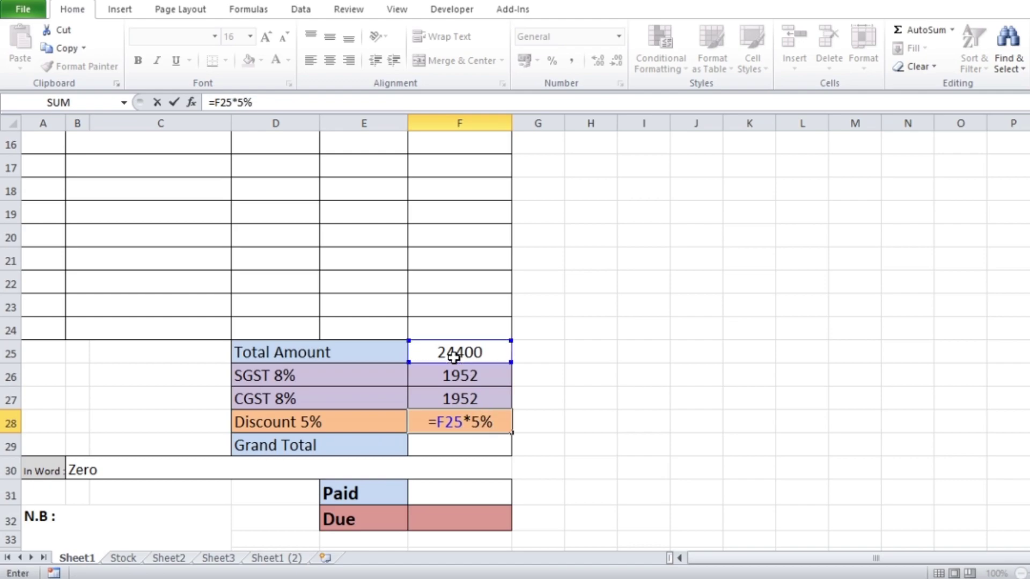
key(Return)
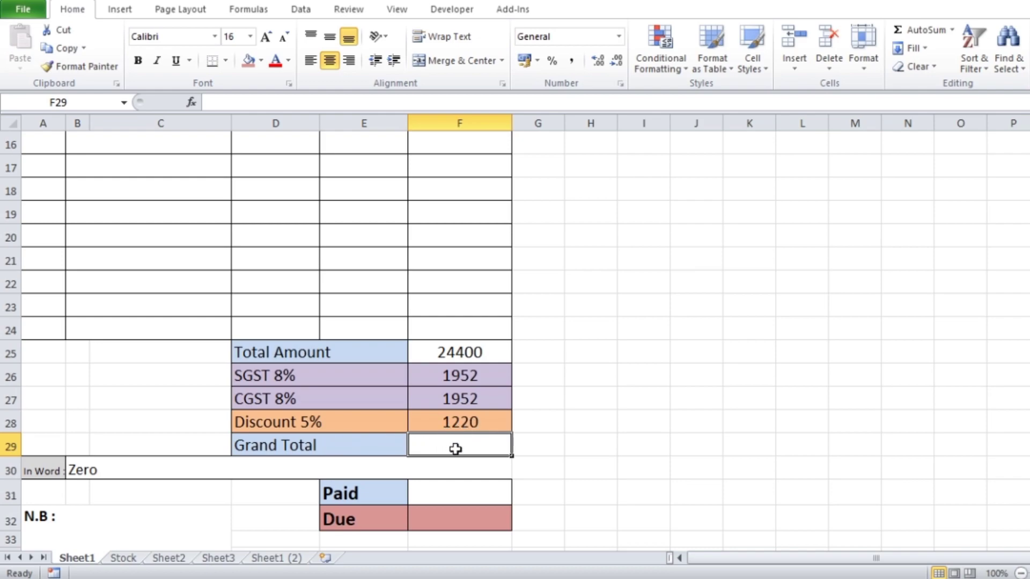
Step: Enter =F25+F26+F27-F28 in the Grand Total cell F29, giving 27084
text(=)
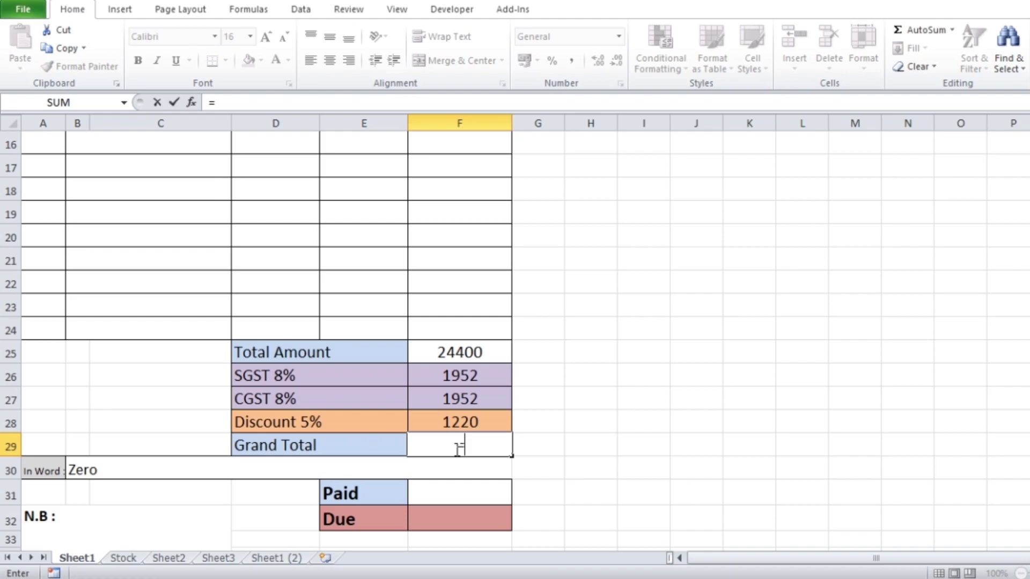
click(457, 352)
text(+)
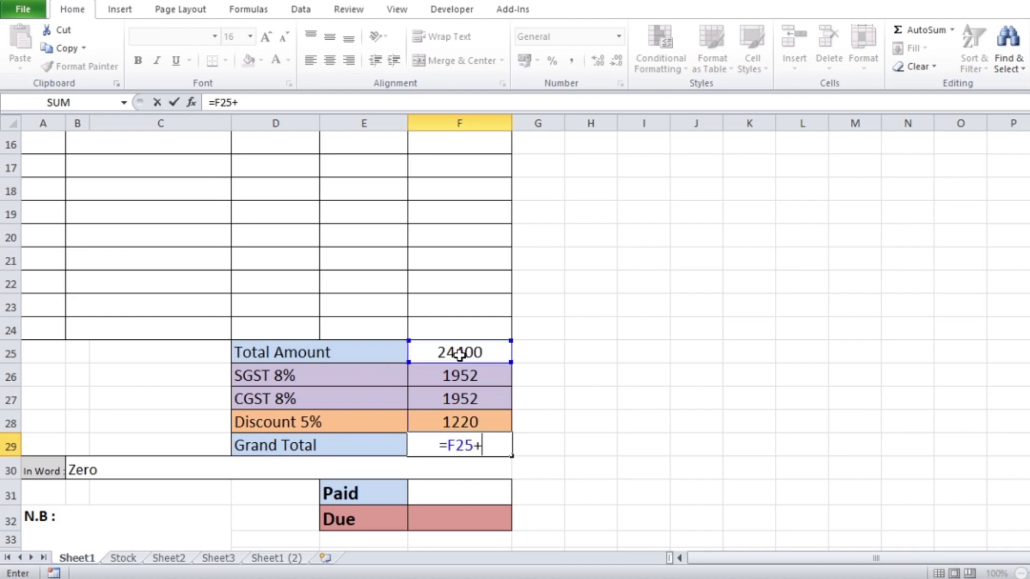
click(475, 378)
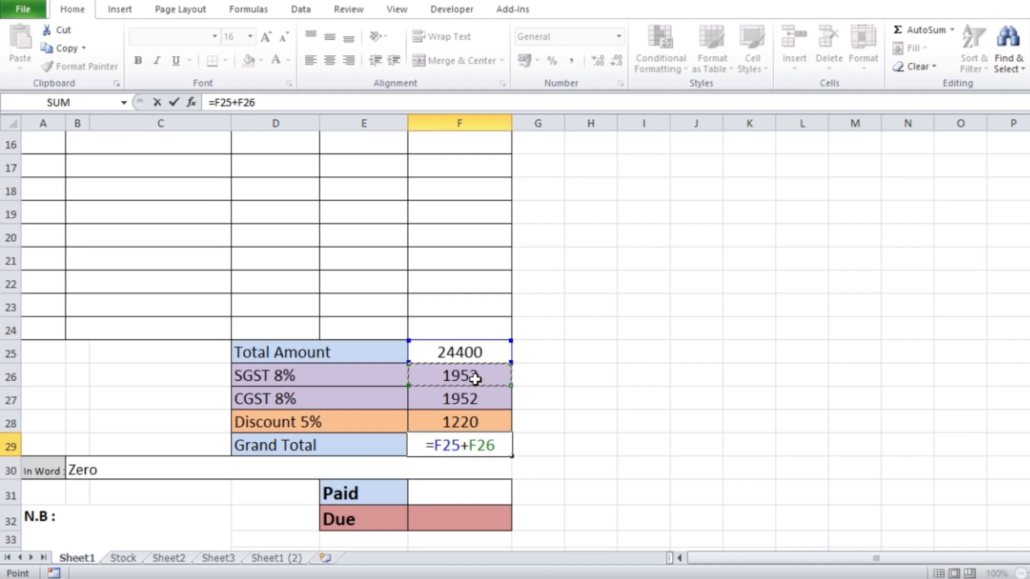
text(+)
click(456, 403)
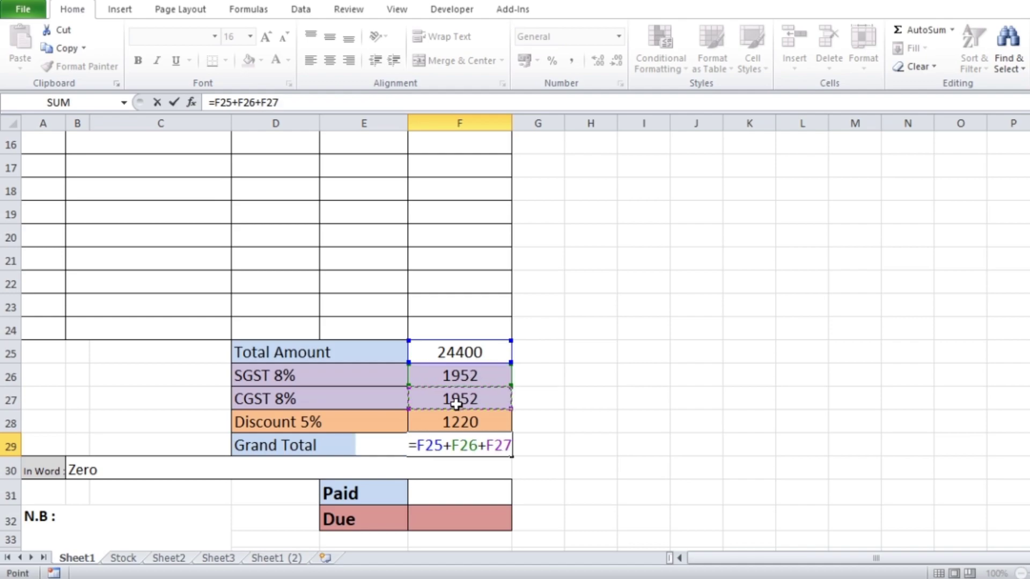
text(+)
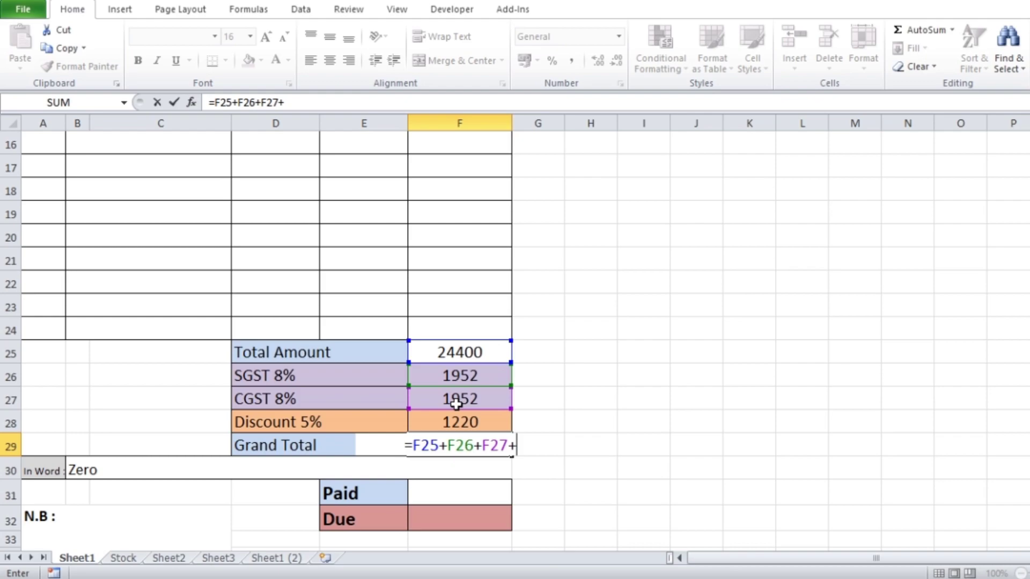
key(BackSpace)
text(-)
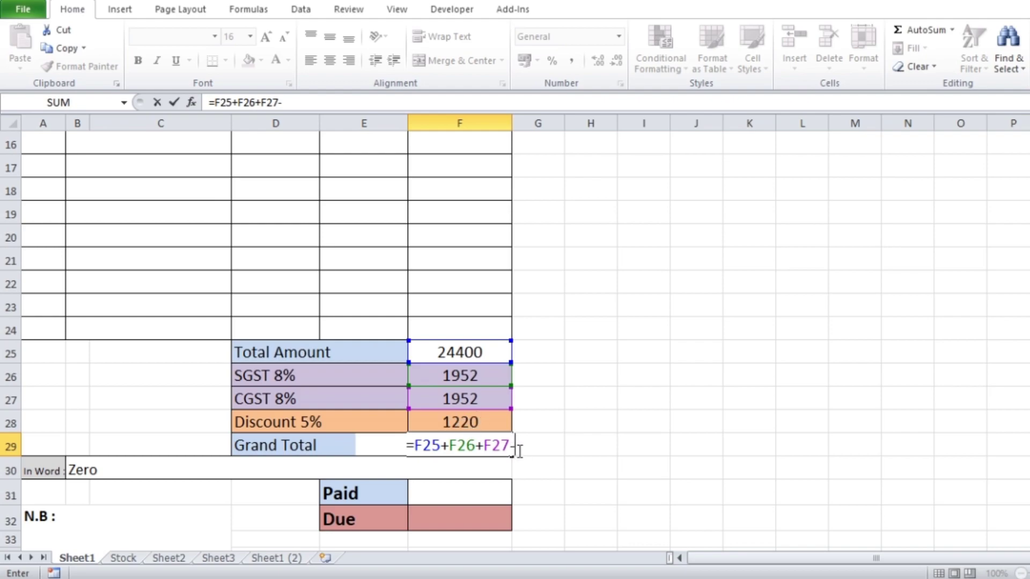
click(473, 422)
key(Return)
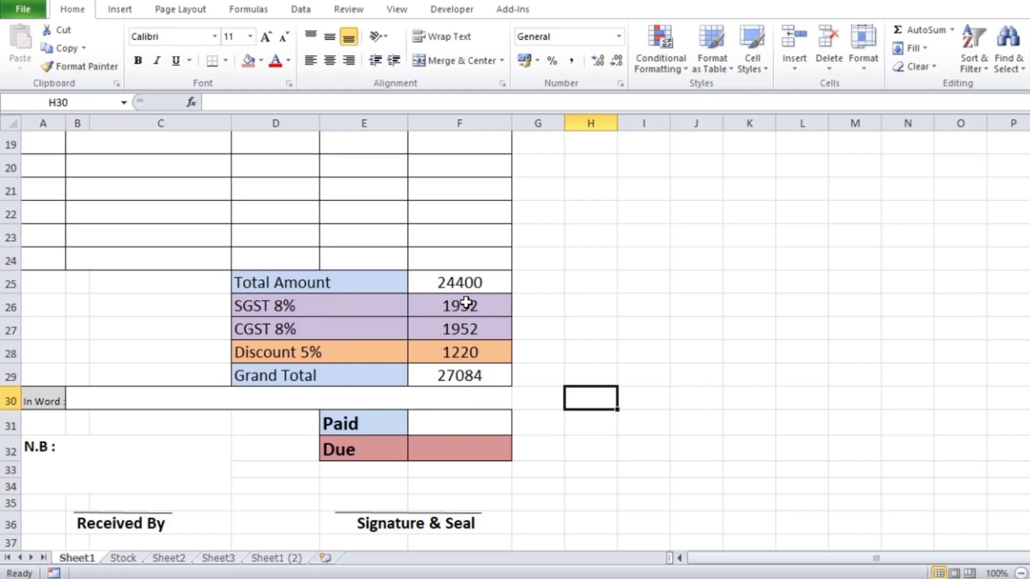
Step: Review the tax, discount and Grand Total formulas in F26:F29
drag(466, 303, 467, 330)
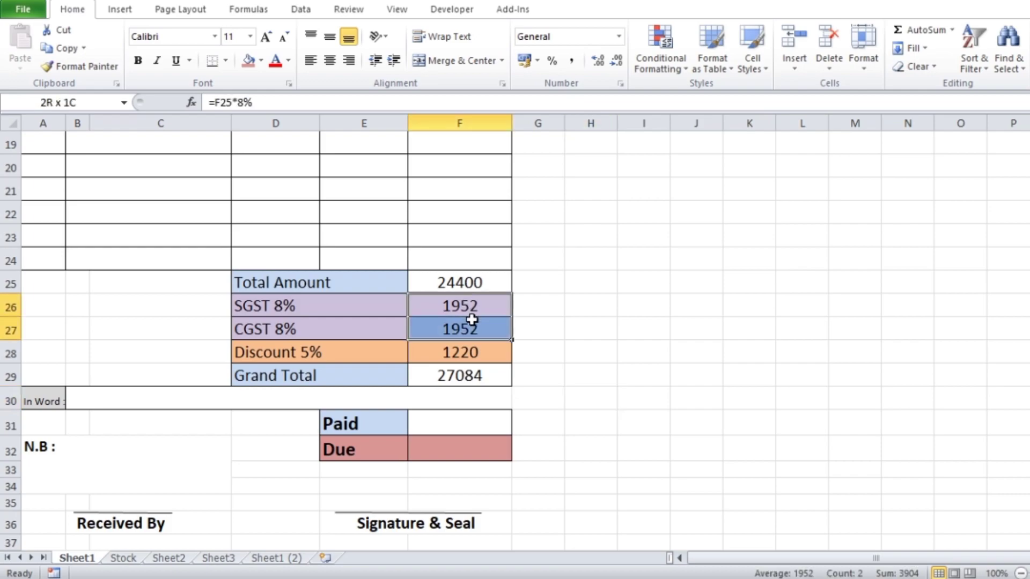
click(472, 353)
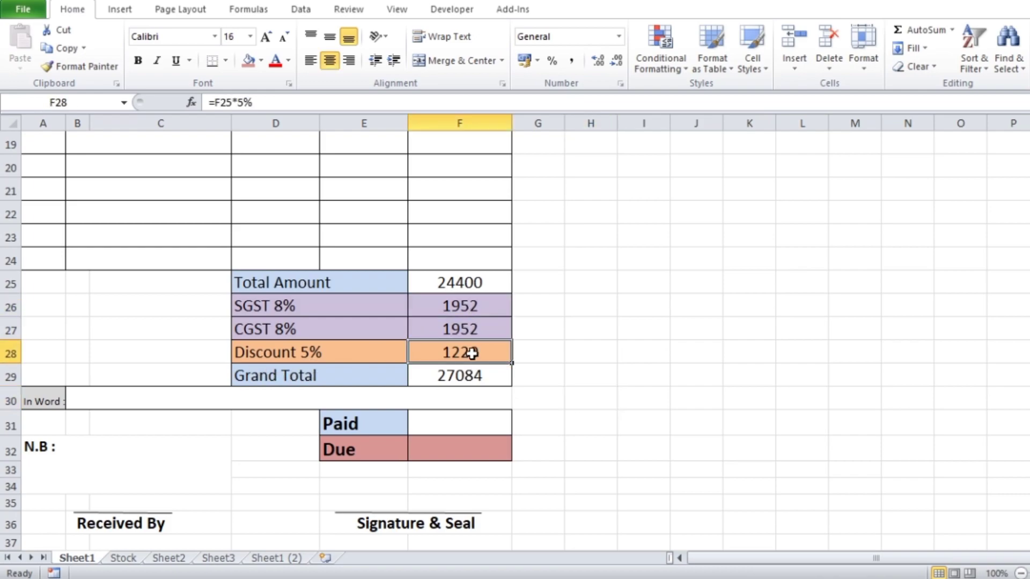
click(632, 400)
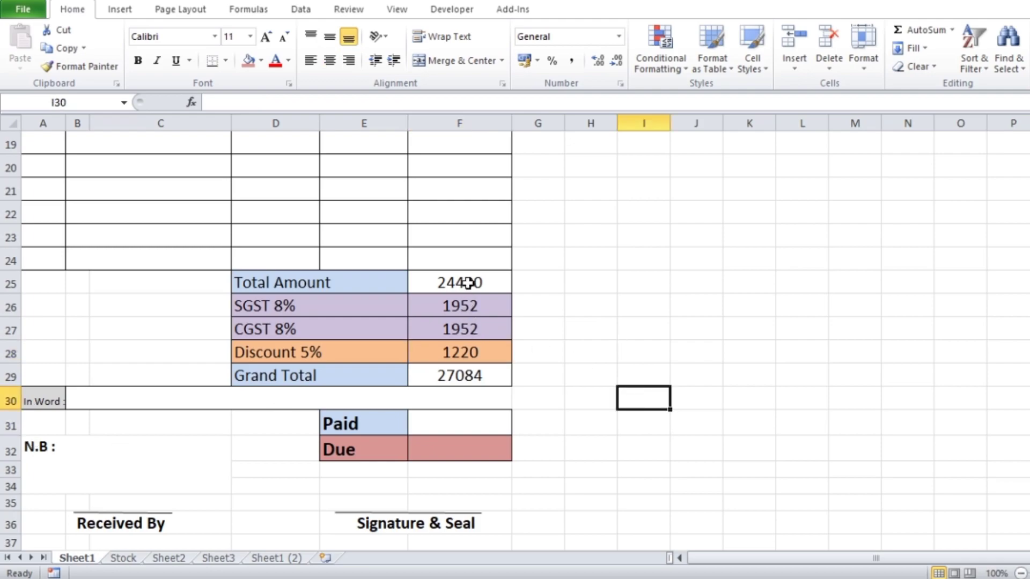
scroll(621, 364, down, 1)
click(815, 382)
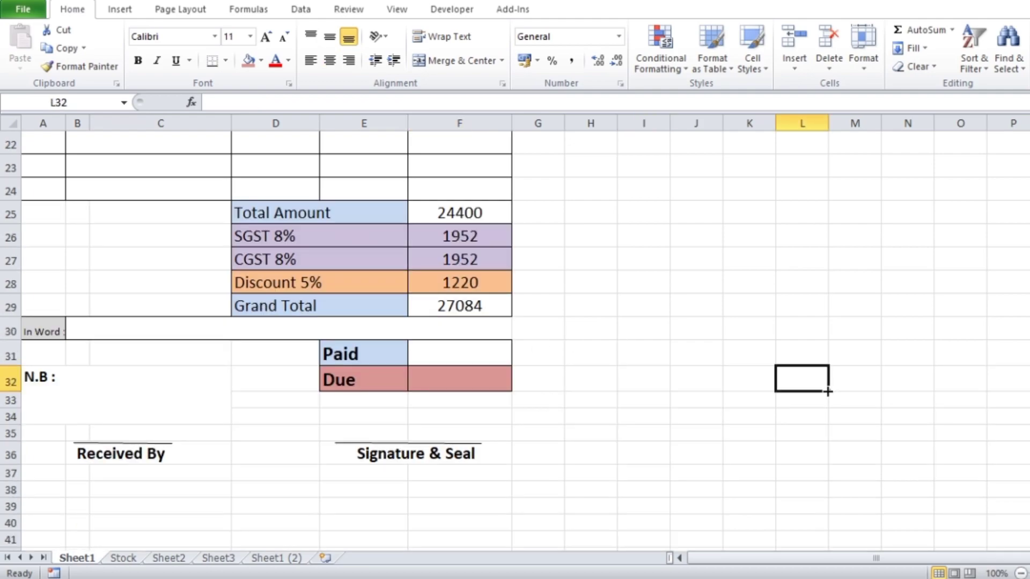
click(91, 335)
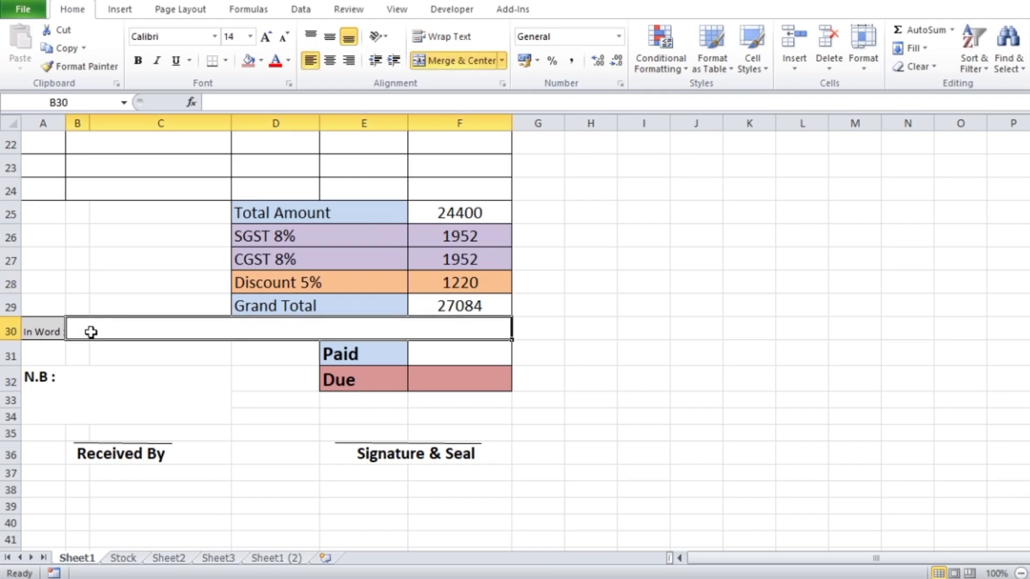
click(464, 307)
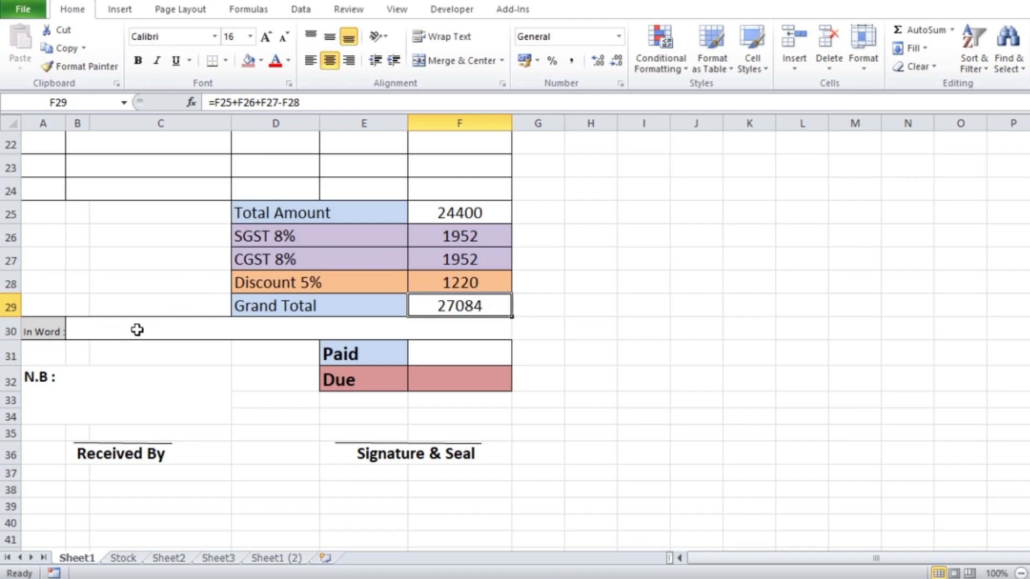
Step: Enter =SpellNumberNotMonitary(F29) in the In Word cell to show Twenty Seven Thousand Eighty Four
click(78, 330)
text(=)
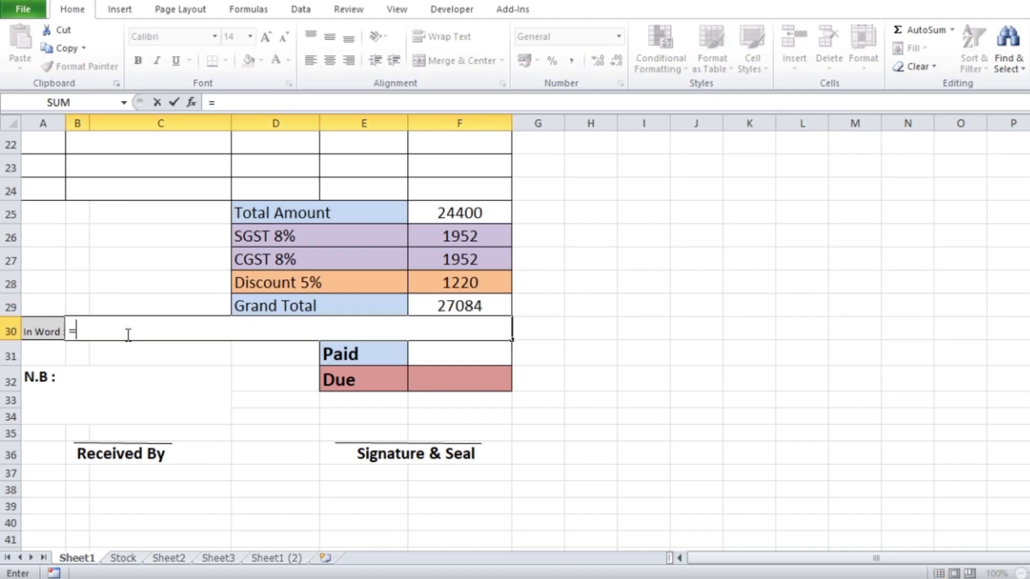
text(s)
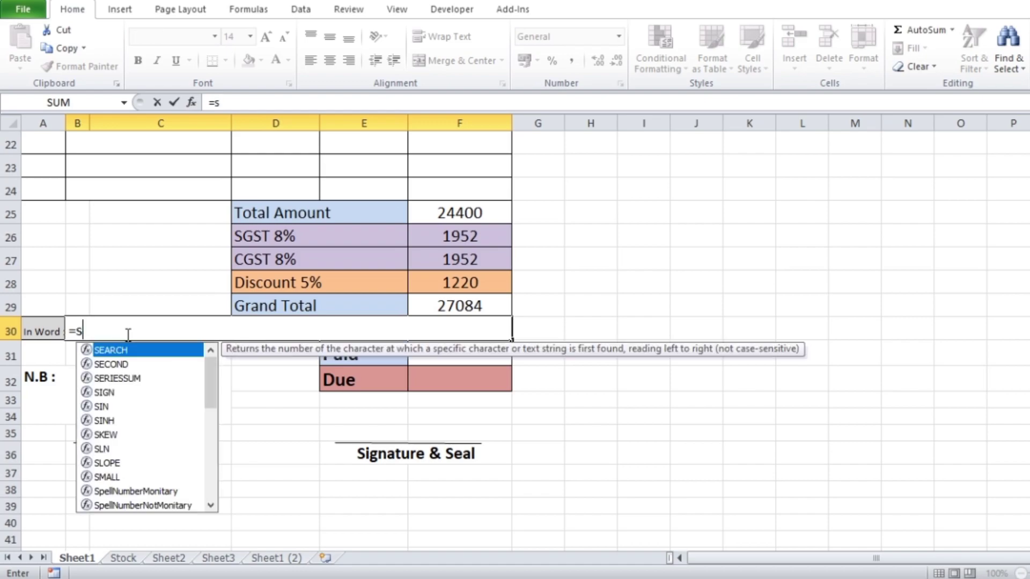
text(p)
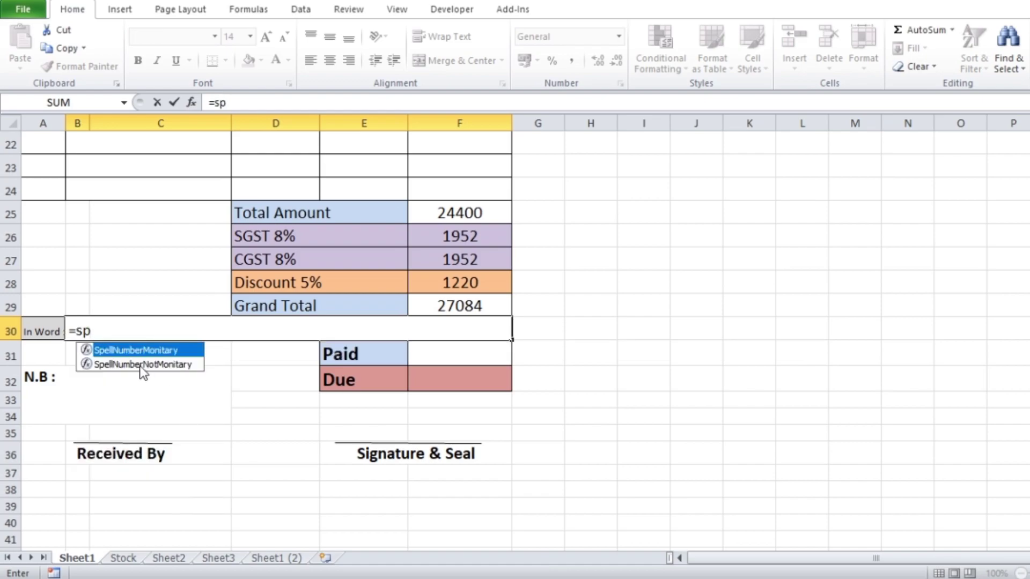
double_click(172, 367)
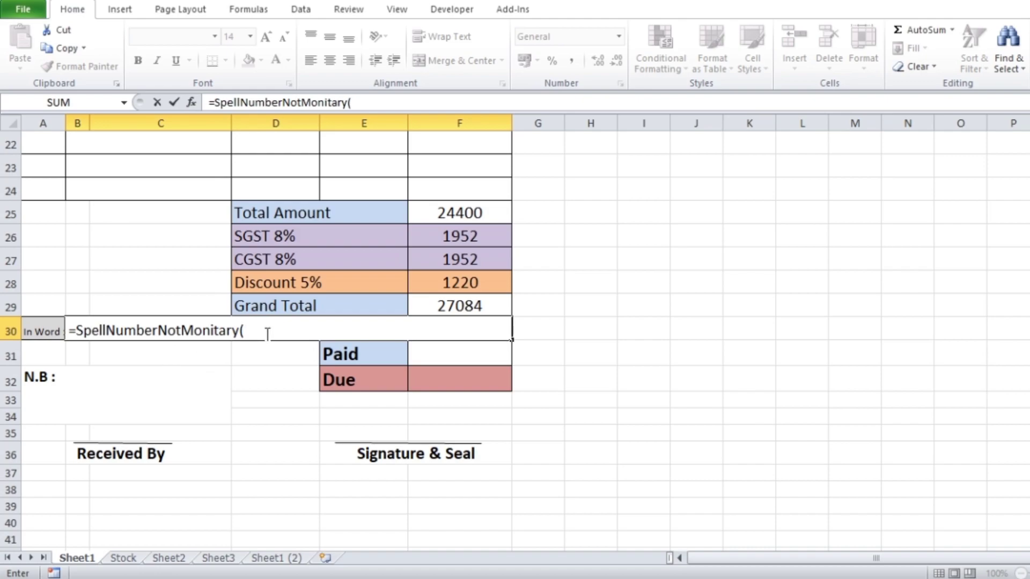
drag(69, 331, 253, 333)
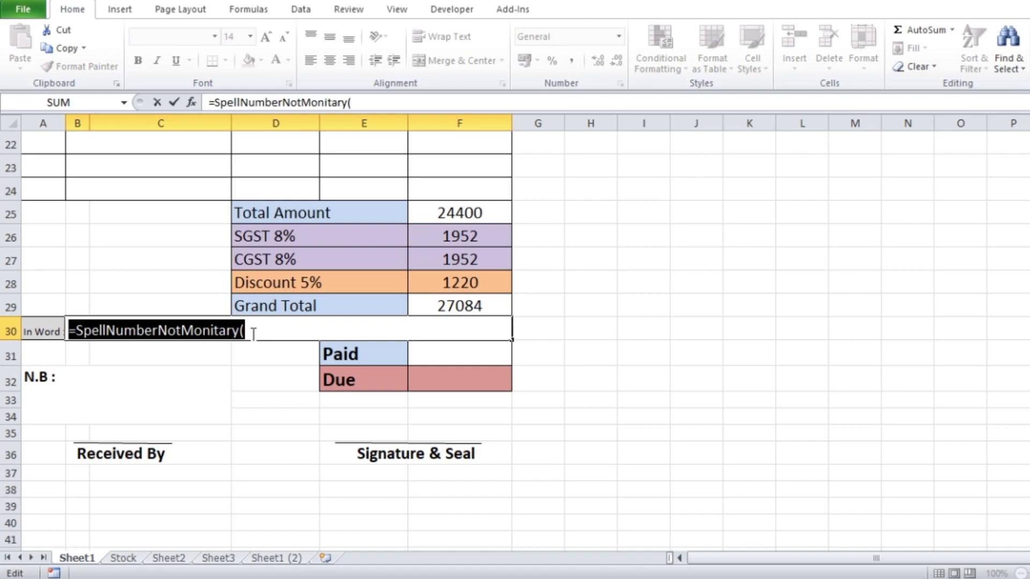
click(256, 333)
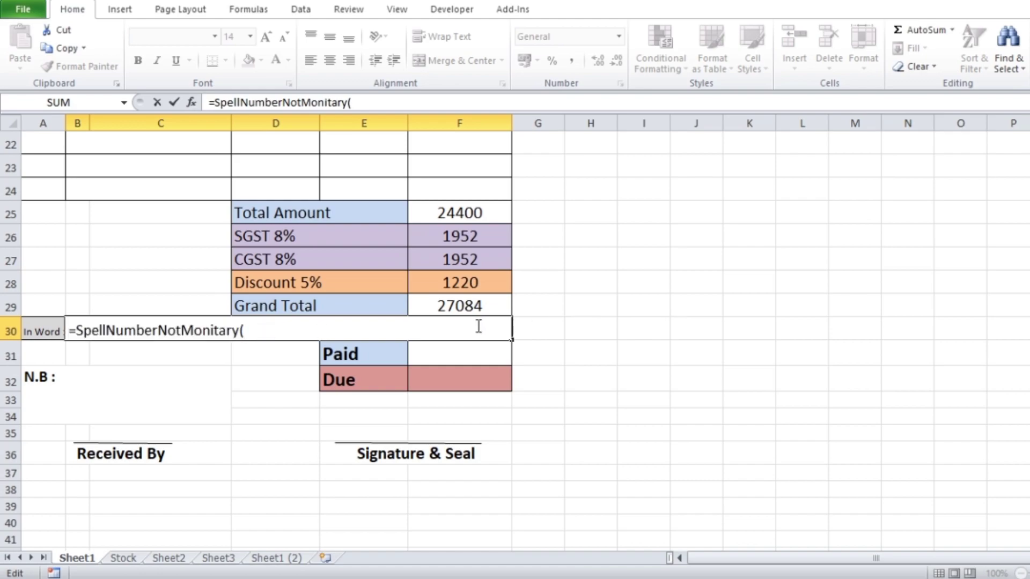
click(472, 307)
click(279, 332)
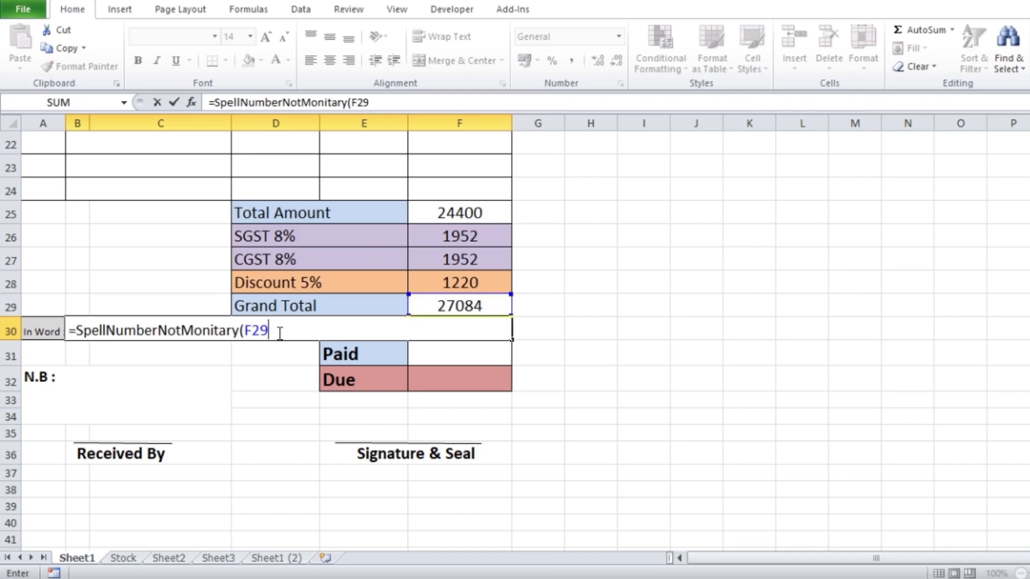
text())
key(Return)
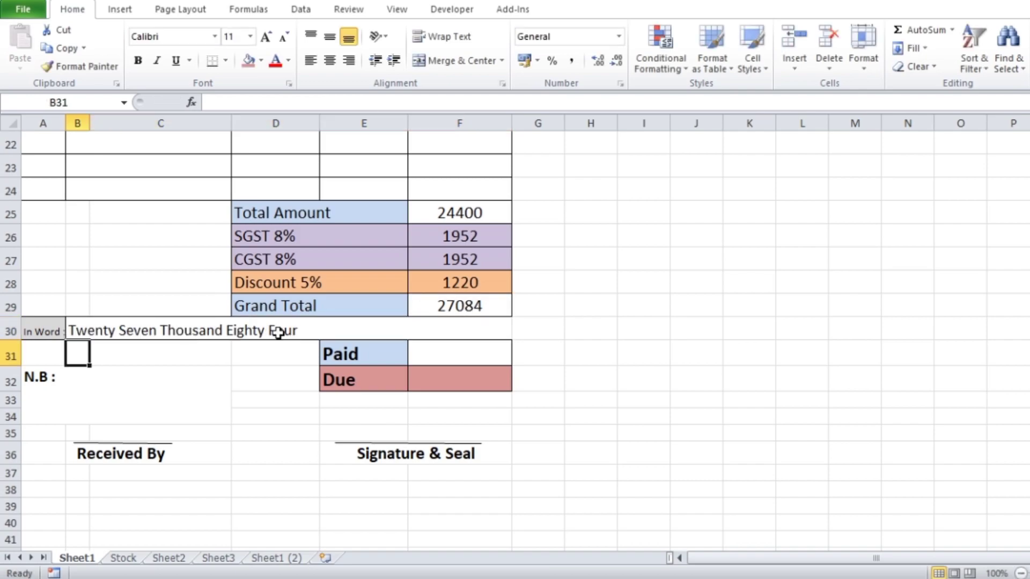
click(198, 335)
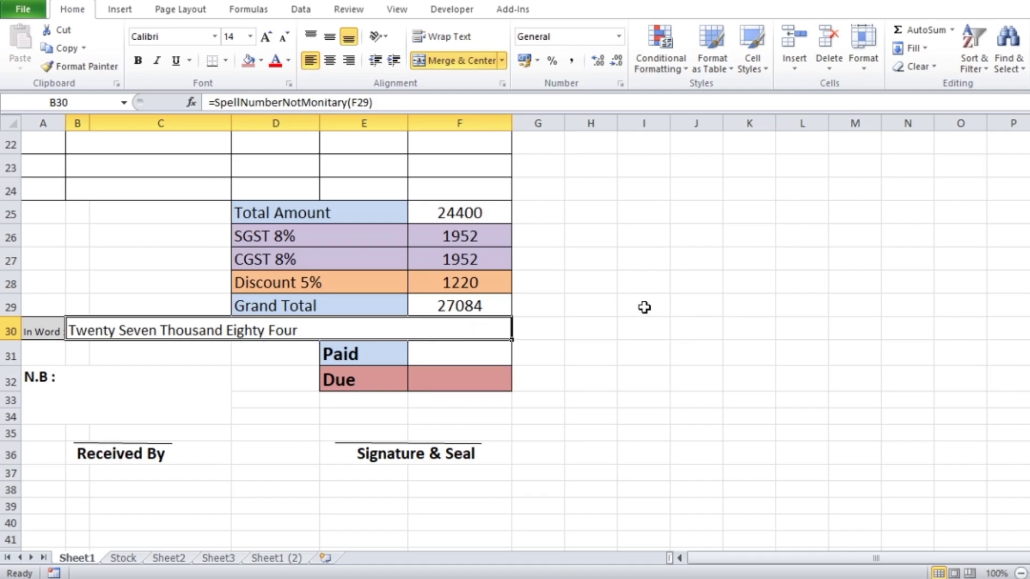
scroll(644, 307, down, 1)
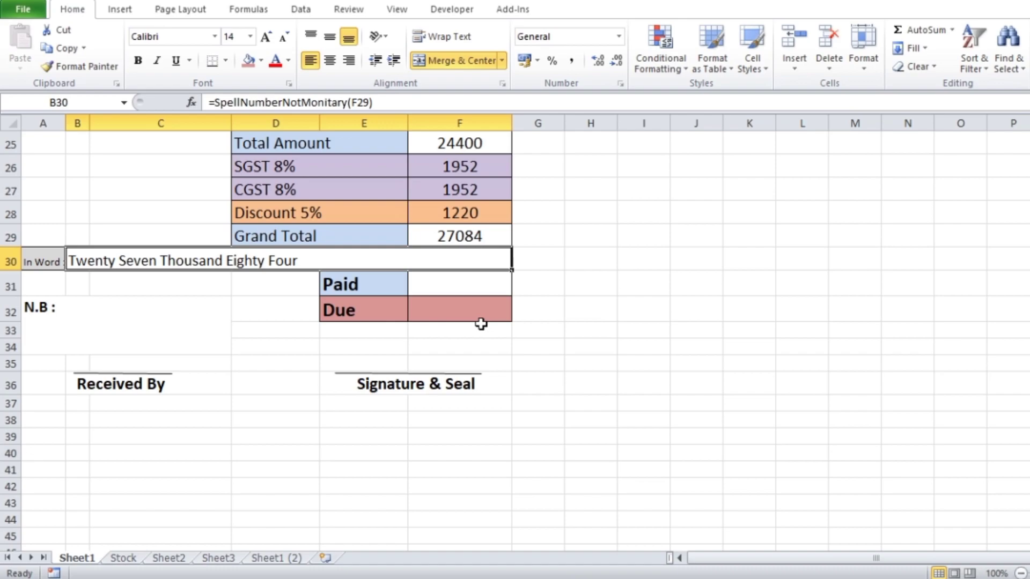
Step: Enter 20000 as Paid and =F29-F31 as the Due formula
click(453, 284)
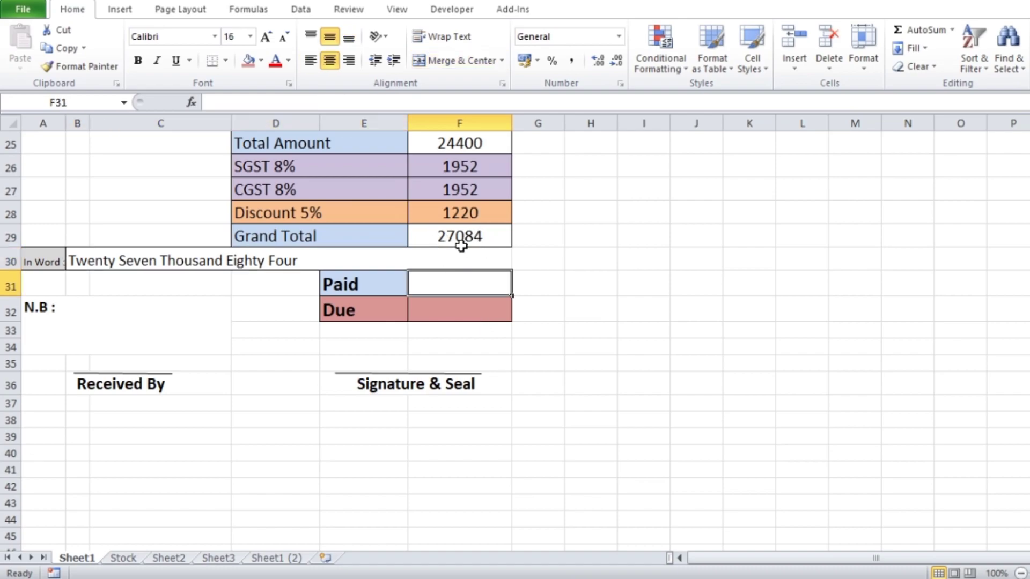
text(20)
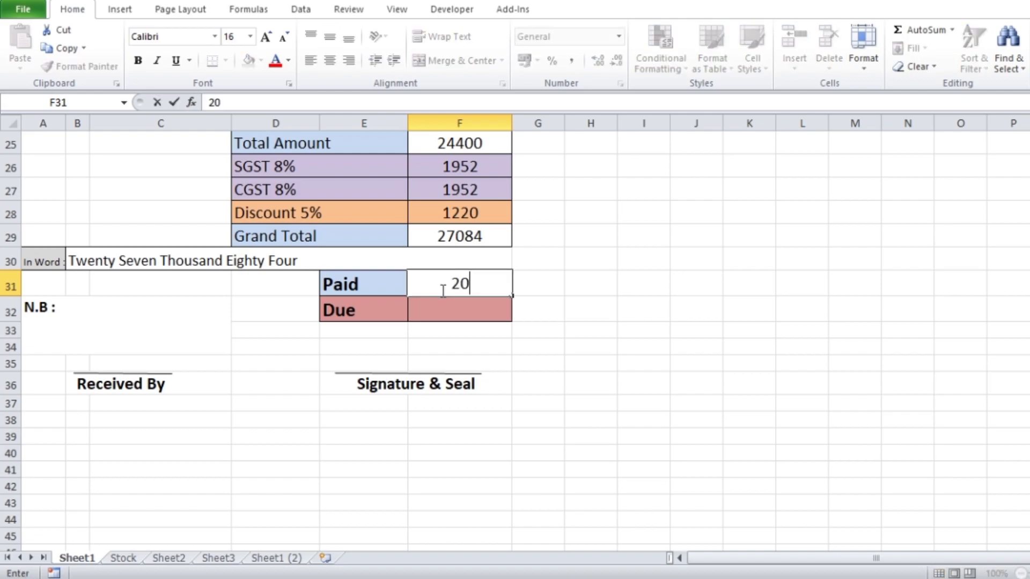
text(000)
click(675, 318)
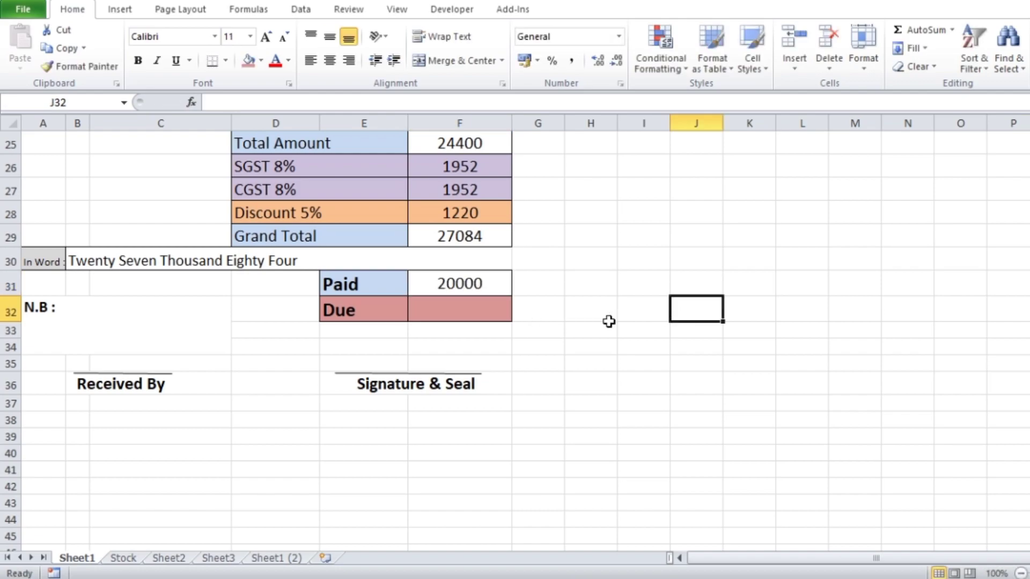
click(465, 312)
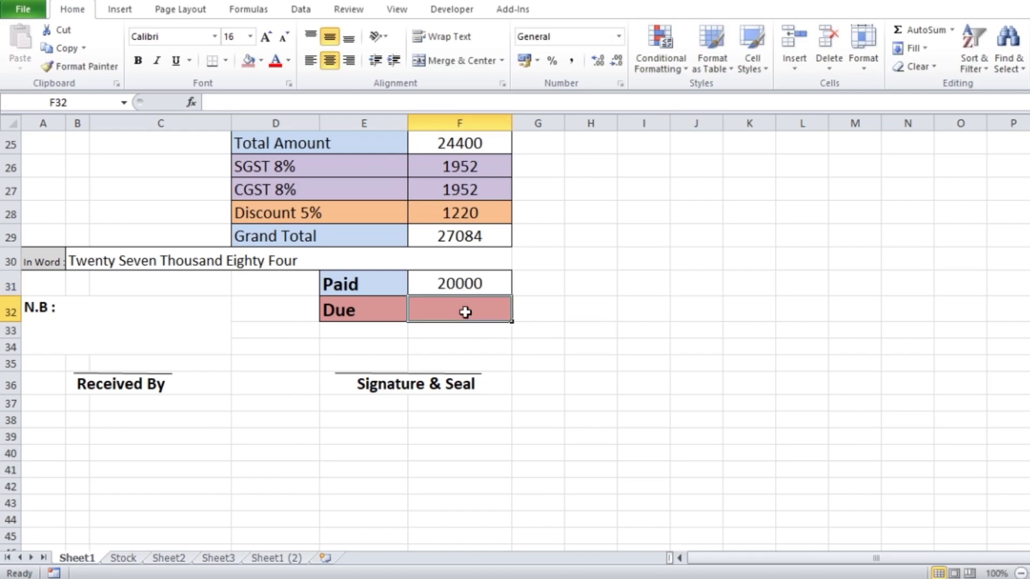
text(=)
click(465, 236)
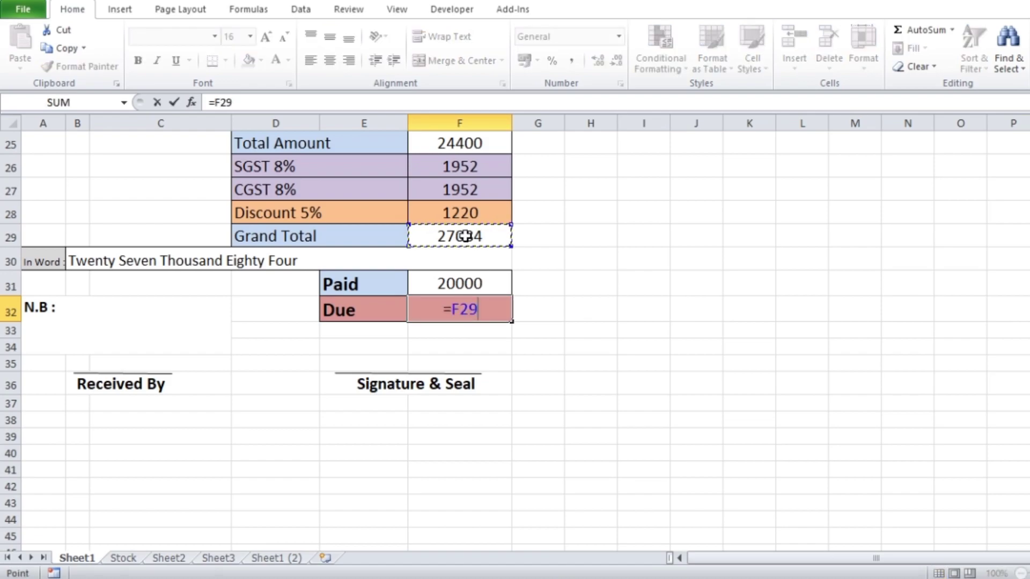
text(-)
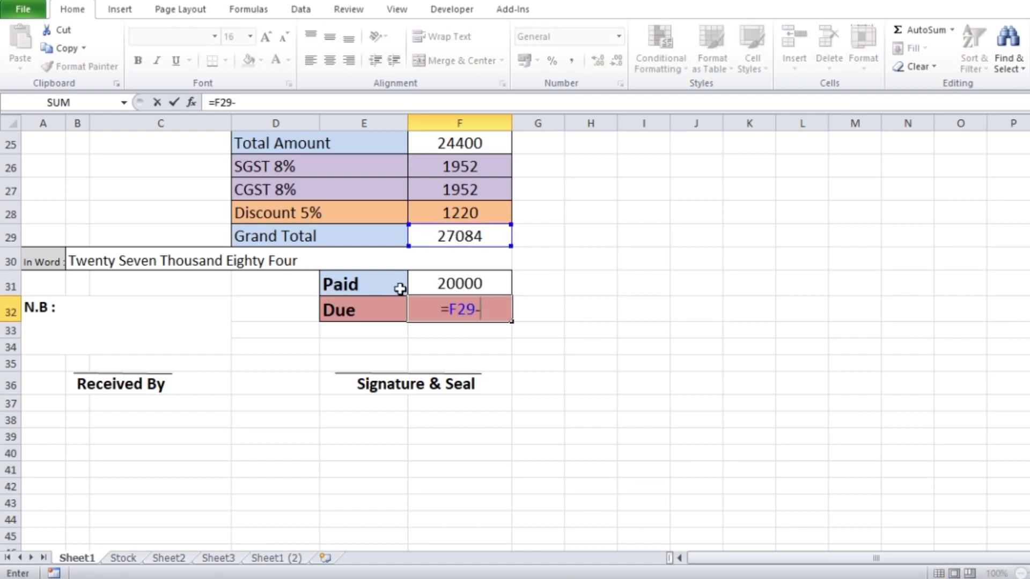
click(475, 283)
key(Return)
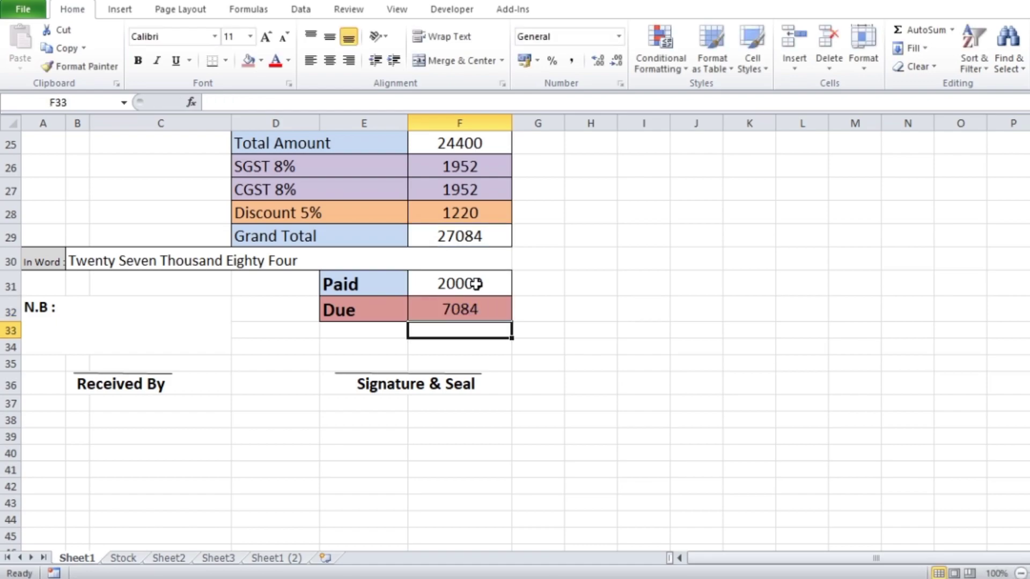
Step: Change the Paid amount to 25000, leaving 2084 due
click(459, 316)
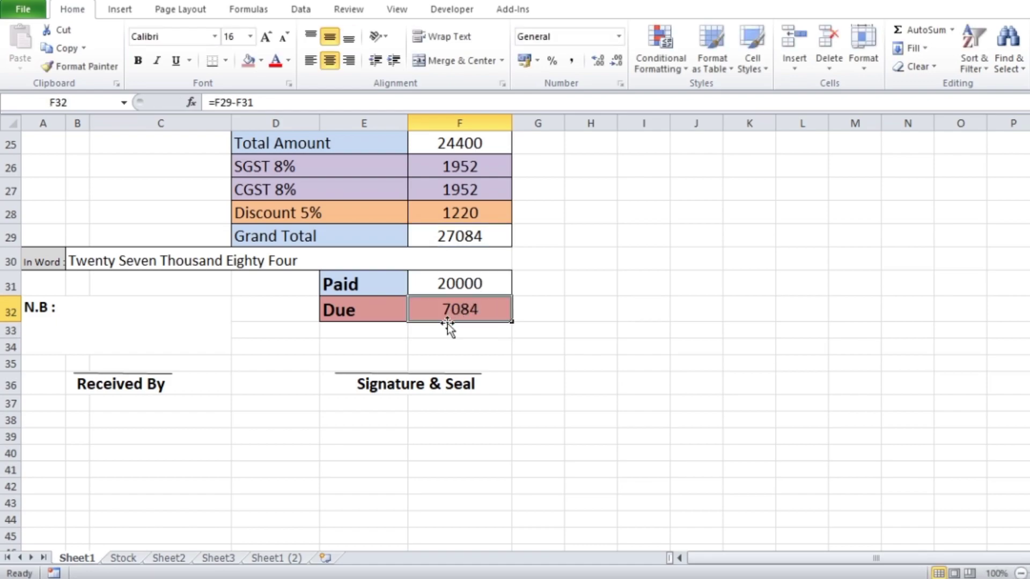
click(465, 288)
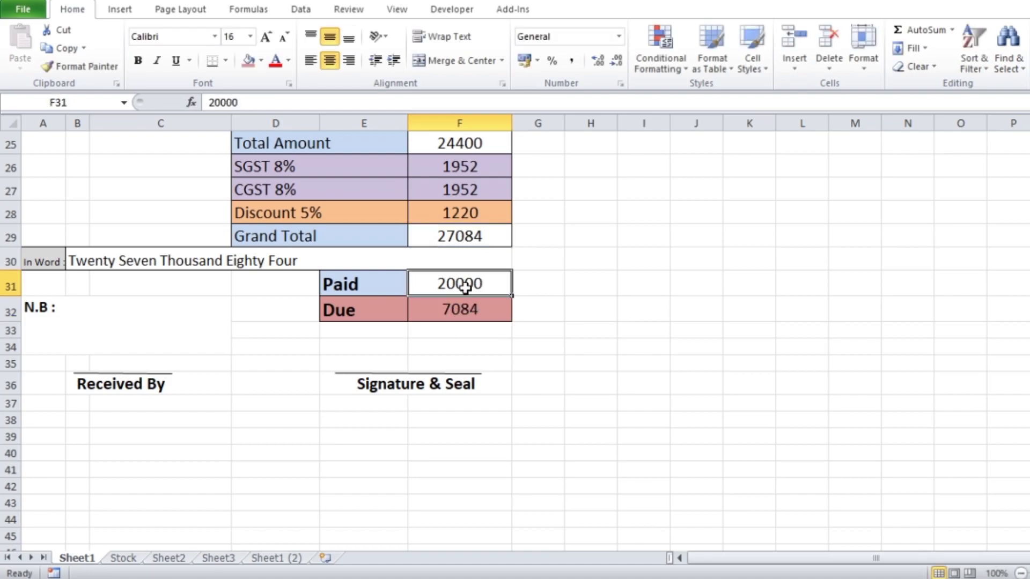
text(25000)
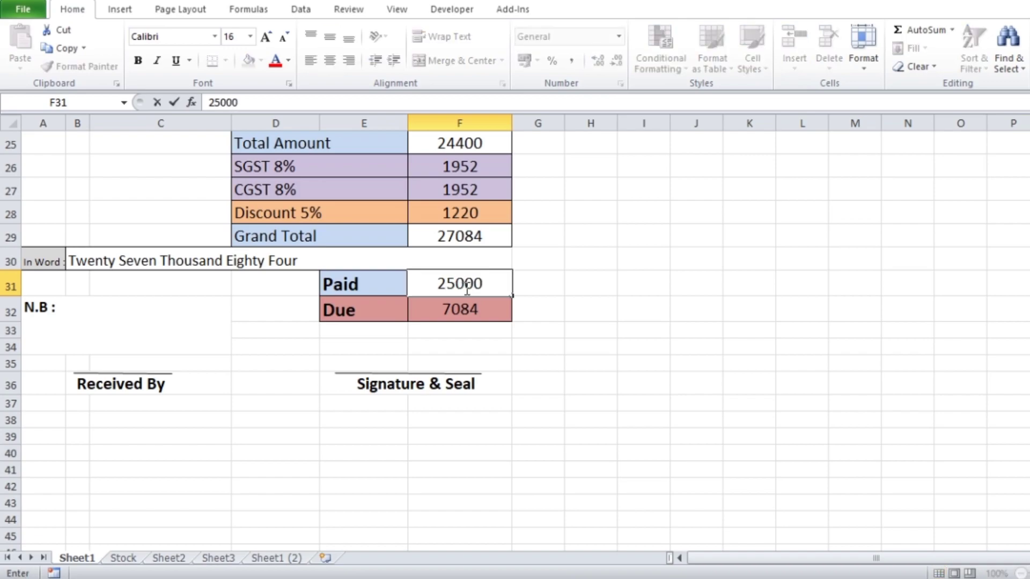
key(Return)
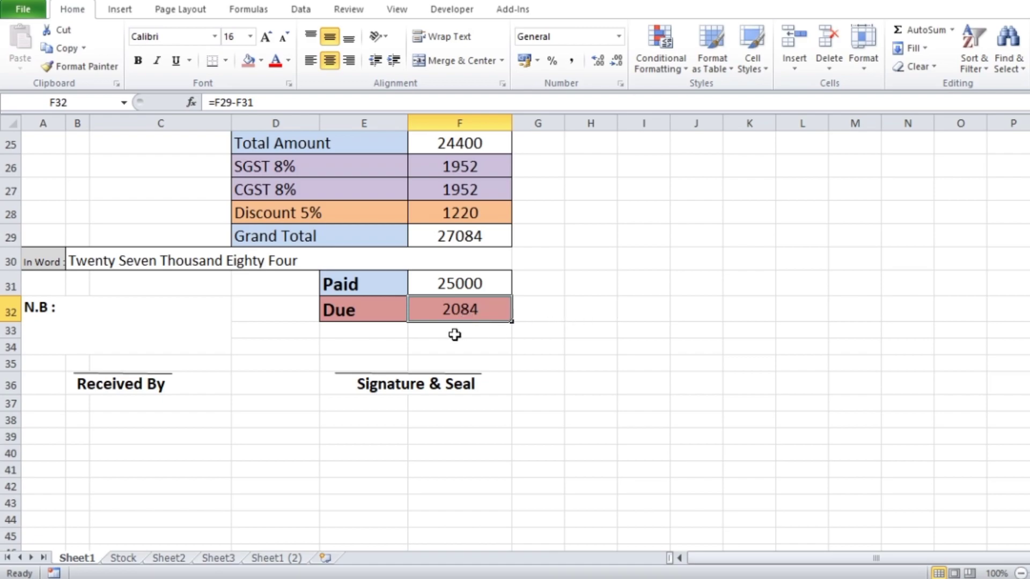
Step: Add LAPTOP Dell from the dropdown with quantity 1 as the row 13 item
scroll(617, 299, up, 4)
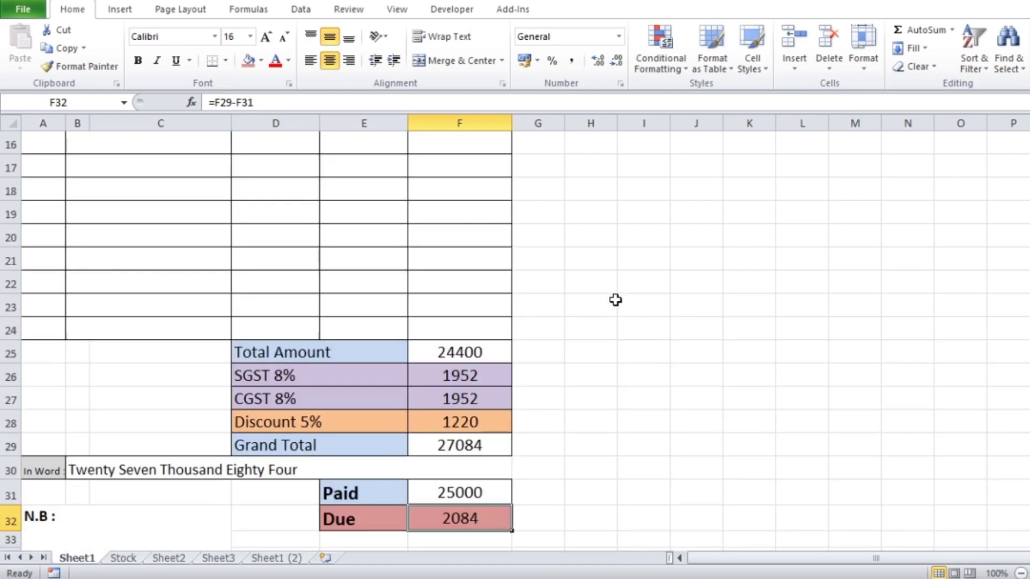
click(361, 142)
scroll(460, 483, down, 2)
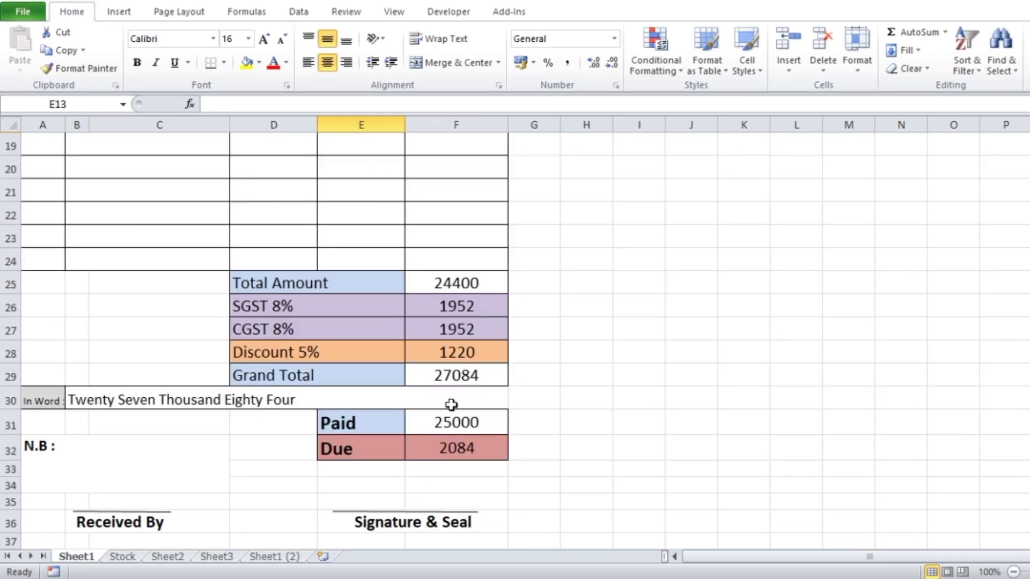
scroll(451, 400, up, 5)
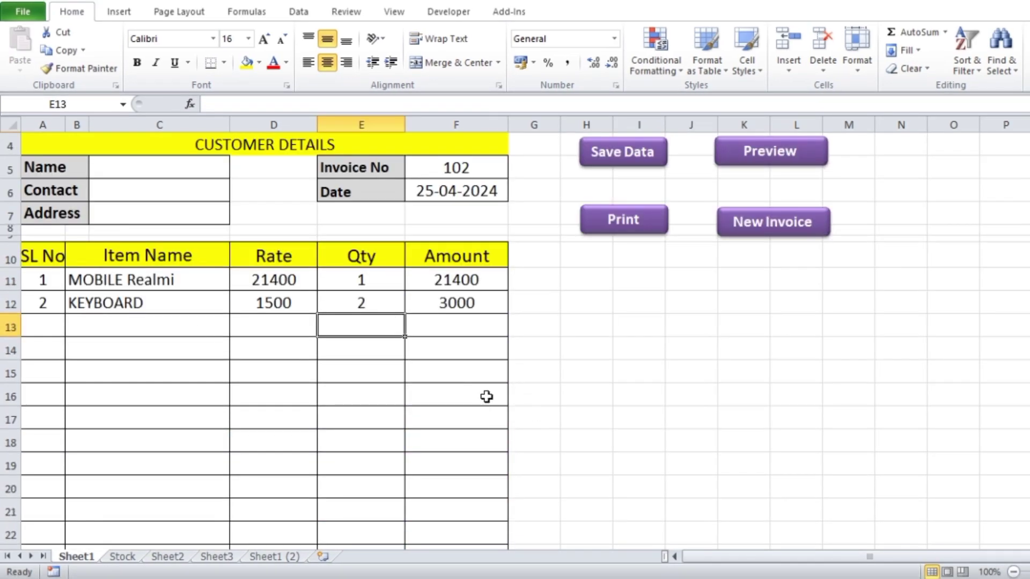
scroll(188, 345, down, 3)
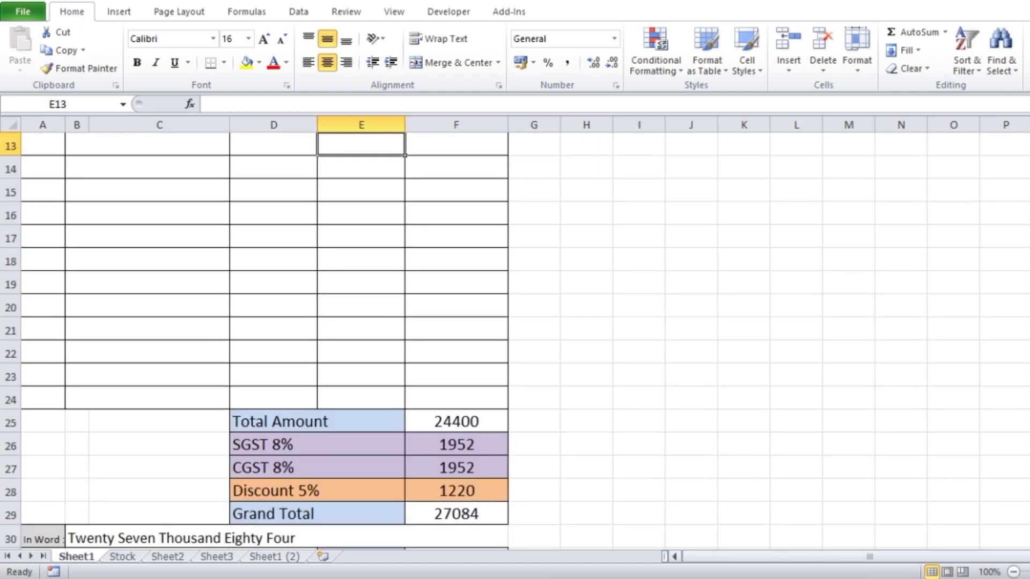
click(1013, 572)
click(1012, 572)
scroll(195, 276, up, 3)
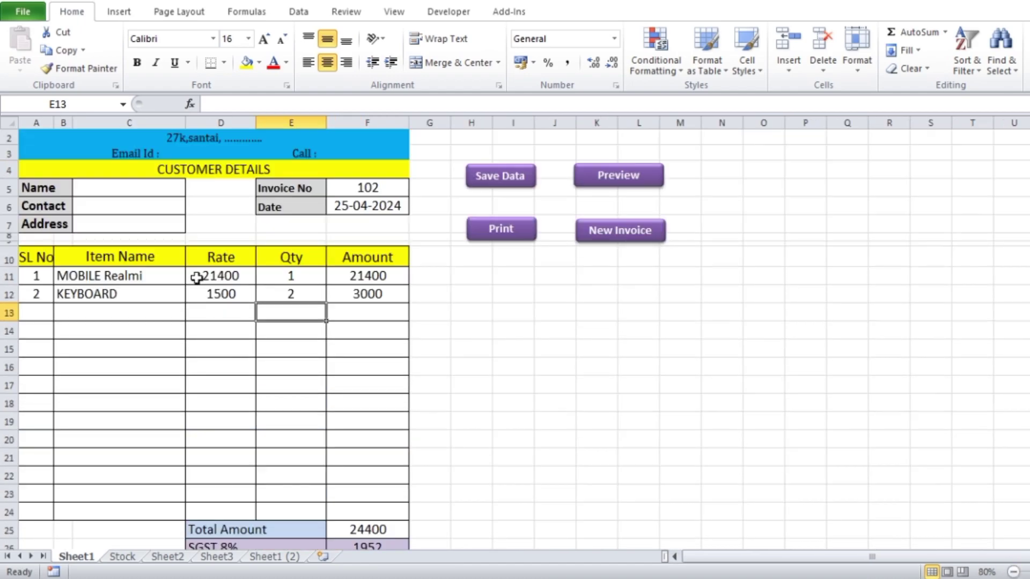
click(136, 311)
click(192, 313)
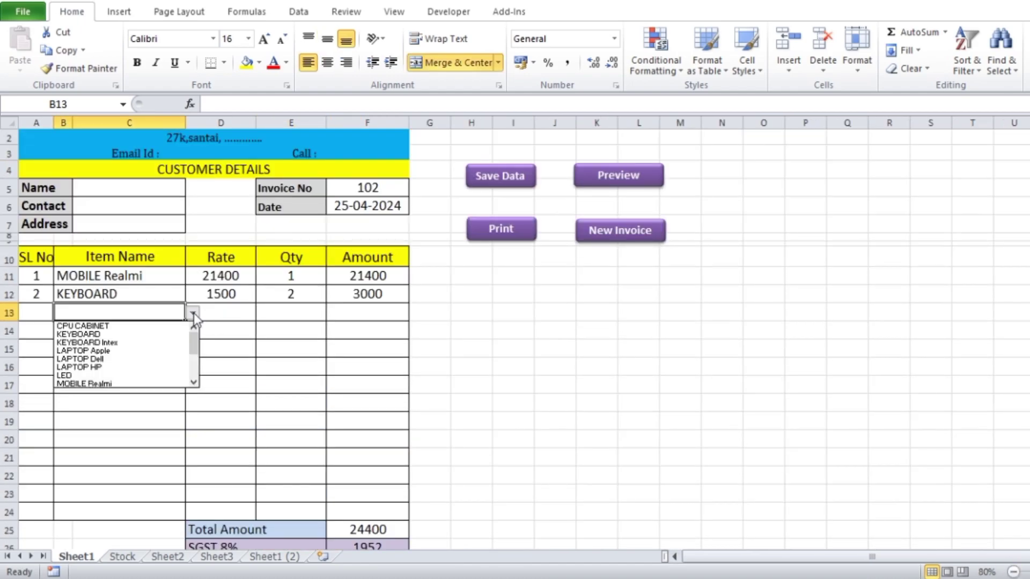
click(92, 359)
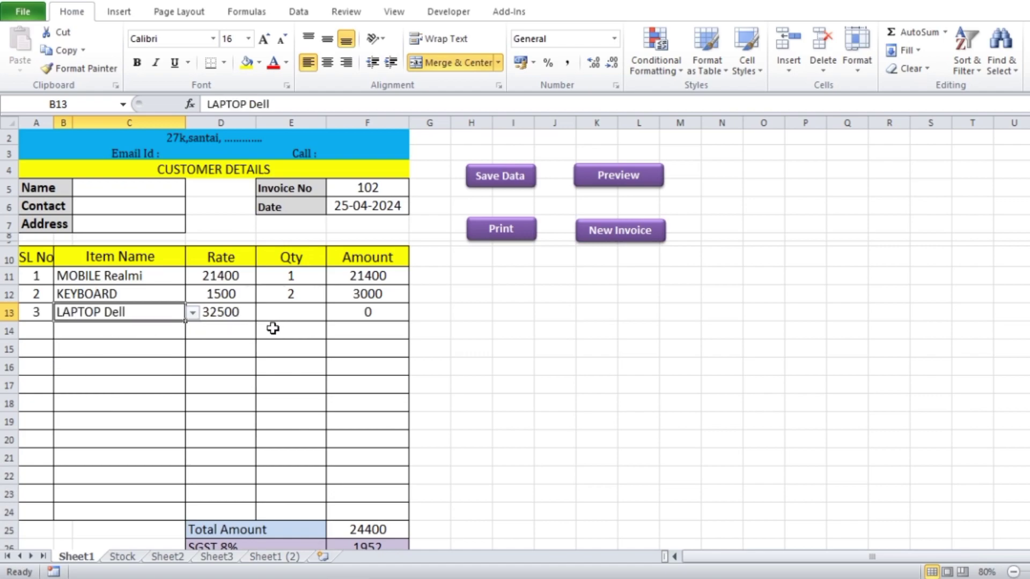
click(288, 311)
text(1)
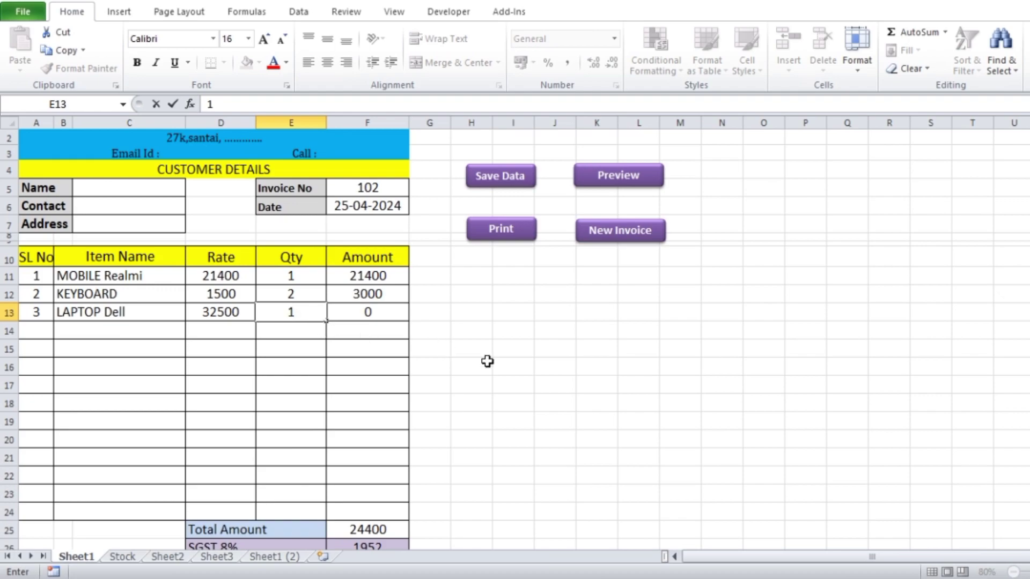
click(571, 365)
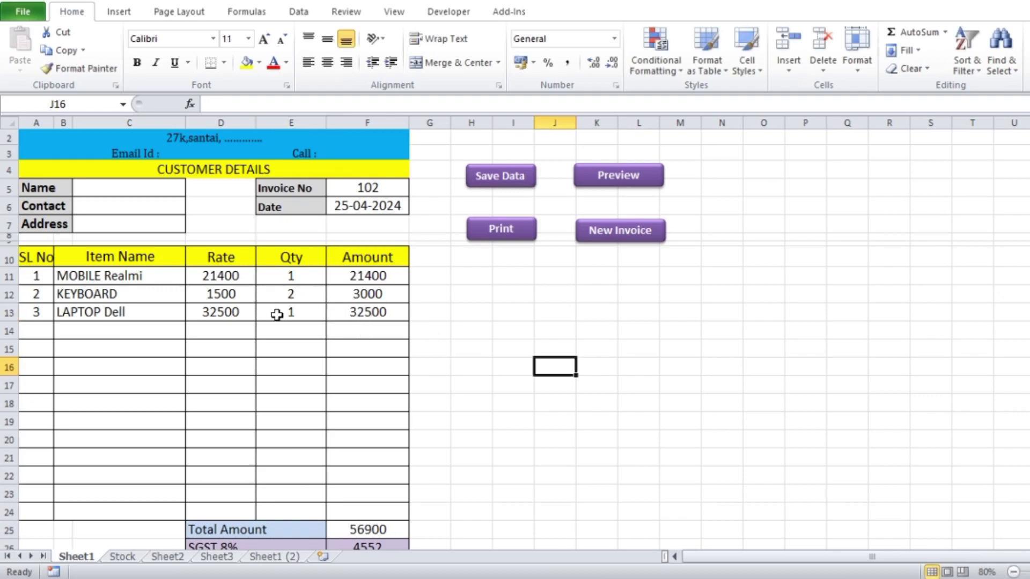
Step: Check the updated totals (63159 grand total, 38159 due) and restore 100% zoom
scroll(368, 322, down, 1)
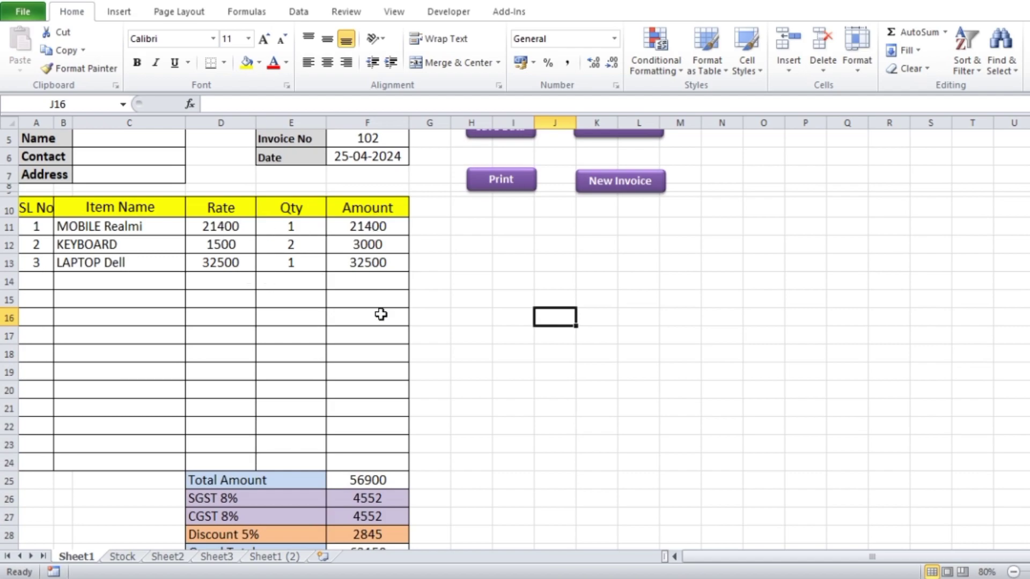
scroll(381, 319, down, 1)
scroll(258, 463, down, 1)
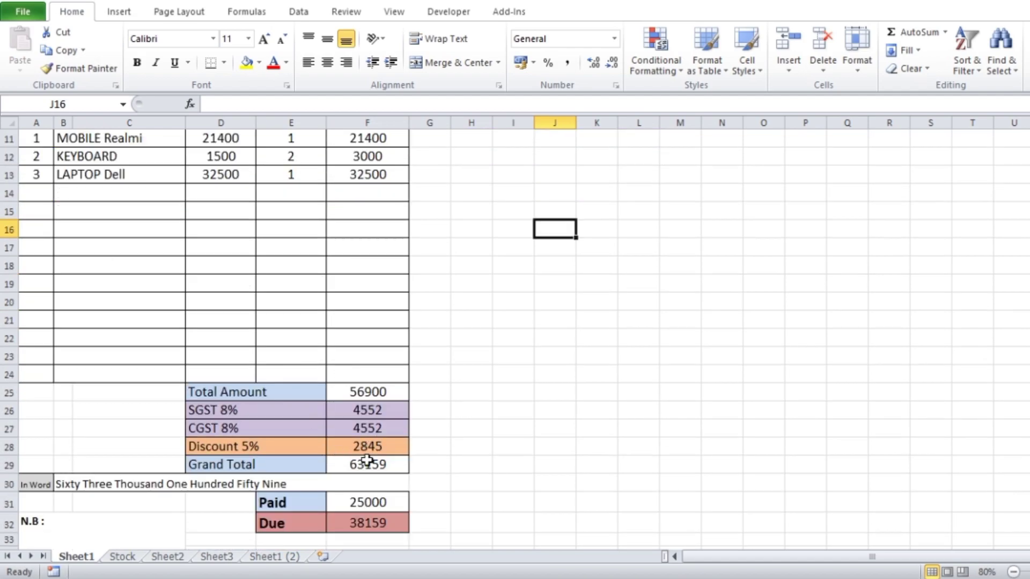
scroll(349, 456, down, 1)
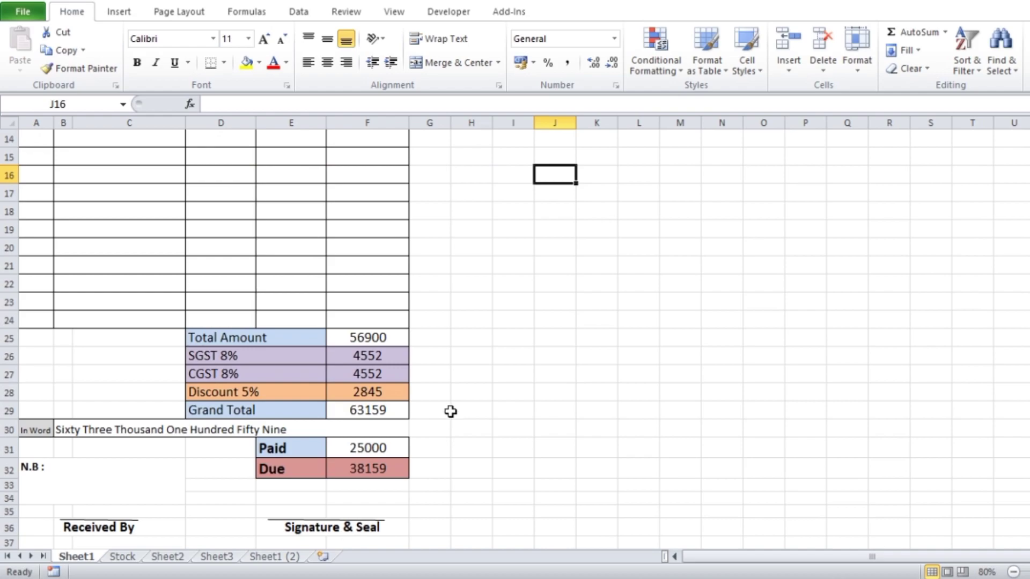
scroll(451, 412, up, 5)
scroll(660, 295, up, 1)
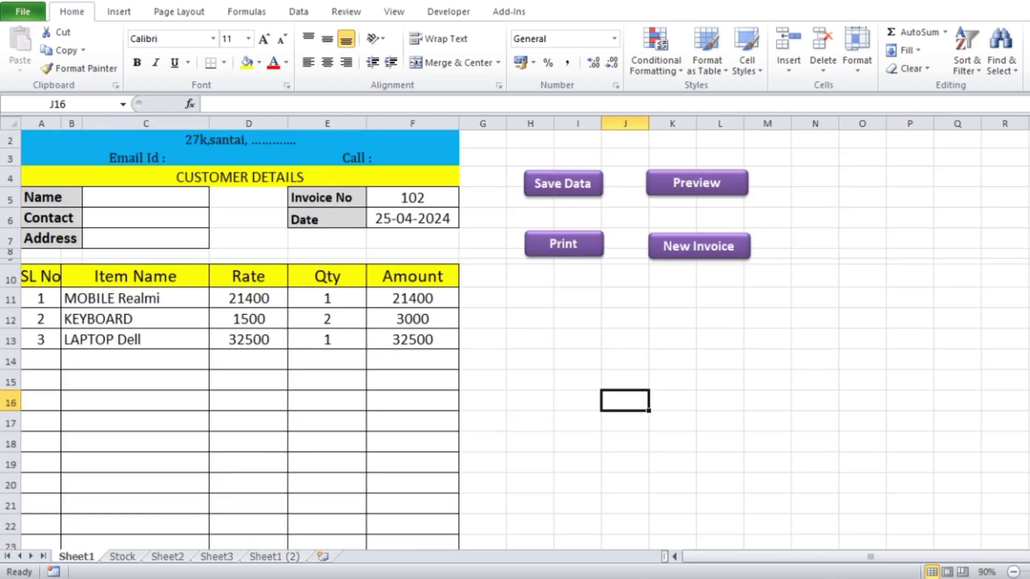
scroll(659, 294, up, 1)
click(1013, 572)
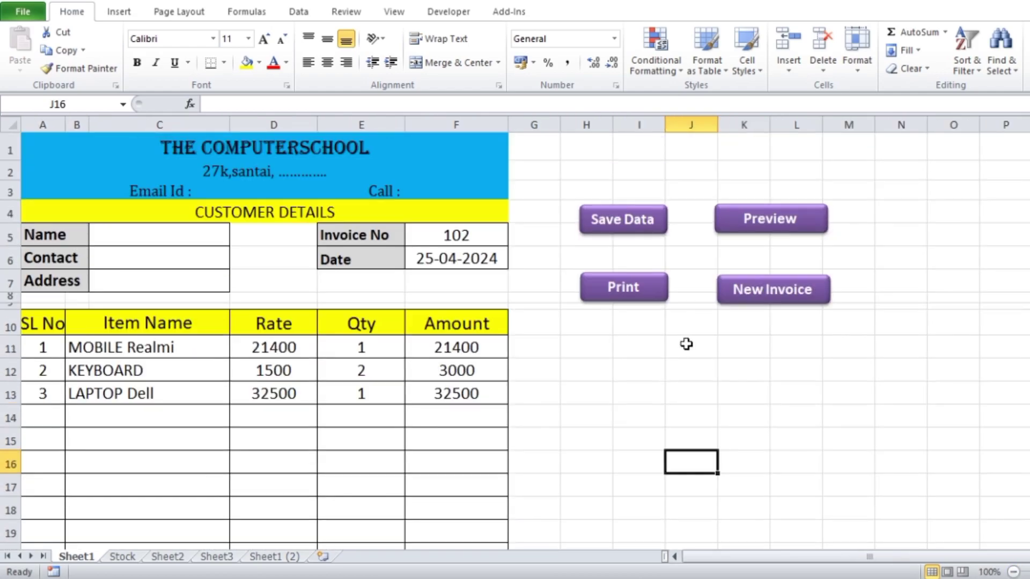